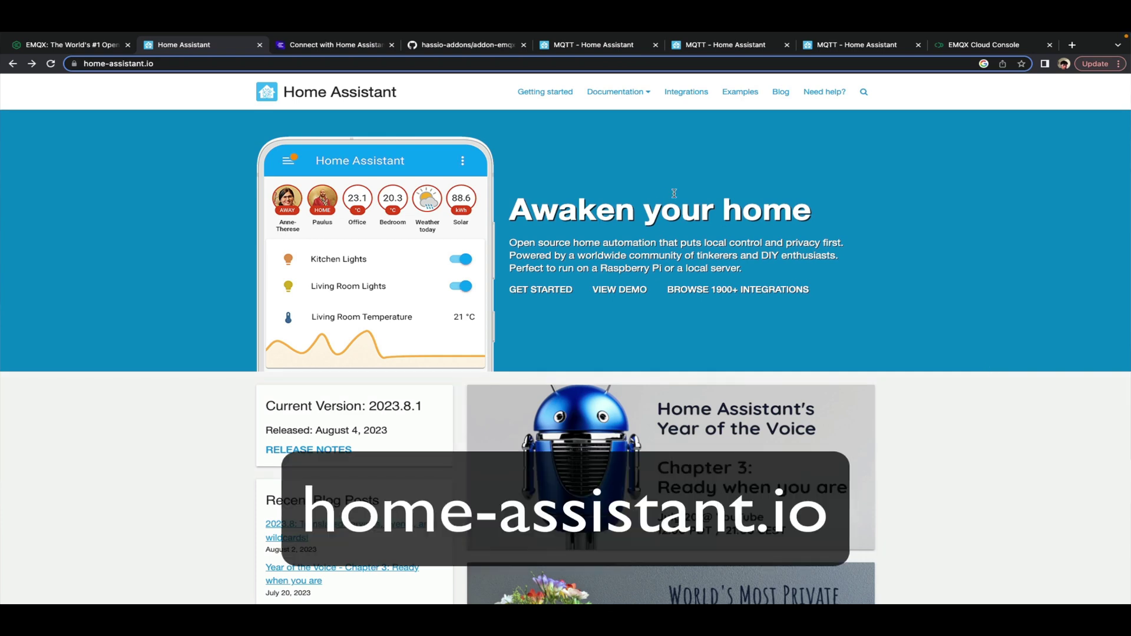
Open the Getting started installation guide and browse the Raspberry Pi, Windows and Linux platform cards
{"action": "left_click", "coordinate": [548, 93]}
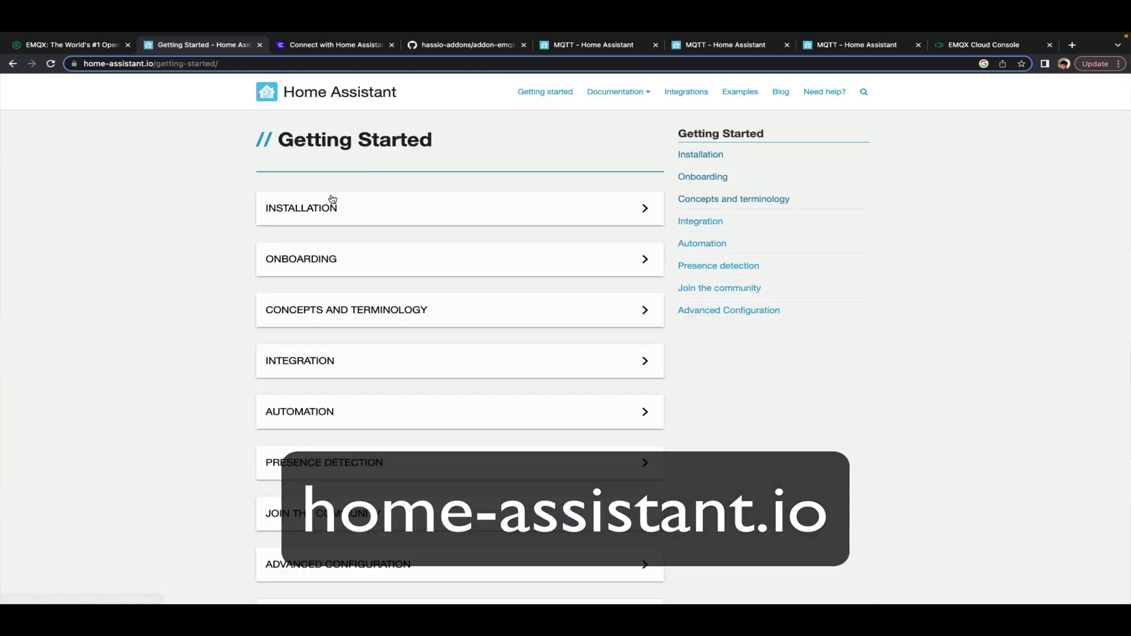
{"action": "left_click", "coordinate": [321, 210]}
{"action": "scroll", "coordinate": [498, 442], "scroll_direction": "down", "scroll_amount": 5}
{"action": "scroll", "coordinate": [774, 467], "scroll_direction": "down", "scroll_amount": 3}
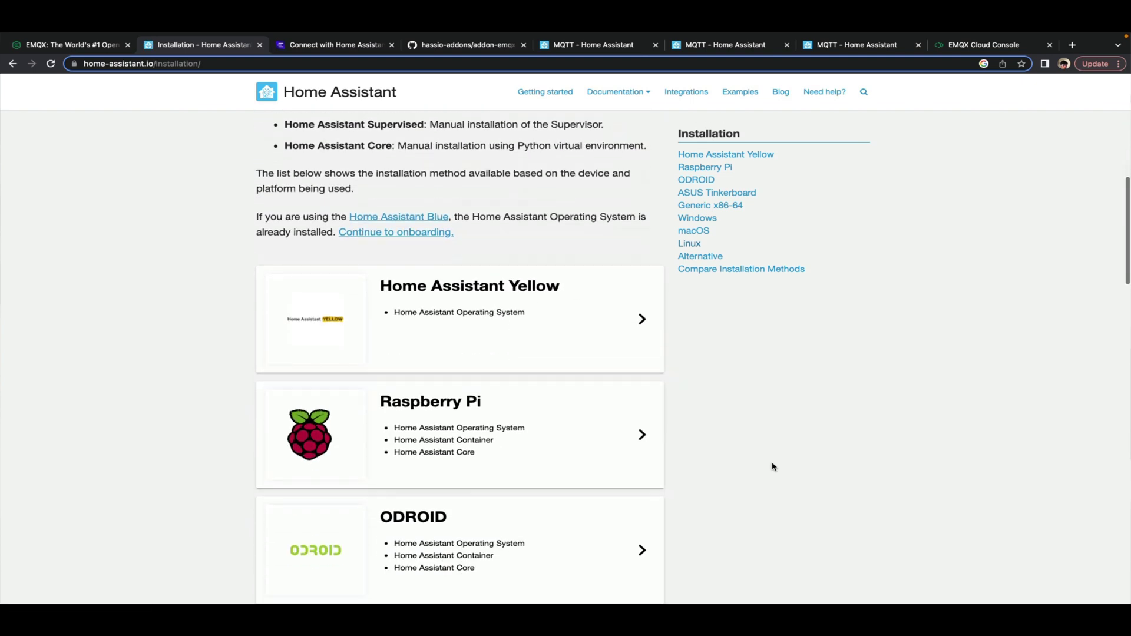
{"action": "scroll", "coordinate": [773, 466], "scroll_direction": "down", "scroll_amount": 6}
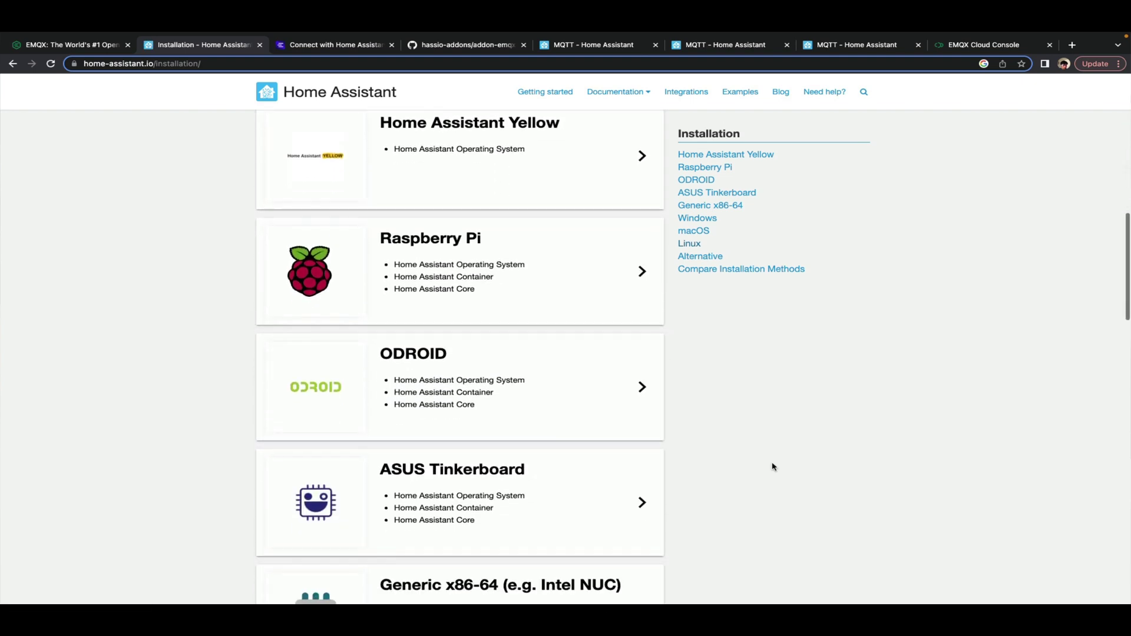
{"action": "scroll", "coordinate": [774, 466], "scroll_direction": "down", "scroll_amount": 5}
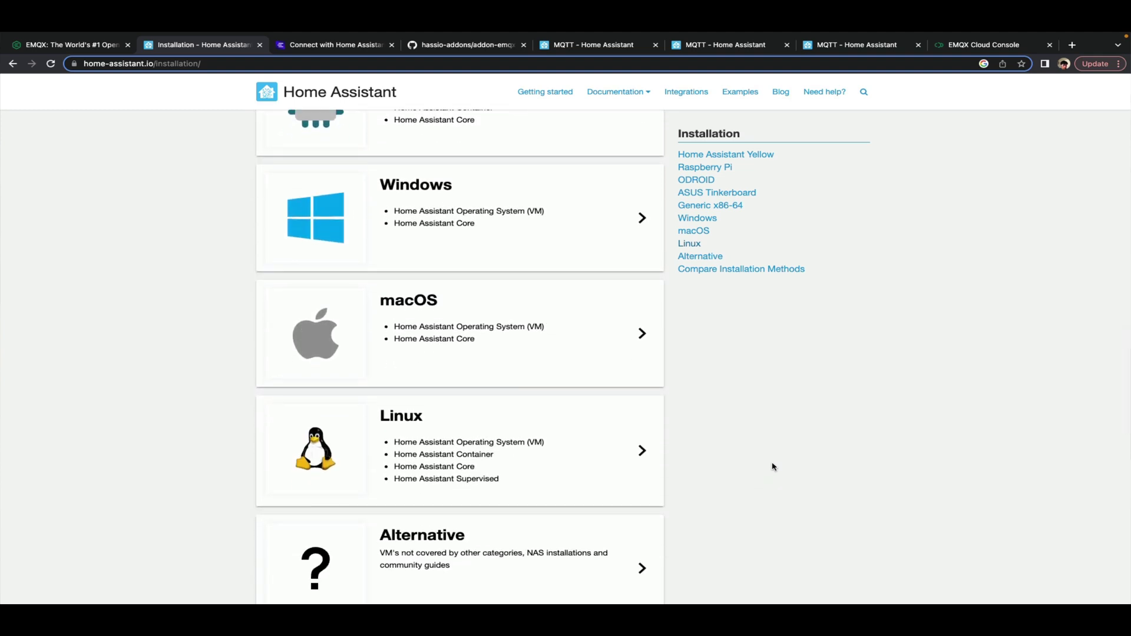
{"action": "scroll", "coordinate": [774, 467], "scroll_direction": "up", "scroll_amount": 11}
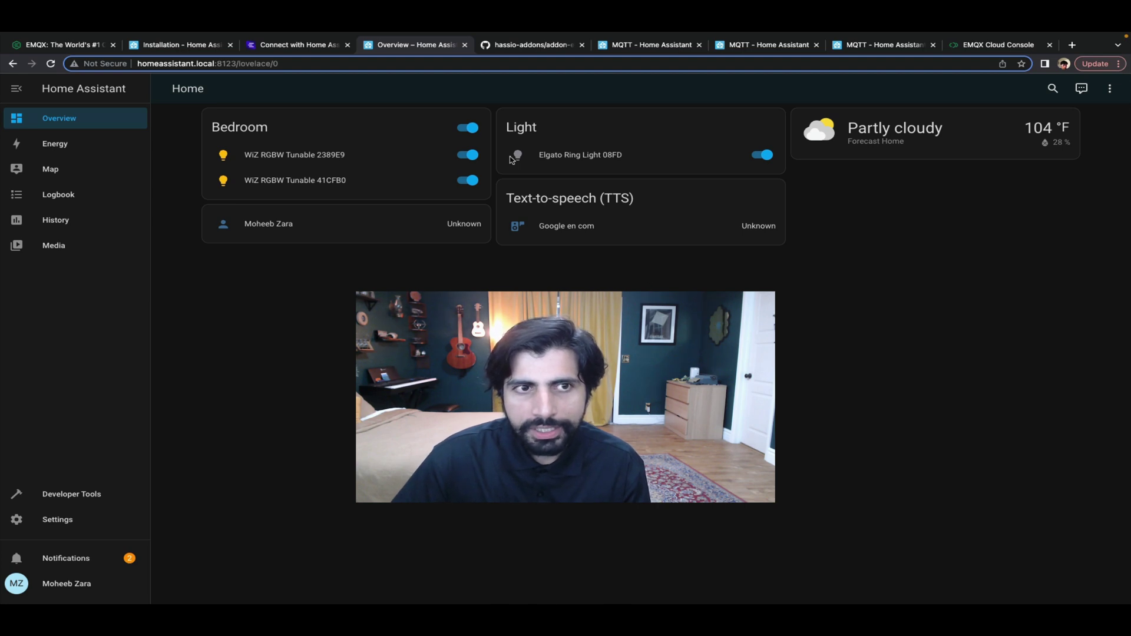
Switch the Bedroom WiZ RGBW Tunable bulbs off, then turn the 41CFB0 bulb back on
{"action": "left_click", "coordinate": [468, 155]}
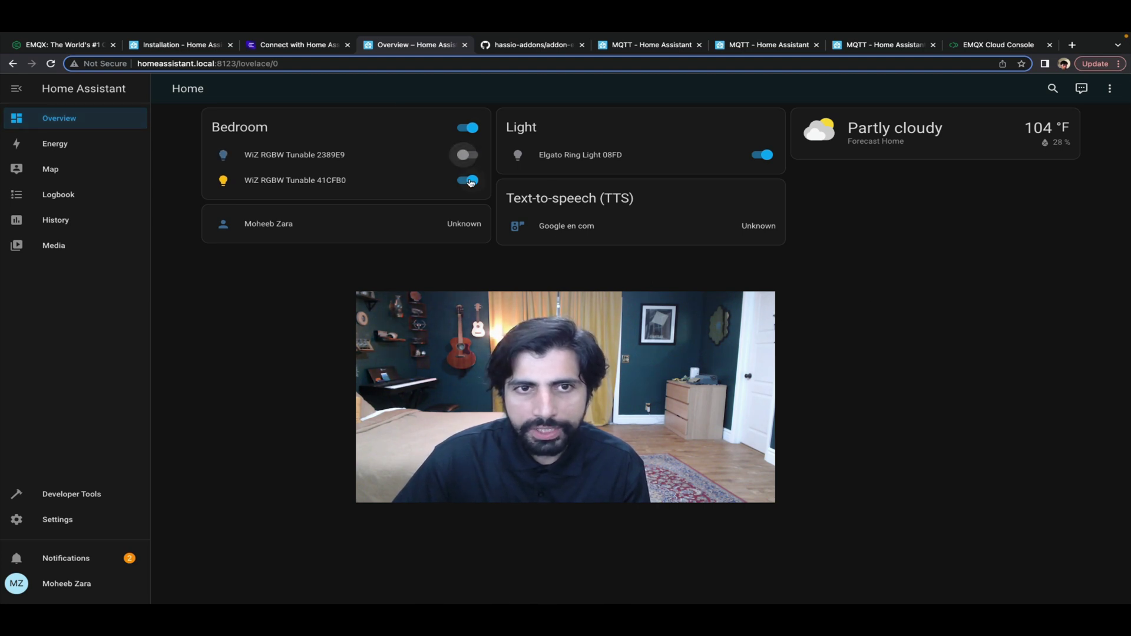
{"action": "left_click", "coordinate": [469, 155]}
{"action": "left_click", "coordinate": [468, 180]}
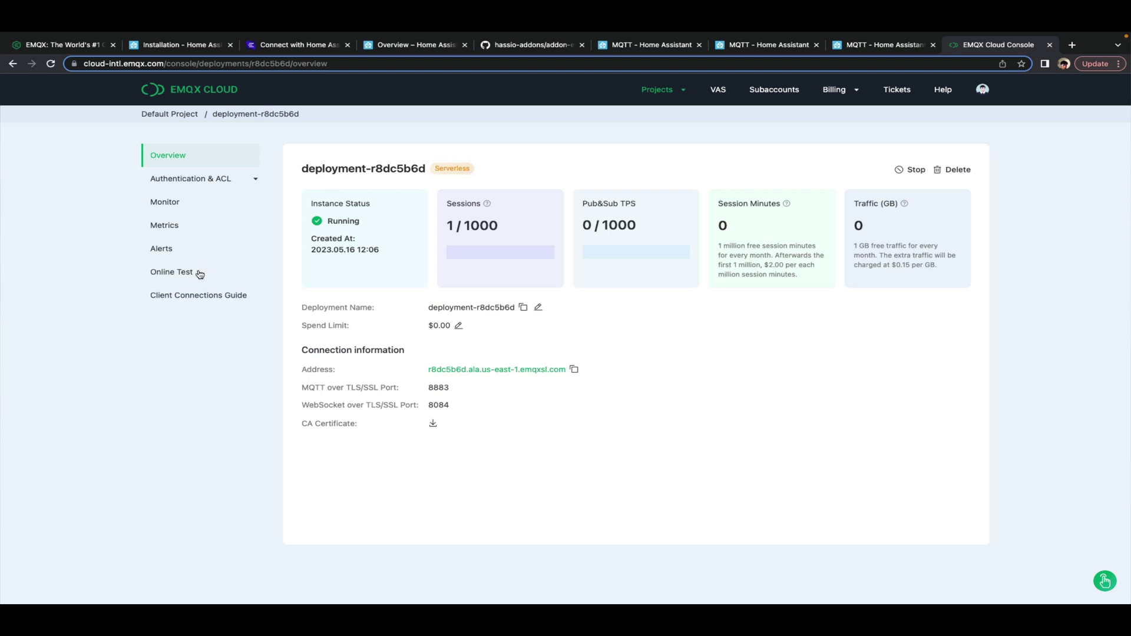
Add authentication user 'homeassistant' with its password, then return to the deployment overview
{"action": "left_click", "coordinate": [229, 179]}
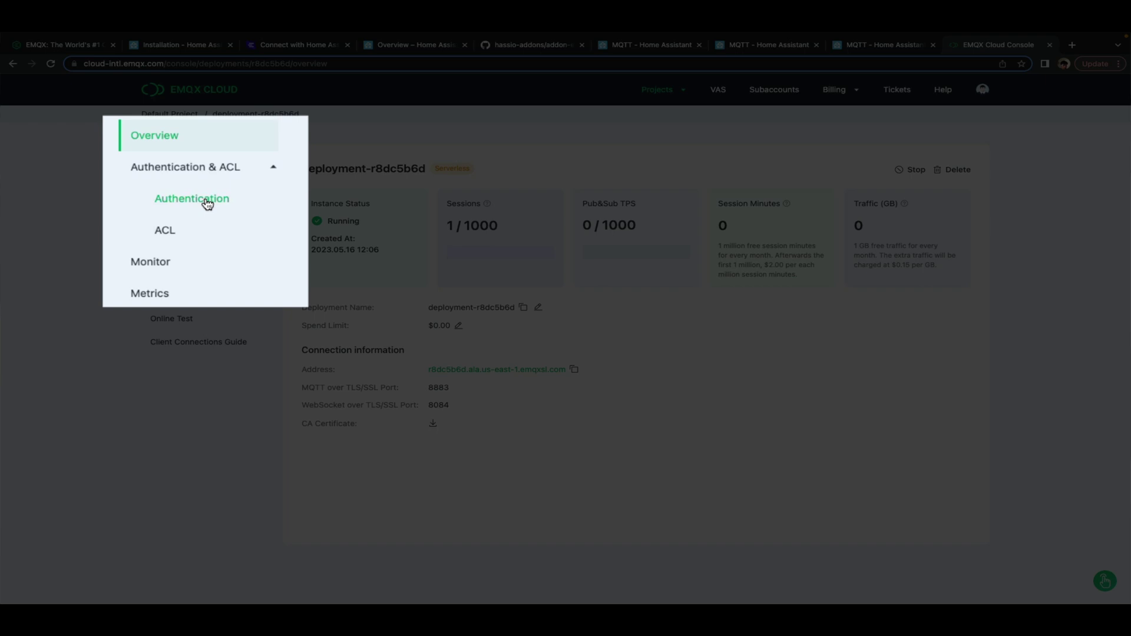
{"action": "left_click", "coordinate": [205, 205]}
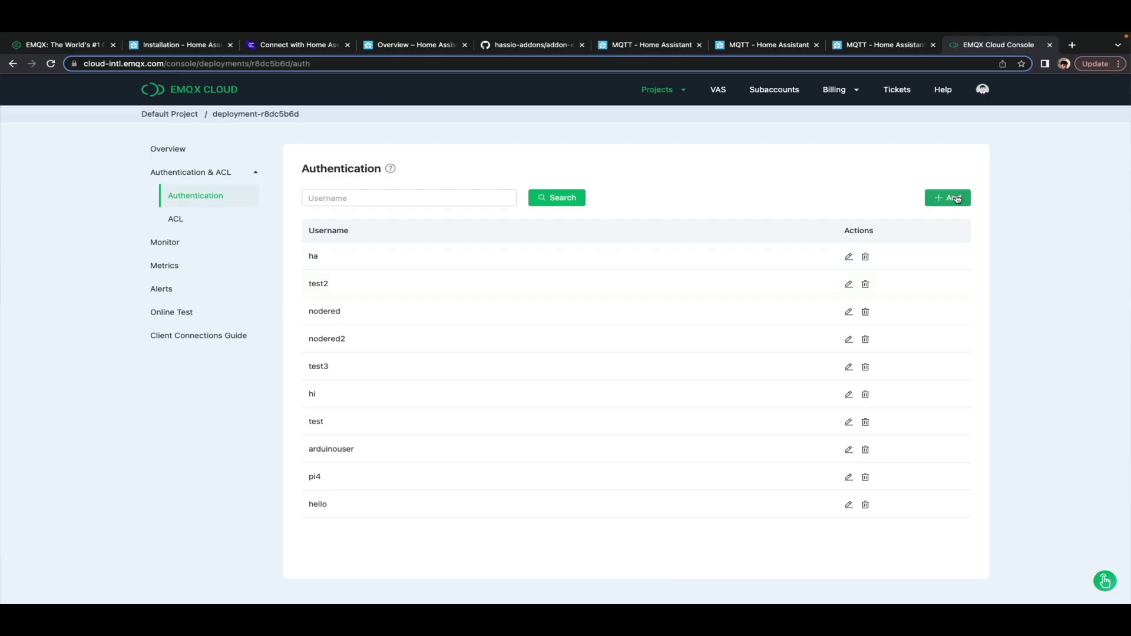
{"action": "left_click", "coordinate": [949, 196]}
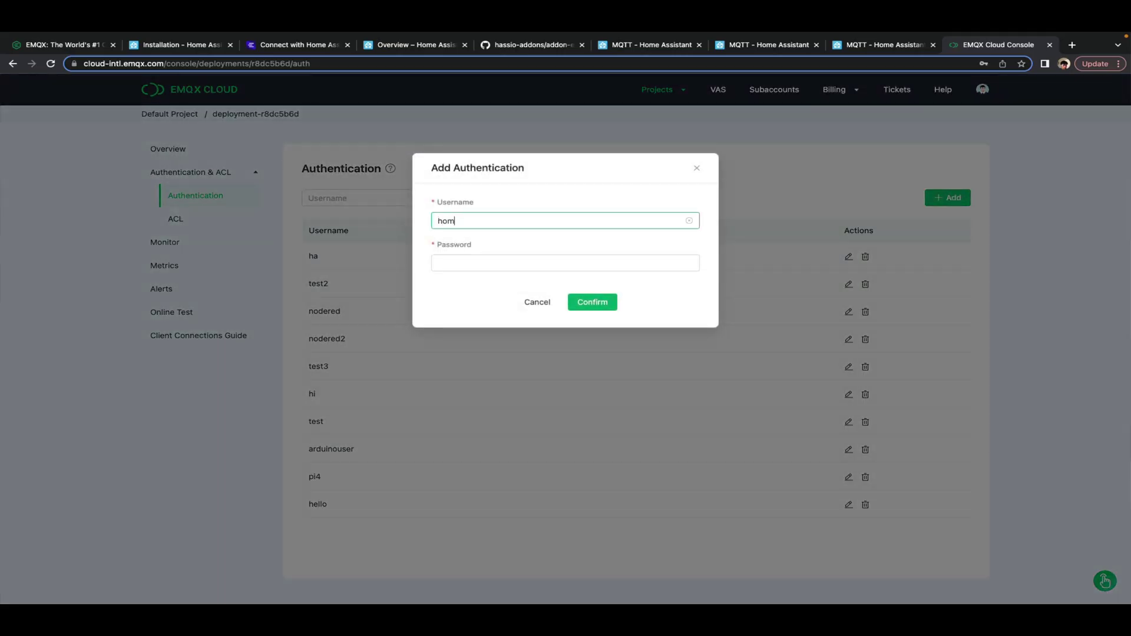
{"action": "type", "text": "homeassistant"}
{"action": "left_click", "coordinate": [510, 266]}
{"action": "type", "text": "123"}
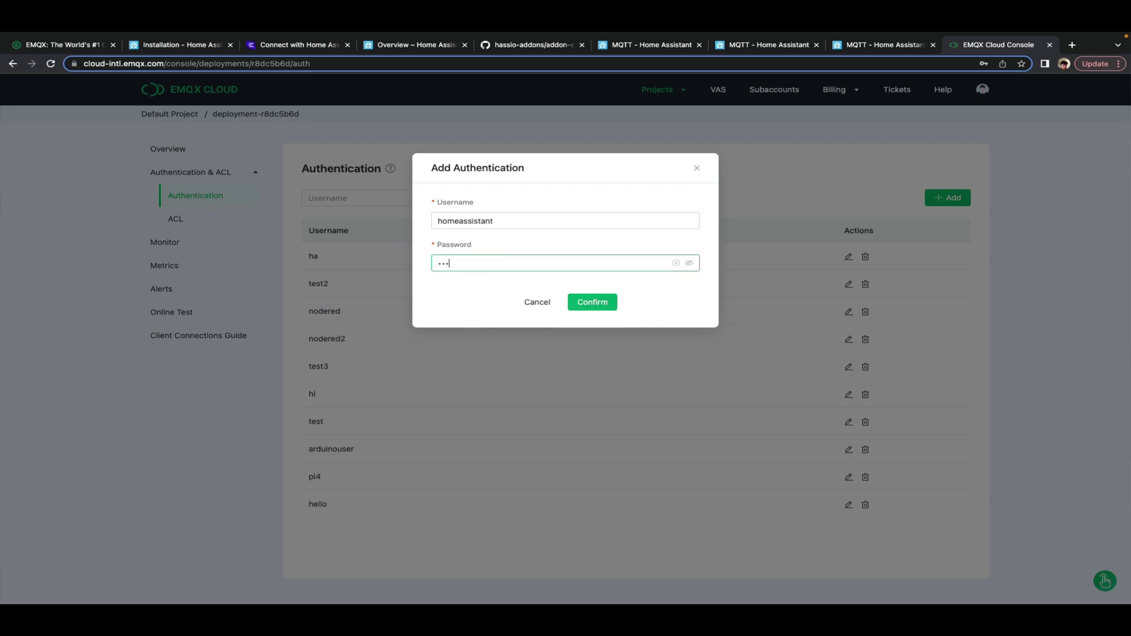
{"action": "left_click", "coordinate": [588, 302]}
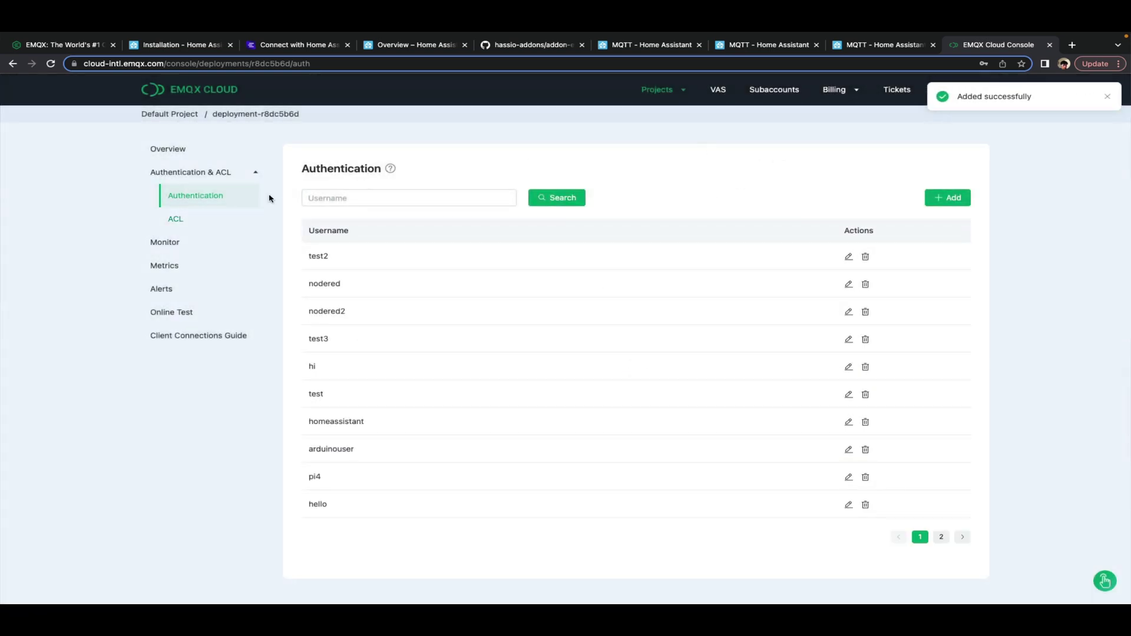
{"action": "left_click", "coordinate": [155, 149]}
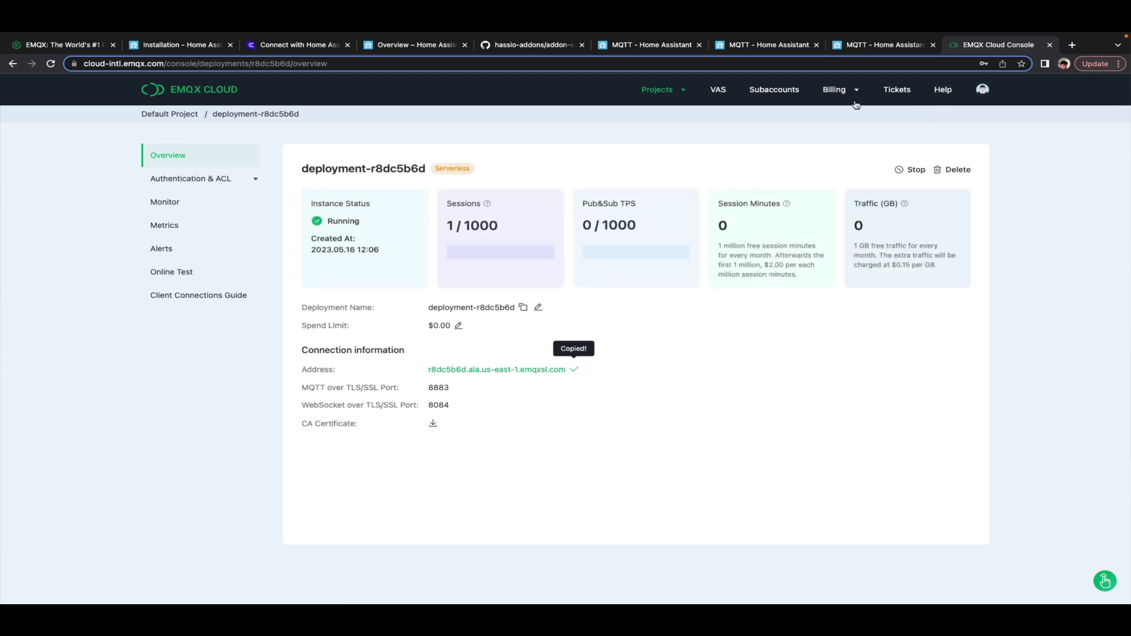
Back in Home Assistant, switch on Advanced Mode in the user profile
{"action": "left_click", "coordinate": [407, 51]}
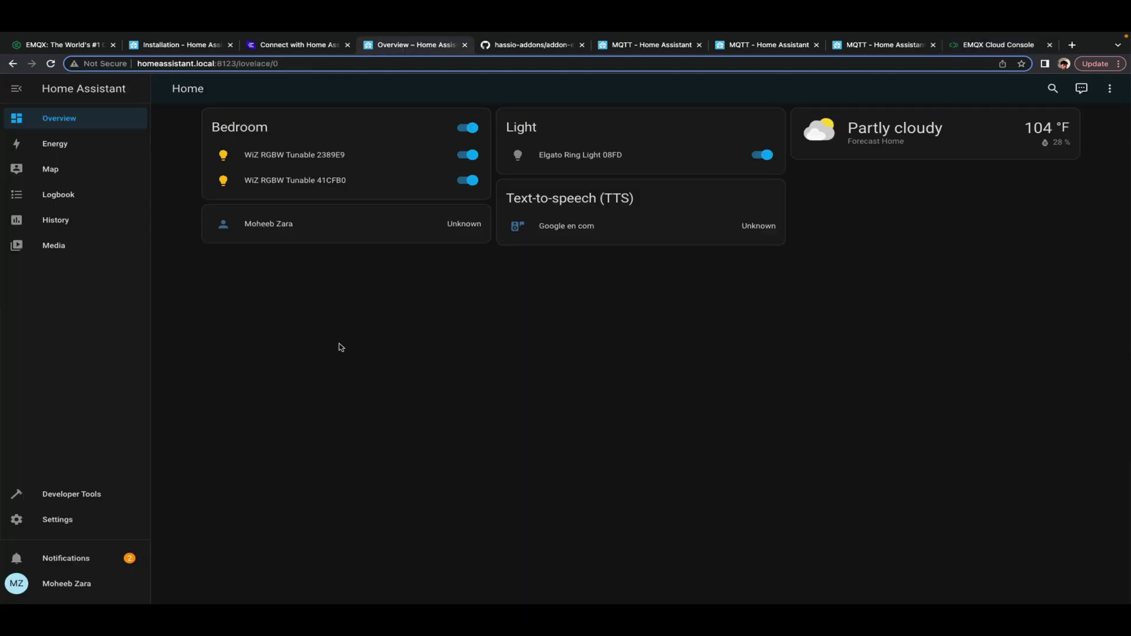
{"action": "left_click", "coordinate": [71, 583]}
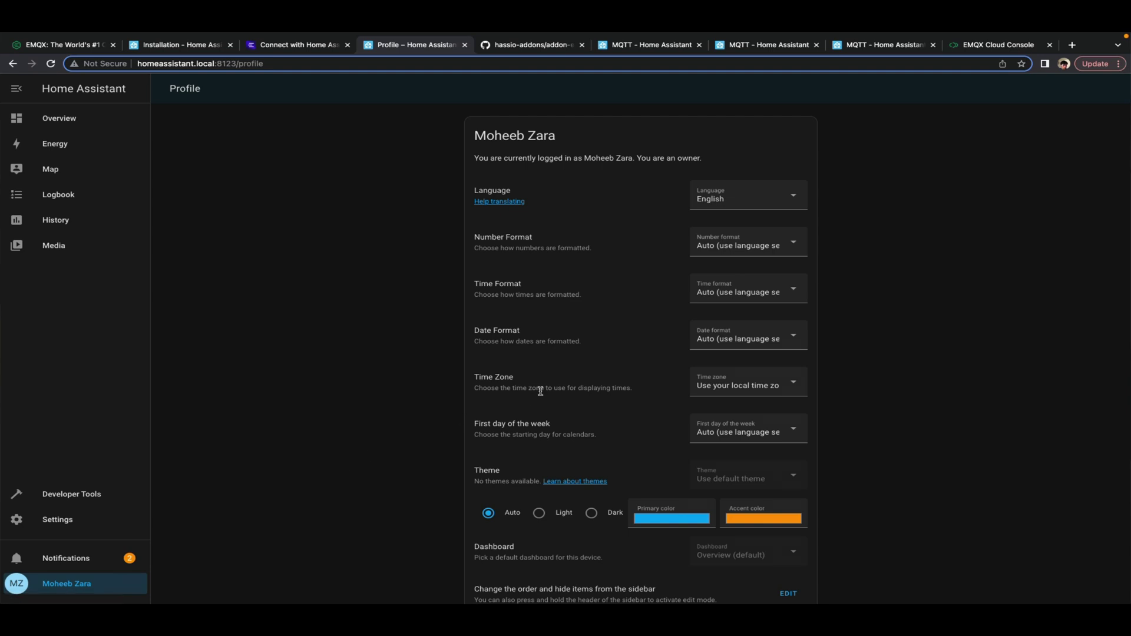
{"action": "scroll", "coordinate": [538, 393], "scroll_direction": "down", "scroll_amount": 5}
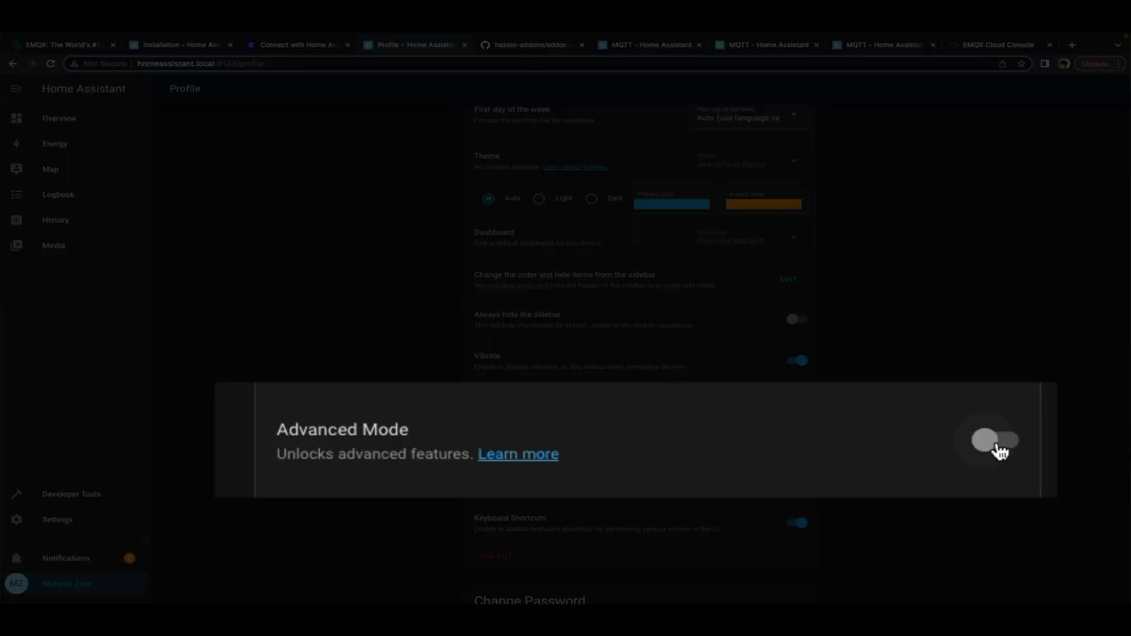
{"action": "left_click", "coordinate": [798, 442]}
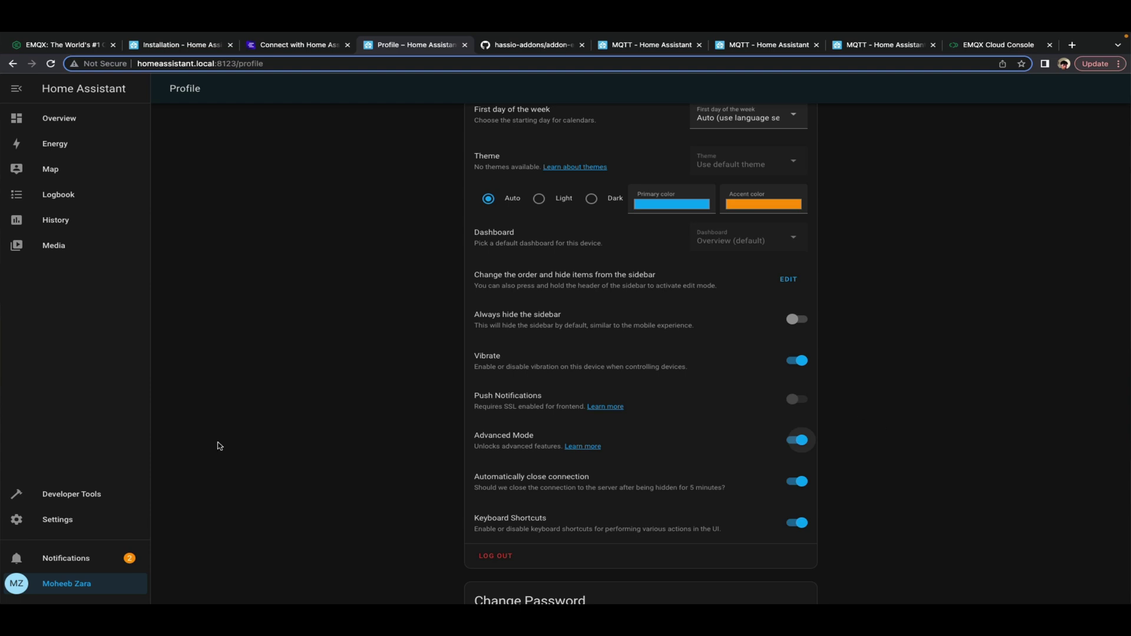
Start adding a new MQTT broker integration from Devices & services
{"action": "left_click", "coordinate": [46, 522]}
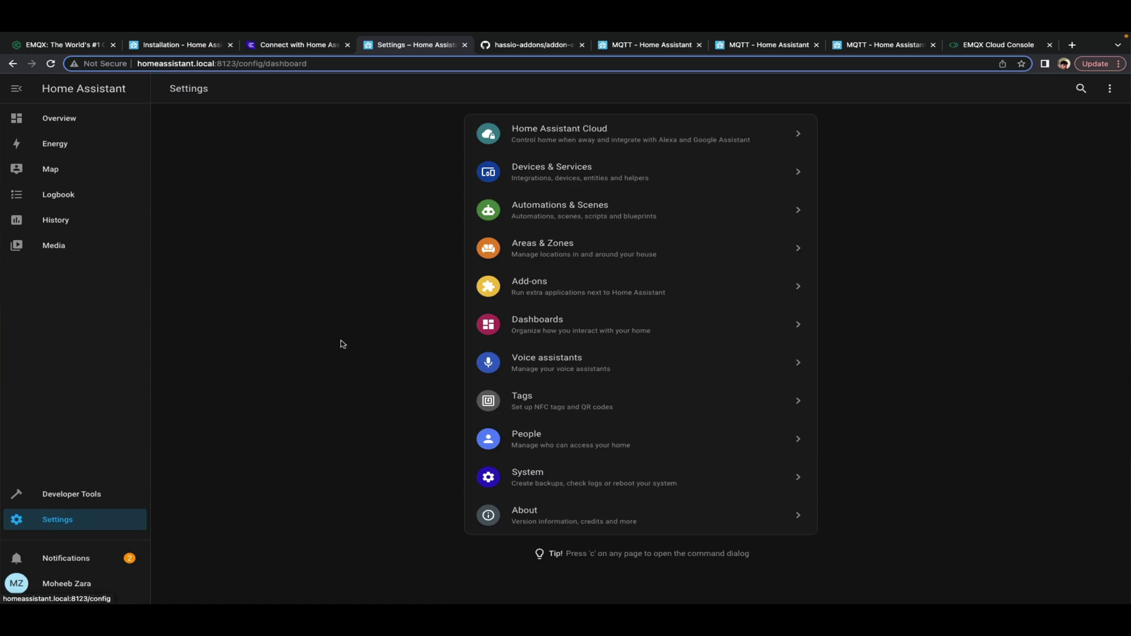
{"action": "left_click", "coordinate": [571, 176]}
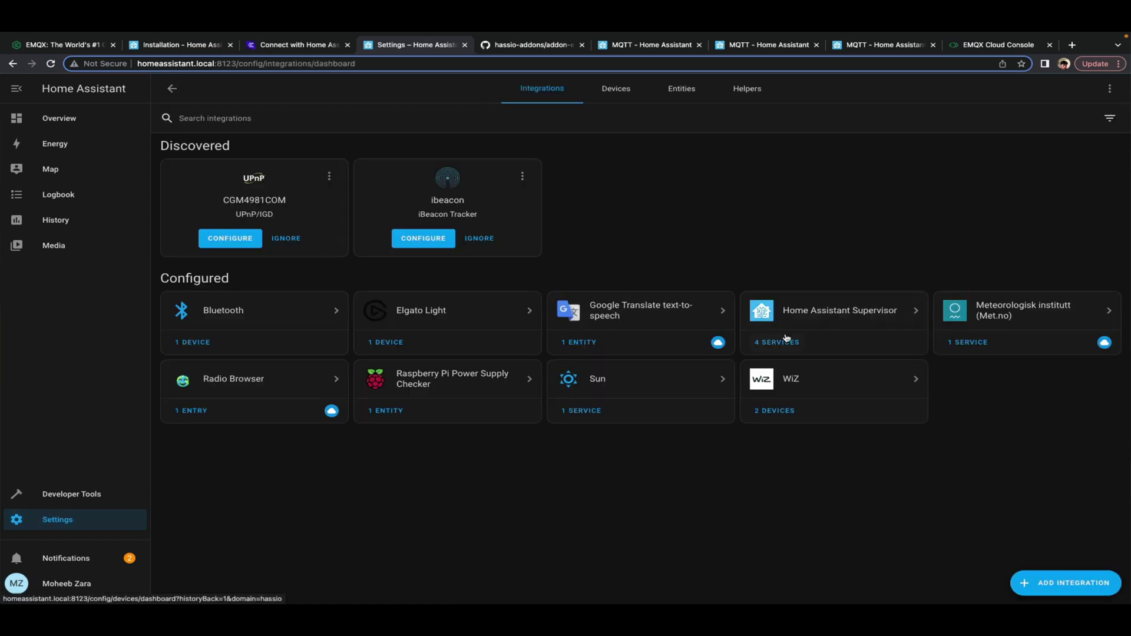
{"action": "left_click", "coordinate": [1071, 592]}
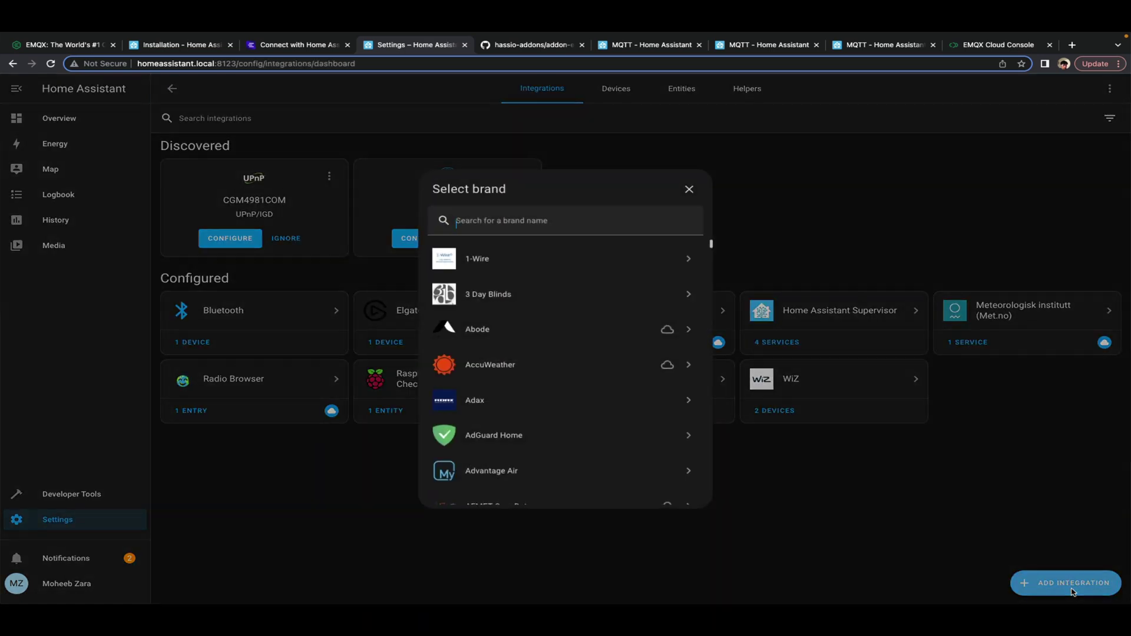
{"action": "type", "text": "mq"}
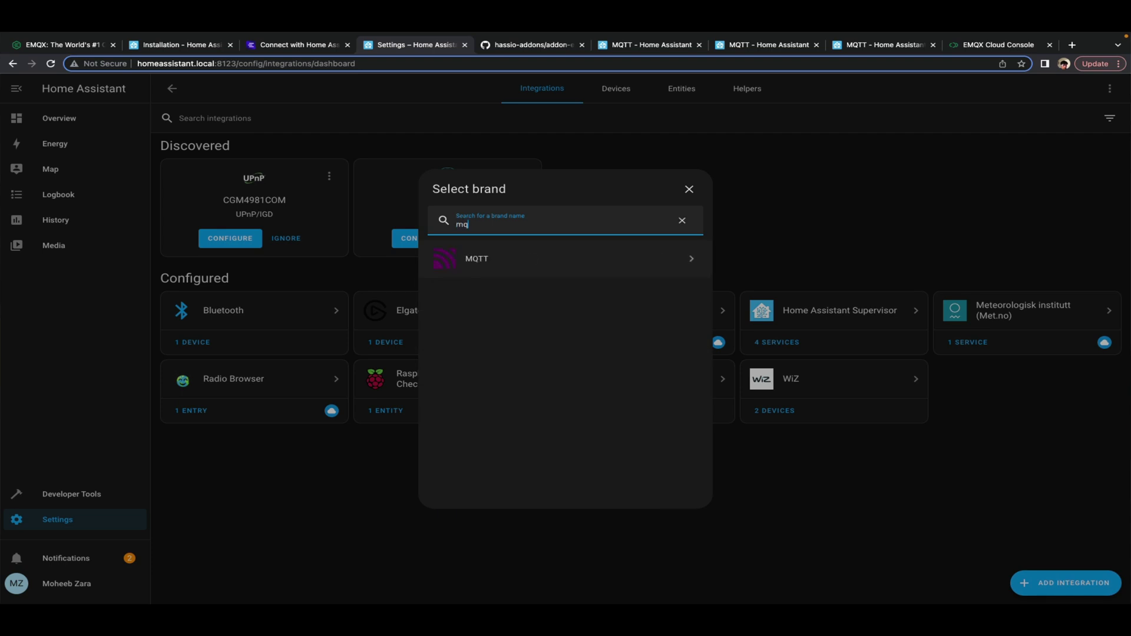
{"action": "type", "text": "tt"}
{"action": "left_click", "coordinate": [526, 265]}
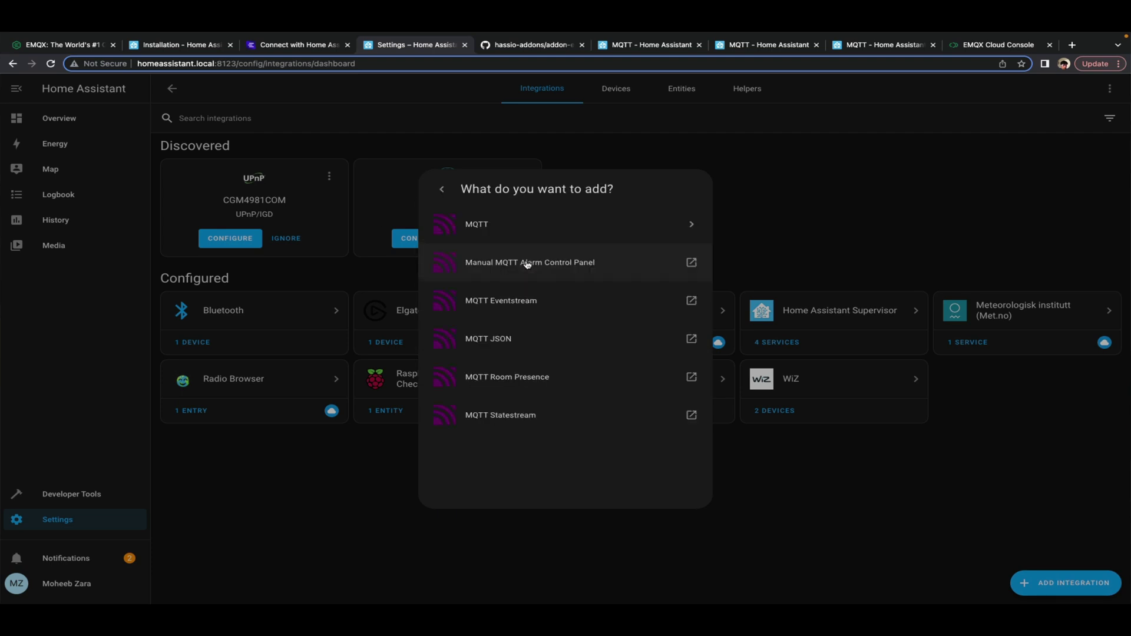
{"action": "left_click", "coordinate": [563, 222]}
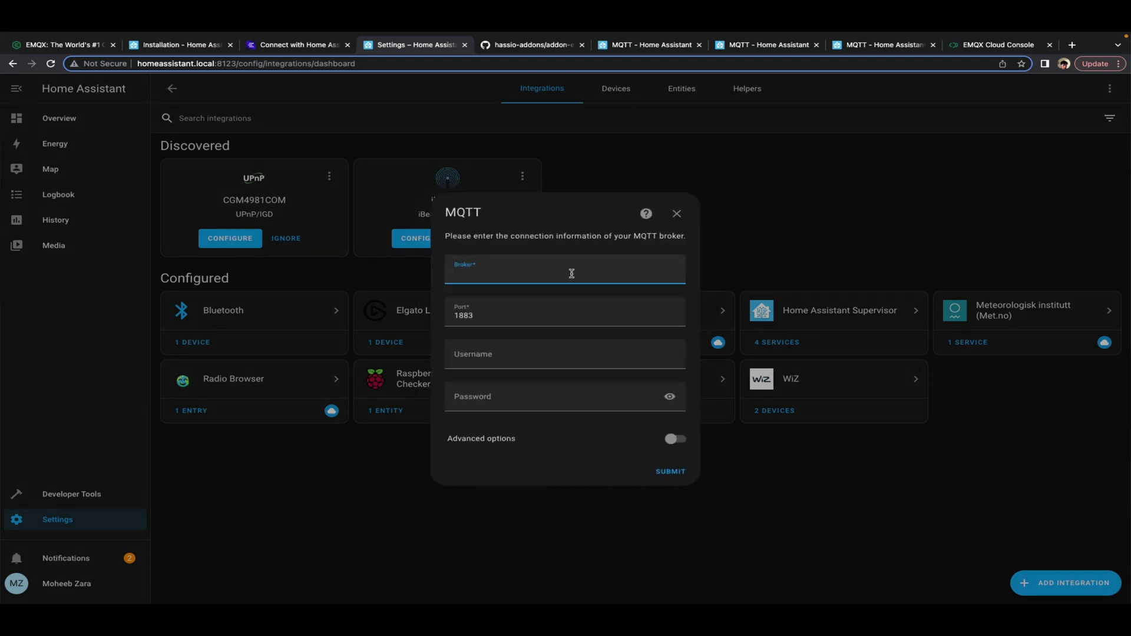
Enter the EMQX broker address, port 8883, username homeassistant and its password
{"action": "type", "text": "r8dc5b6d.ala.us-east-1.emqxsl.com"}
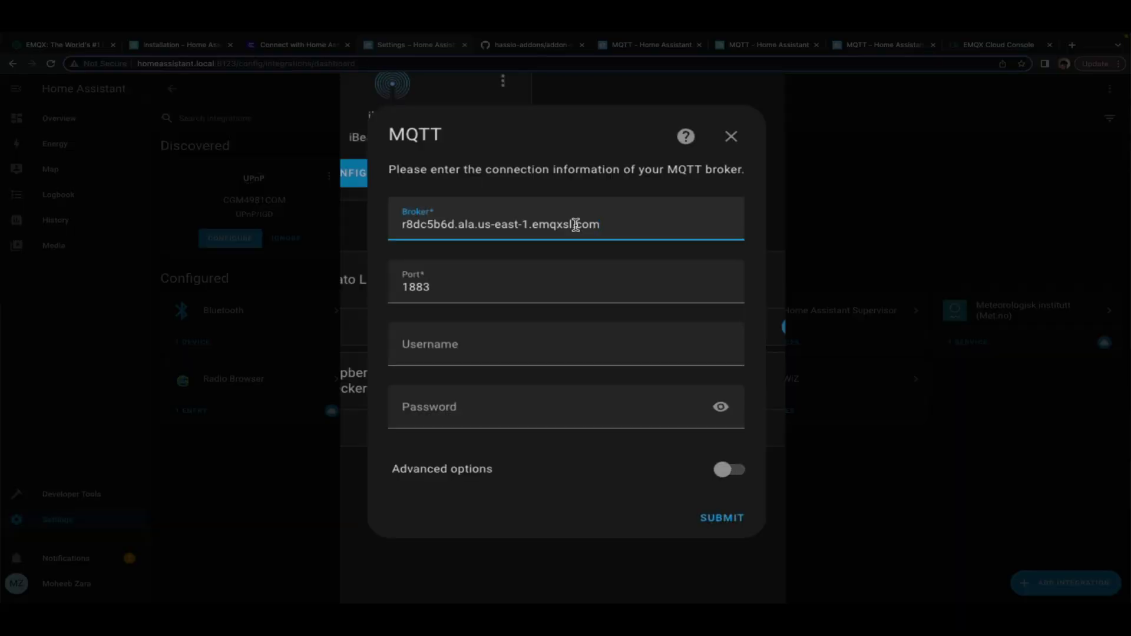
{"action": "left_click", "coordinate": [454, 286]}
{"action": "key", "text": "BackSpace"}
{"action": "key", "text": "BackSpace"}
{"action": "key", "text": "BackSpace"}
{"action": "key", "text": "BackSpace"}
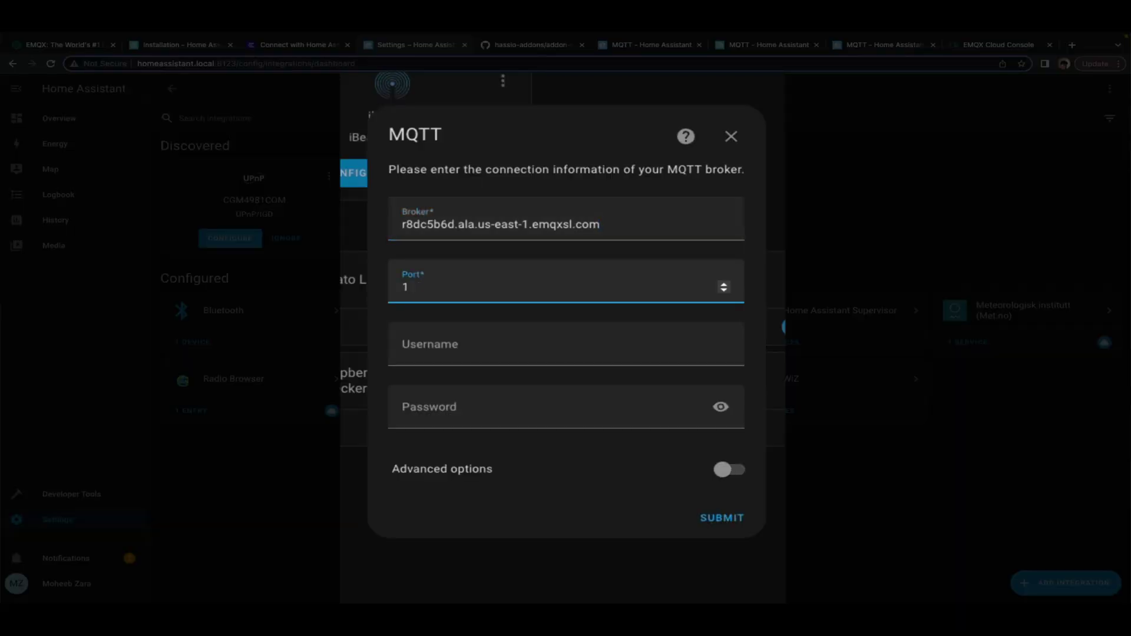
{"action": "type", "text": "8883"}
{"action": "left_click", "coordinate": [497, 342]}
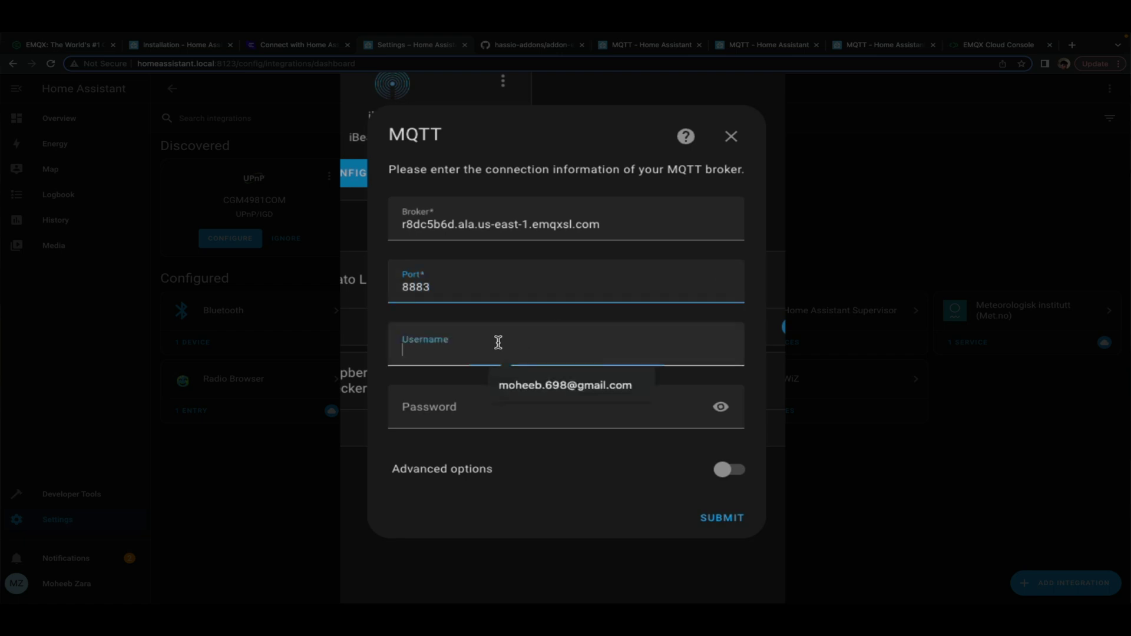
{"action": "type", "text": "homea"}
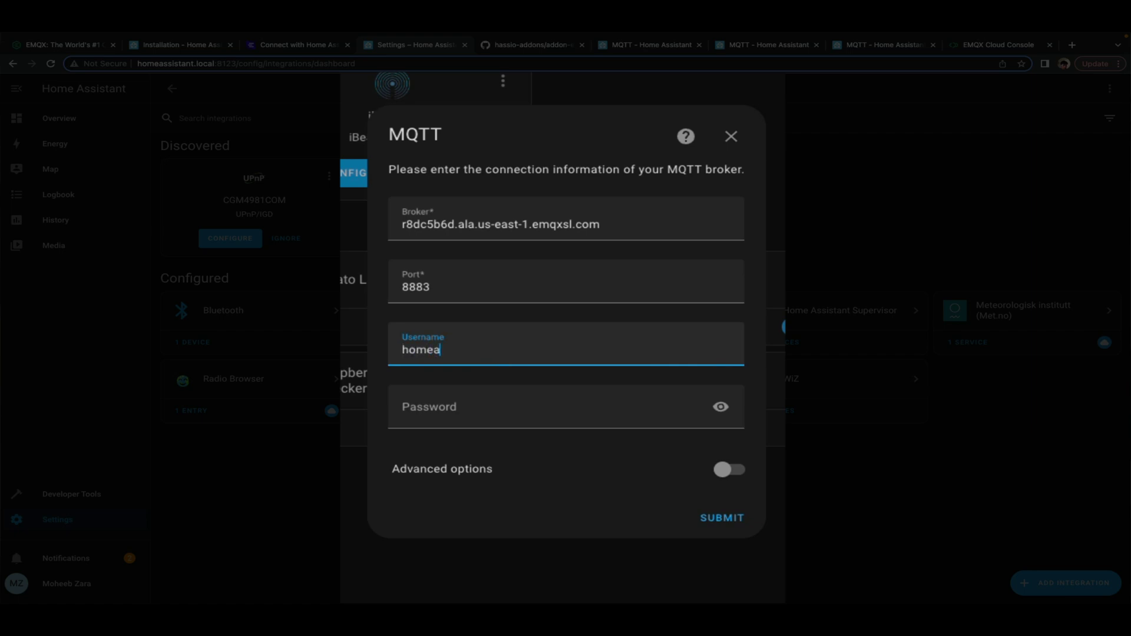
{"action": "type", "text": "ssistant"}
{"action": "left_click", "coordinate": [481, 407]}
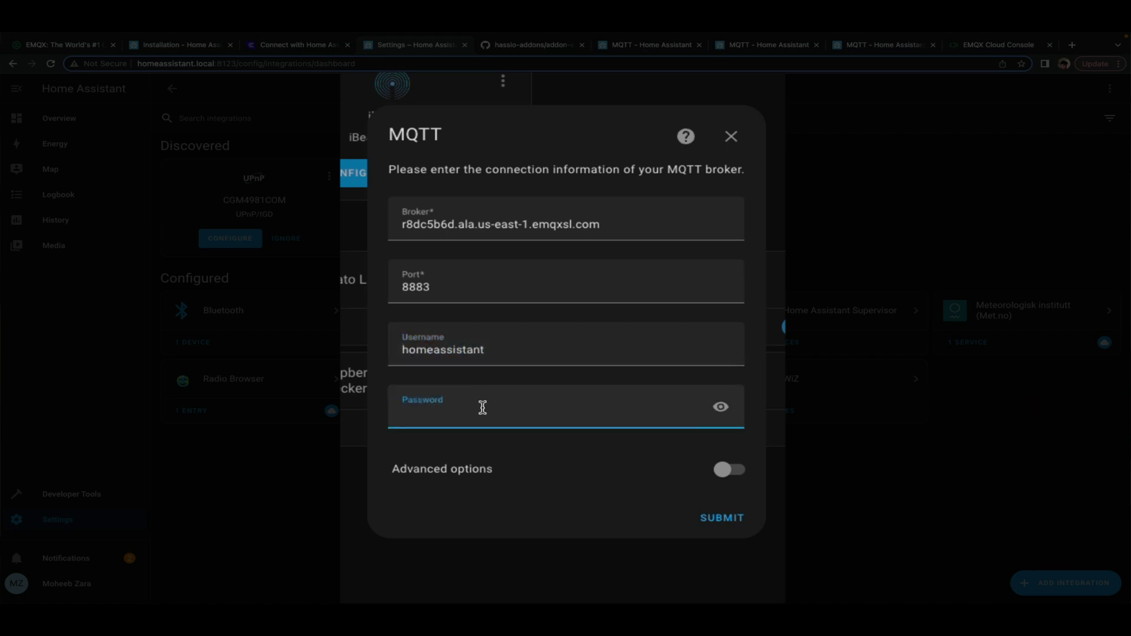
{"action": "type", "text": "•"}
{"action": "left_click", "coordinate": [731, 471]}
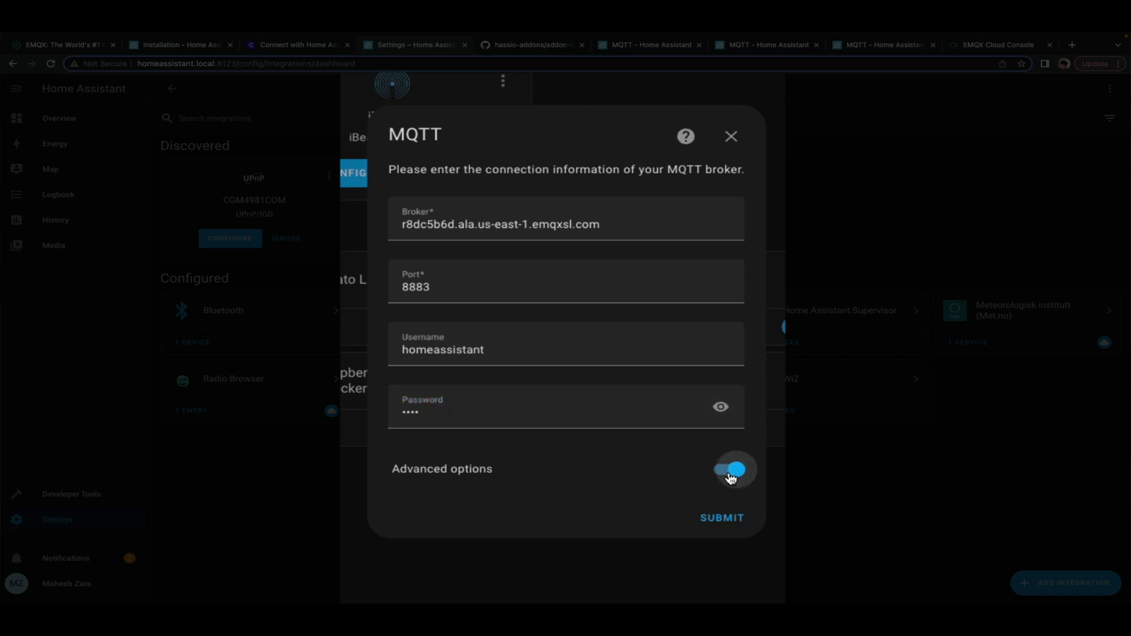
{"action": "left_click", "coordinate": [721, 518]}
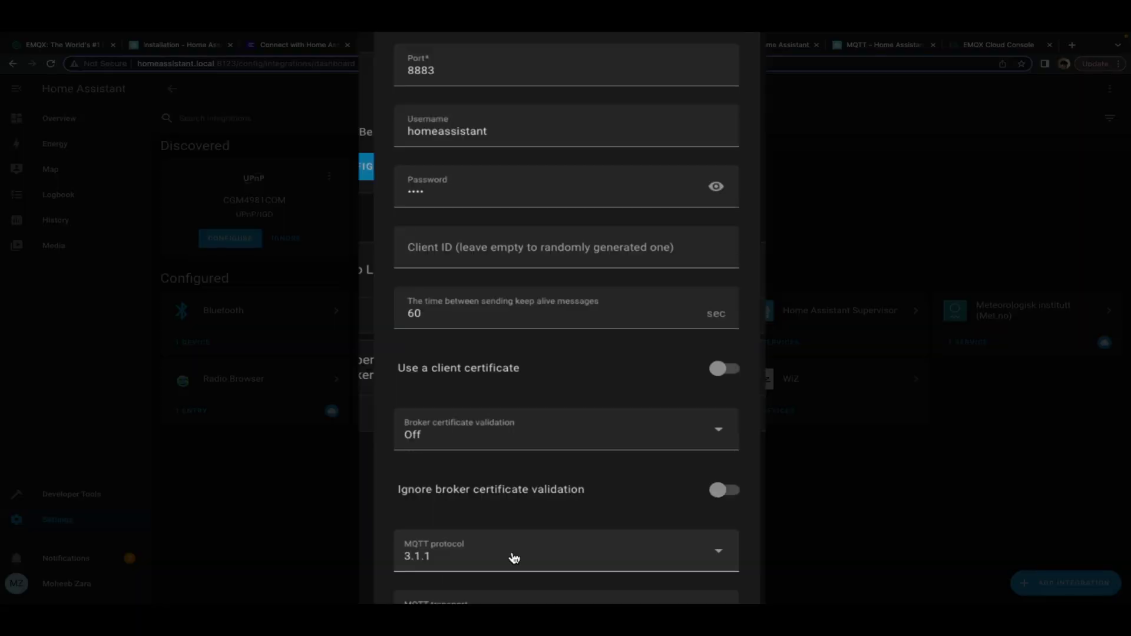
Set MQTT protocol to 5 and broker certificate validation to Auto
{"action": "left_click", "coordinate": [514, 558]}
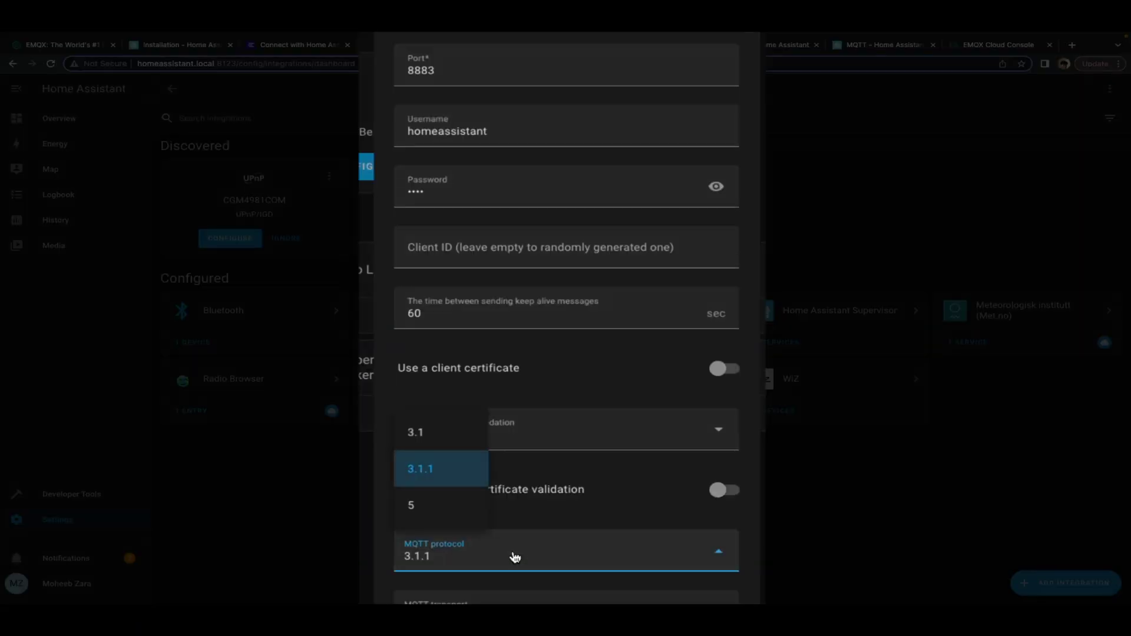
{"action": "left_click", "coordinate": [429, 510]}
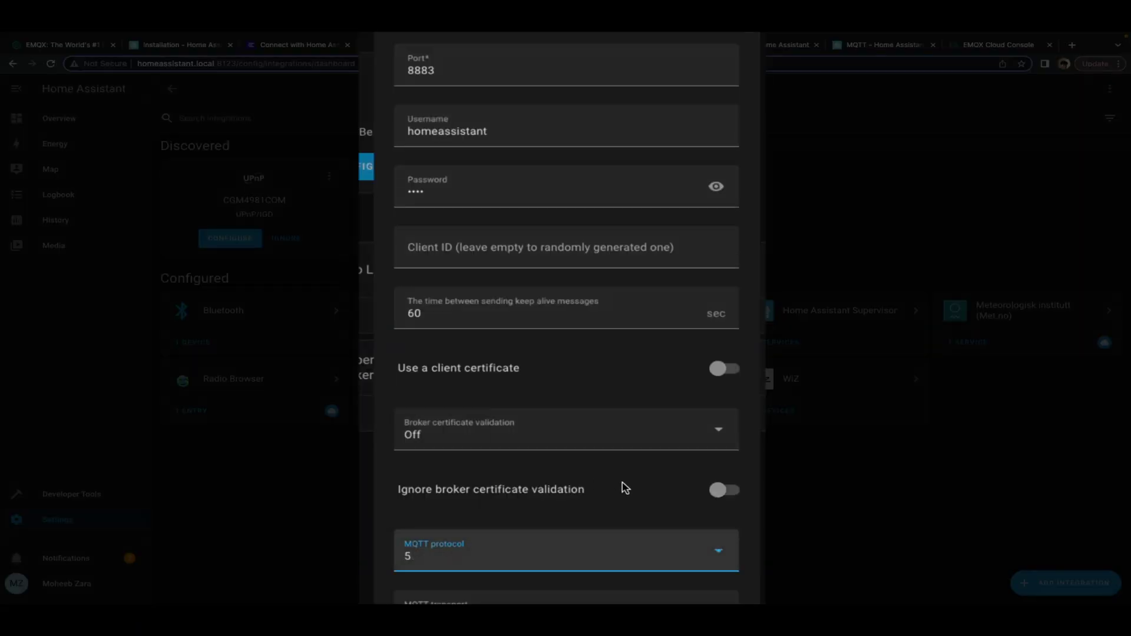
{"action": "left_click", "coordinate": [563, 439]}
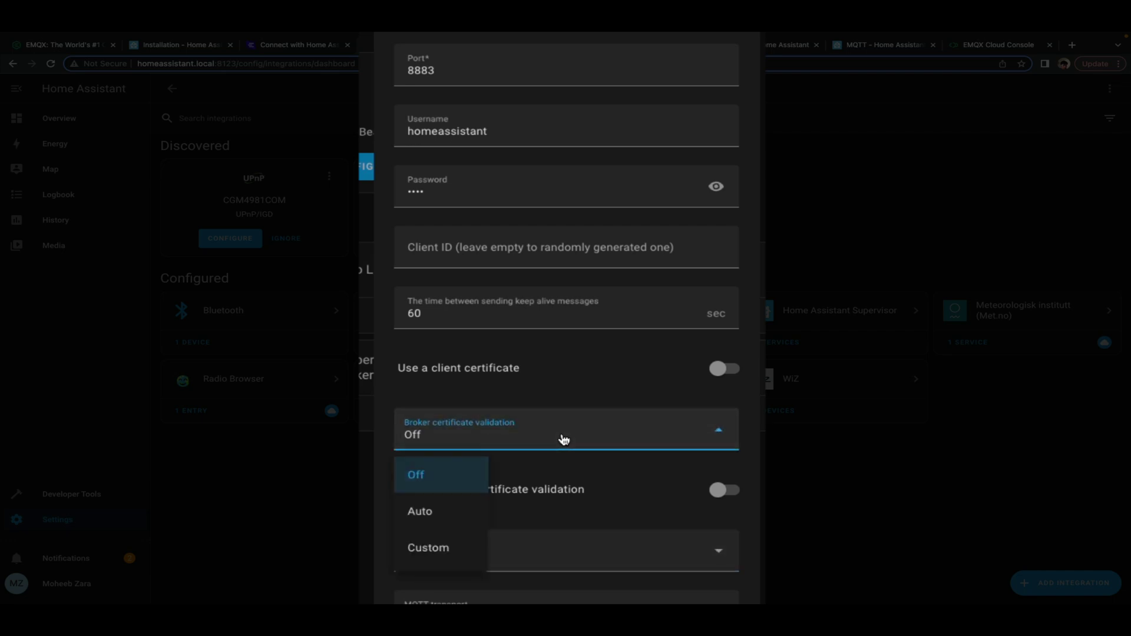
{"action": "left_click", "coordinate": [443, 513]}
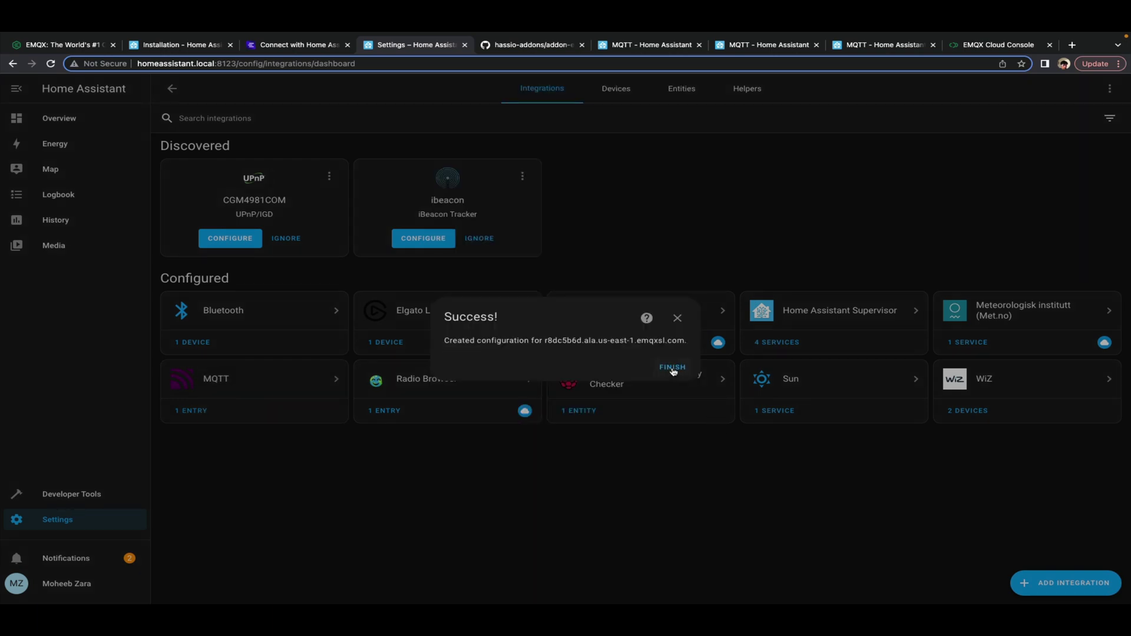
Open the MQTT broker's configuration page and select the publish topic
{"action": "left_click", "coordinate": [673, 369]}
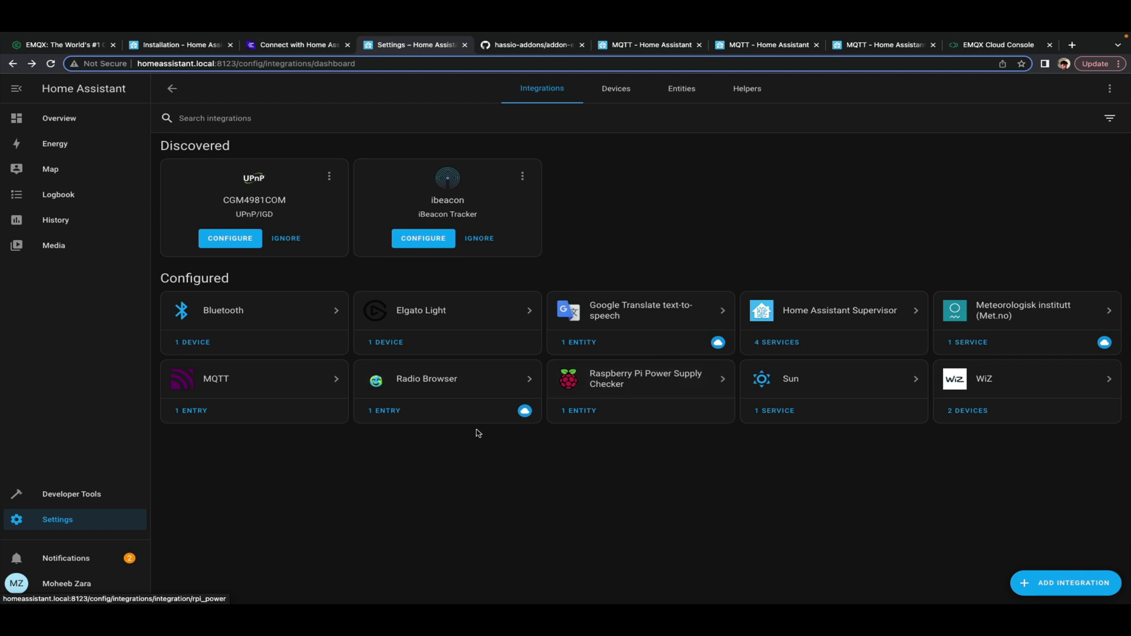
{"action": "left_click", "coordinate": [227, 387]}
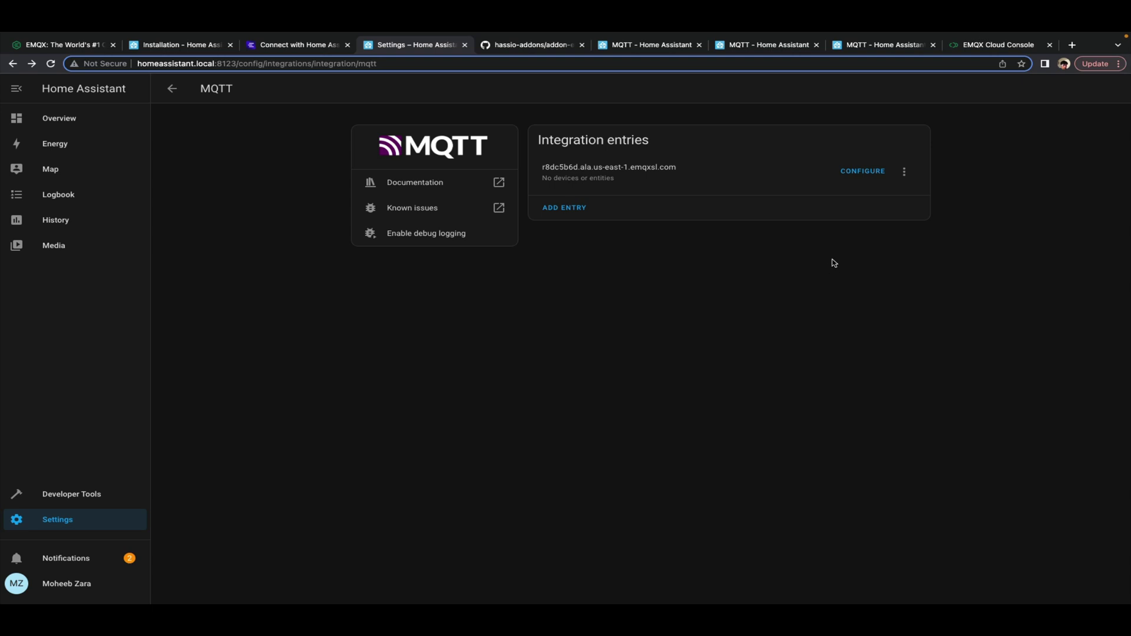
{"action": "left_click", "coordinate": [863, 172]}
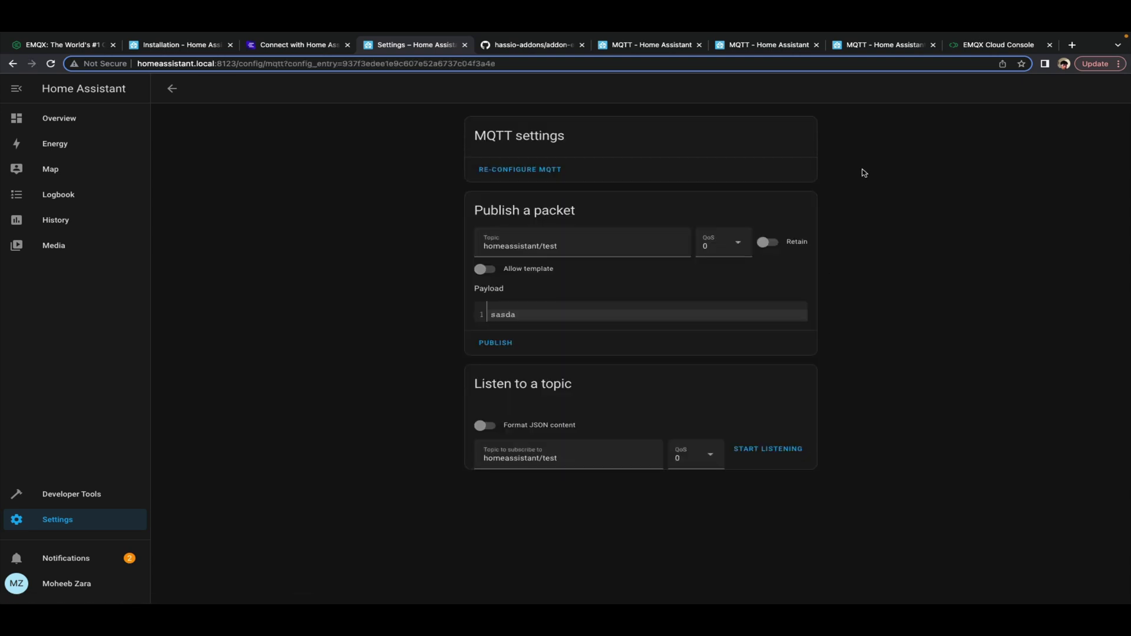
{"action": "left_click", "coordinate": [562, 247]}
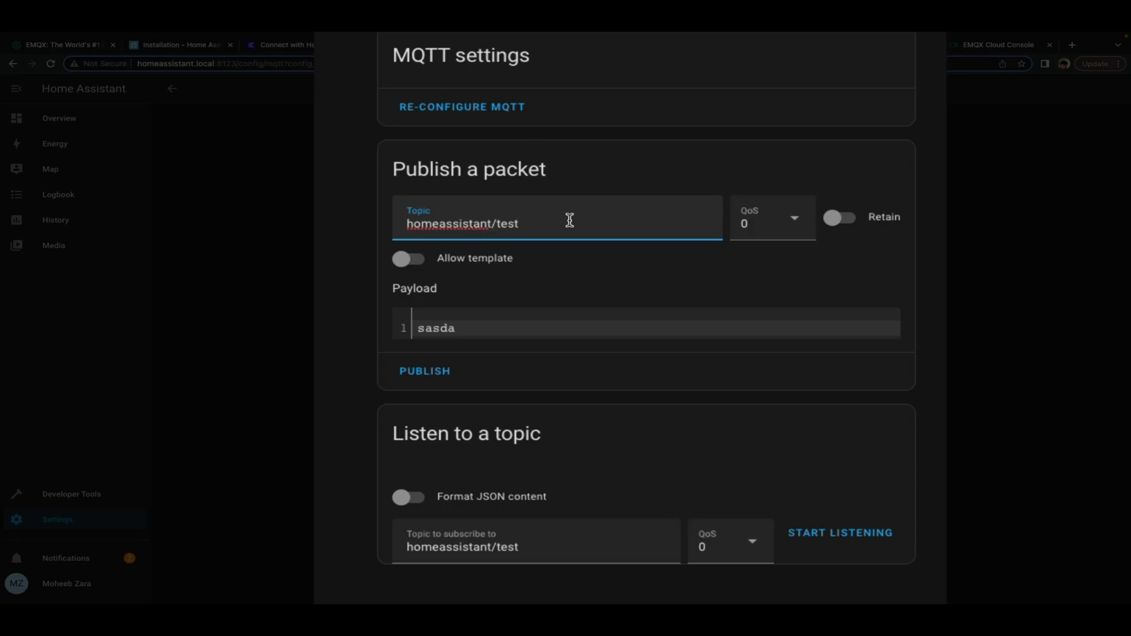
{"action": "triple_click", "coordinate": [590, 243]}
Listen on homeassistant/test and publish the test payload twice to see it received
{"action": "left_click", "coordinate": [573, 547]}
{"action": "key", "text": "ctrl+a"}
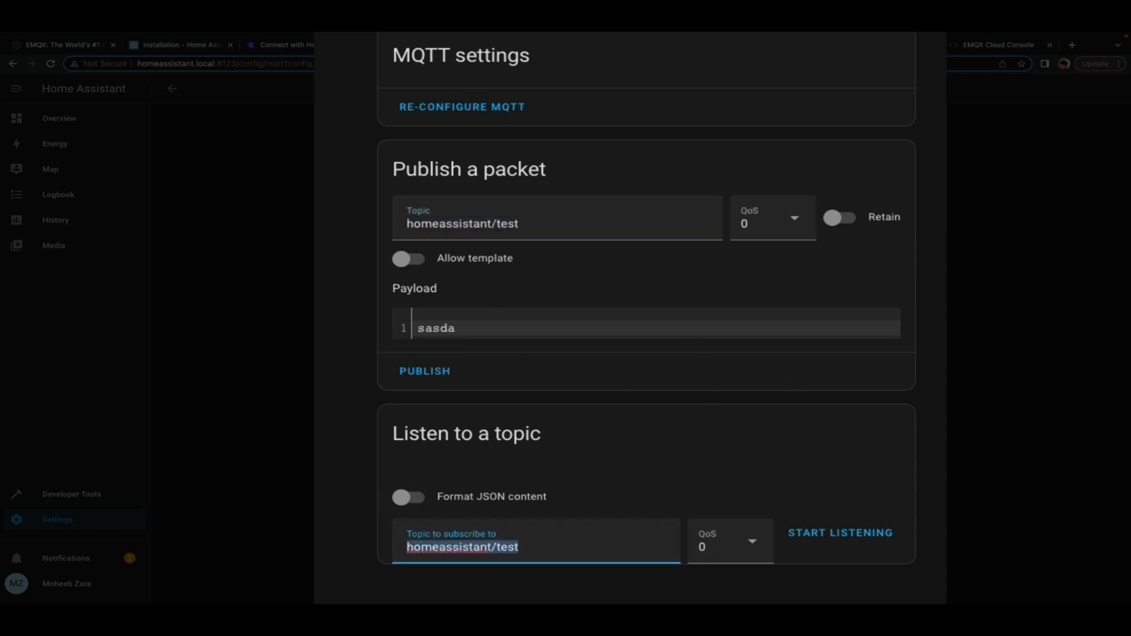
{"action": "left_click", "coordinate": [836, 537]}
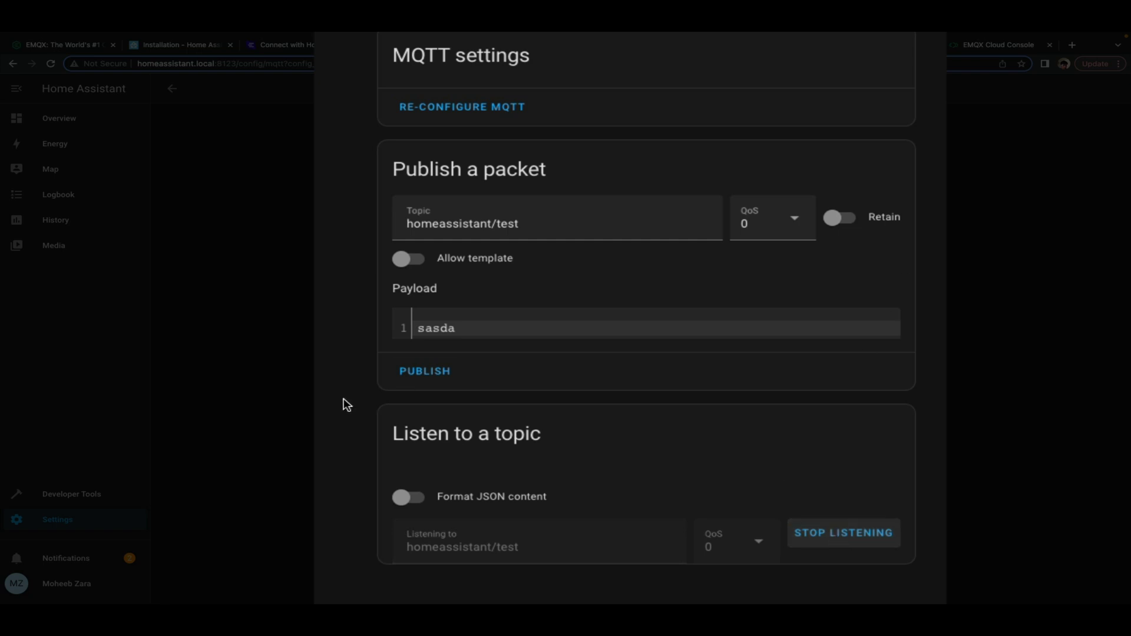
{"action": "left_click", "coordinate": [450, 372]}
{"action": "left_click", "coordinate": [452, 374]}
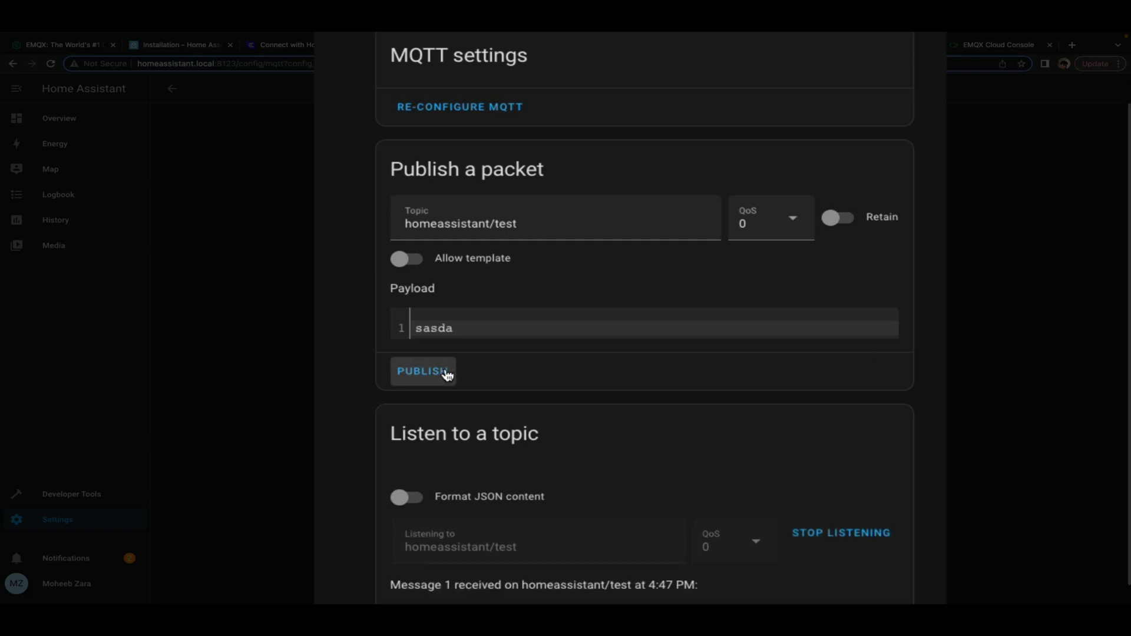
{"action": "scroll", "coordinate": [436, 524], "scroll_direction": "down", "scroll_amount": 1}
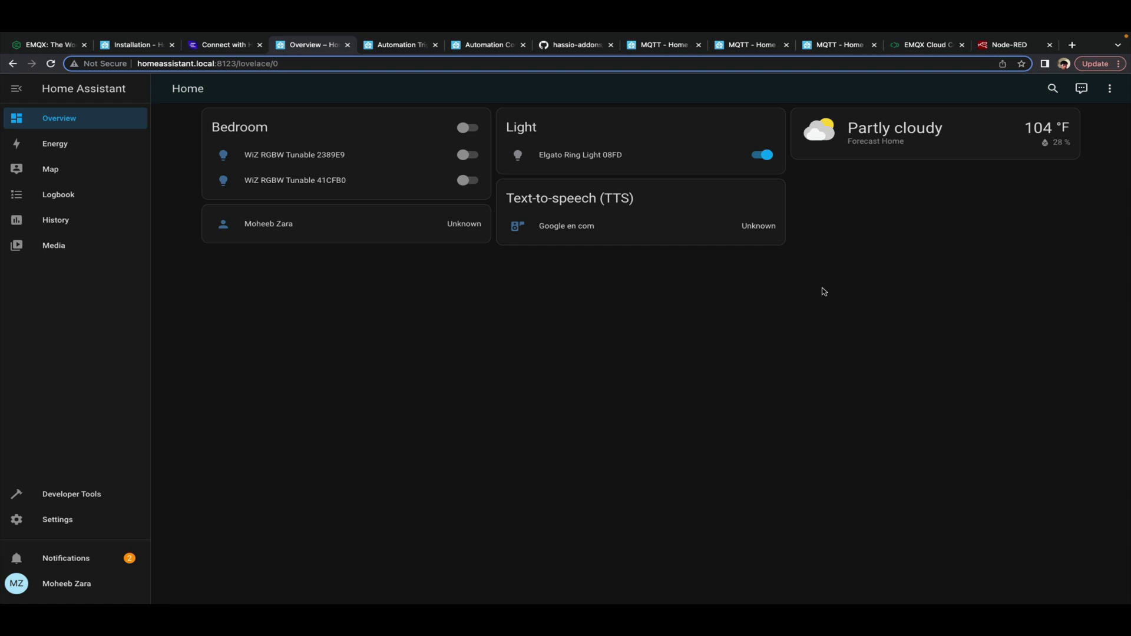
Create a new automation with an MQTT trigger
{"action": "left_click", "coordinate": [54, 525]}
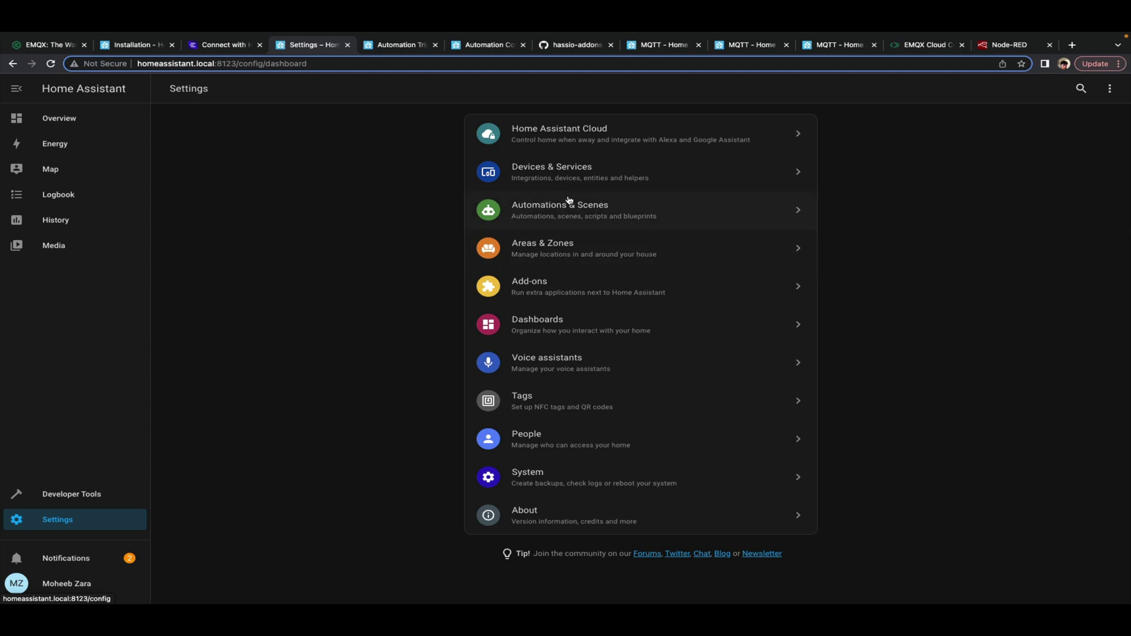
{"action": "left_click", "coordinate": [604, 210]}
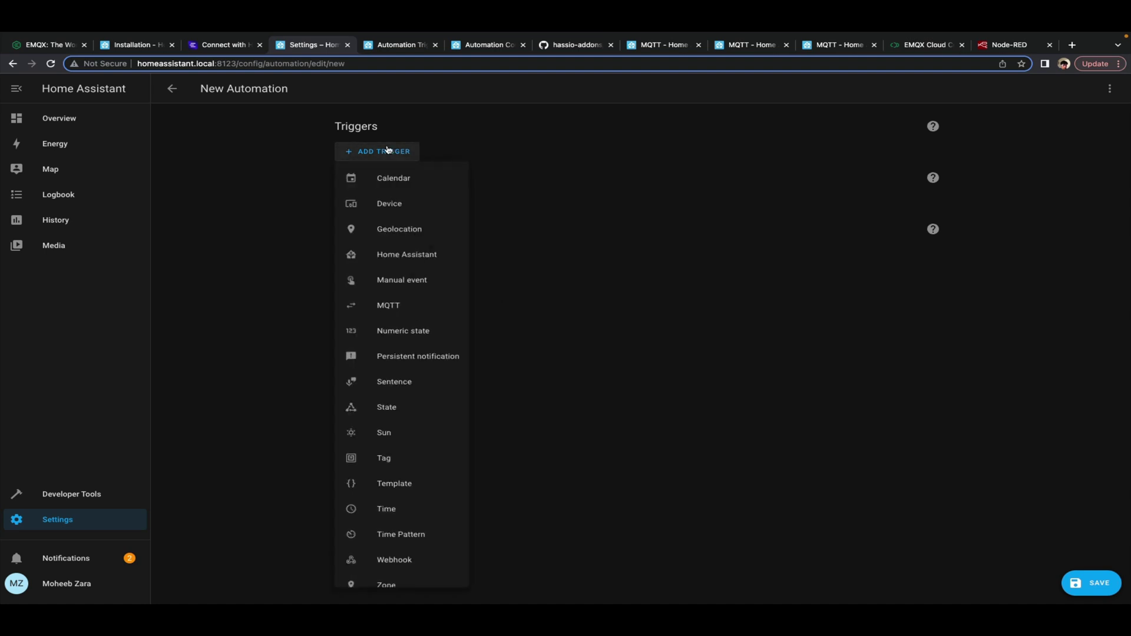
{"action": "left_click", "coordinate": [385, 302]}
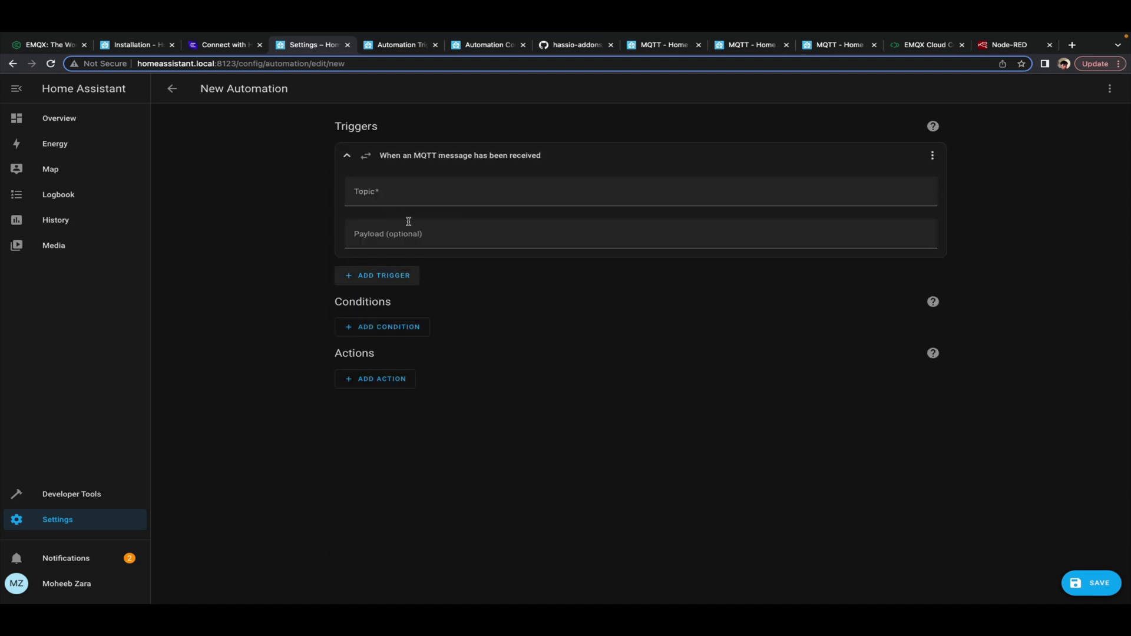
Set the trigger topic to lights/bedroom and the payload to on
{"action": "left_click", "coordinate": [425, 191]}
{"action": "type", "text": "lights/"}
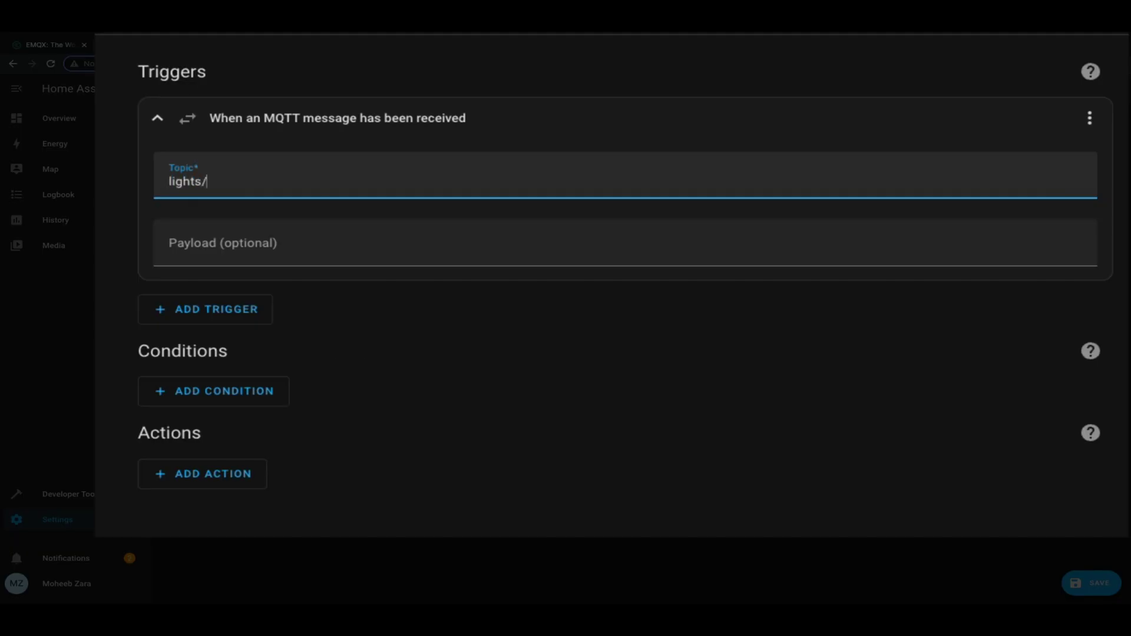
{"action": "type", "text": "bedroom"}
{"action": "left_click", "coordinate": [293, 241]}
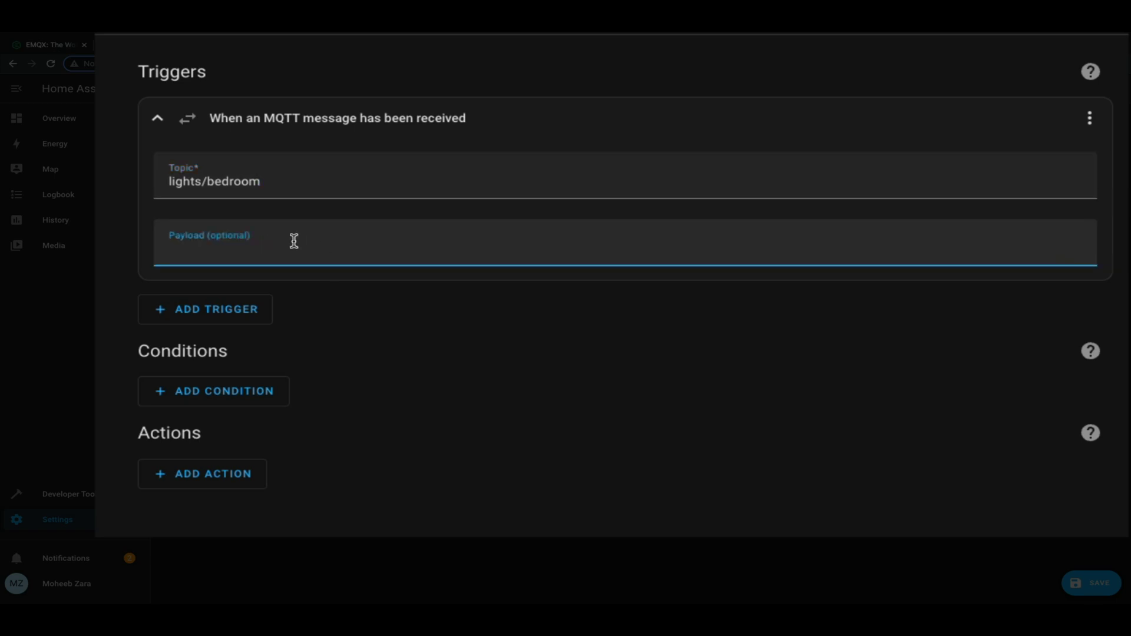
{"action": "type", "text": "on"}
{"action": "left_click", "coordinate": [487, 406]}
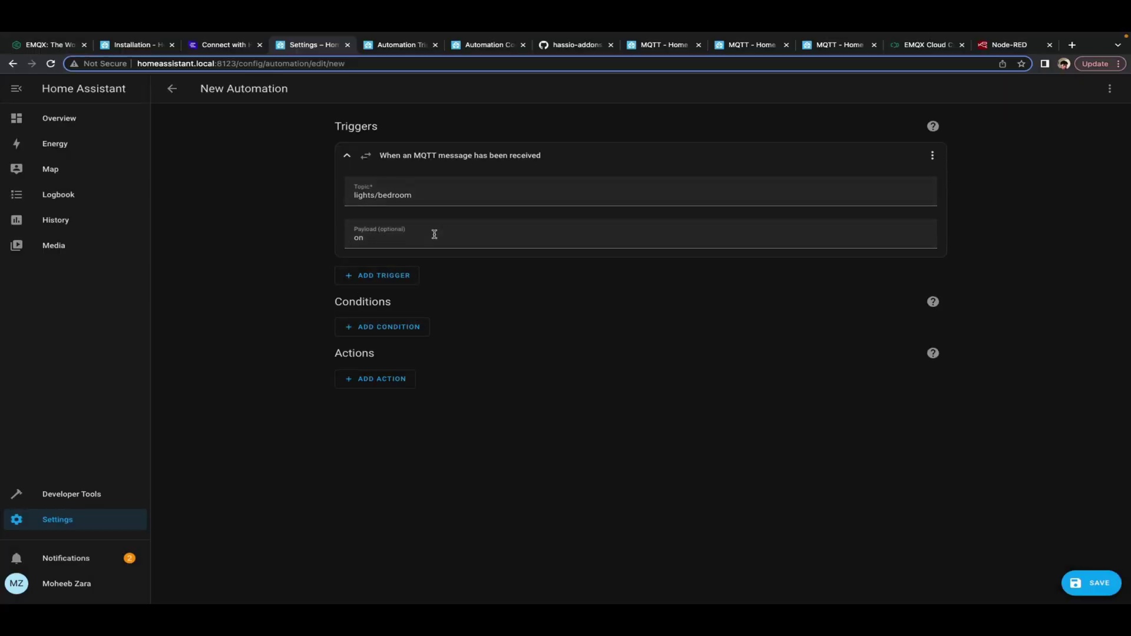
Add a Light: Turn on service action targeting the Bedroom area
{"action": "left_click", "coordinate": [386, 380]}
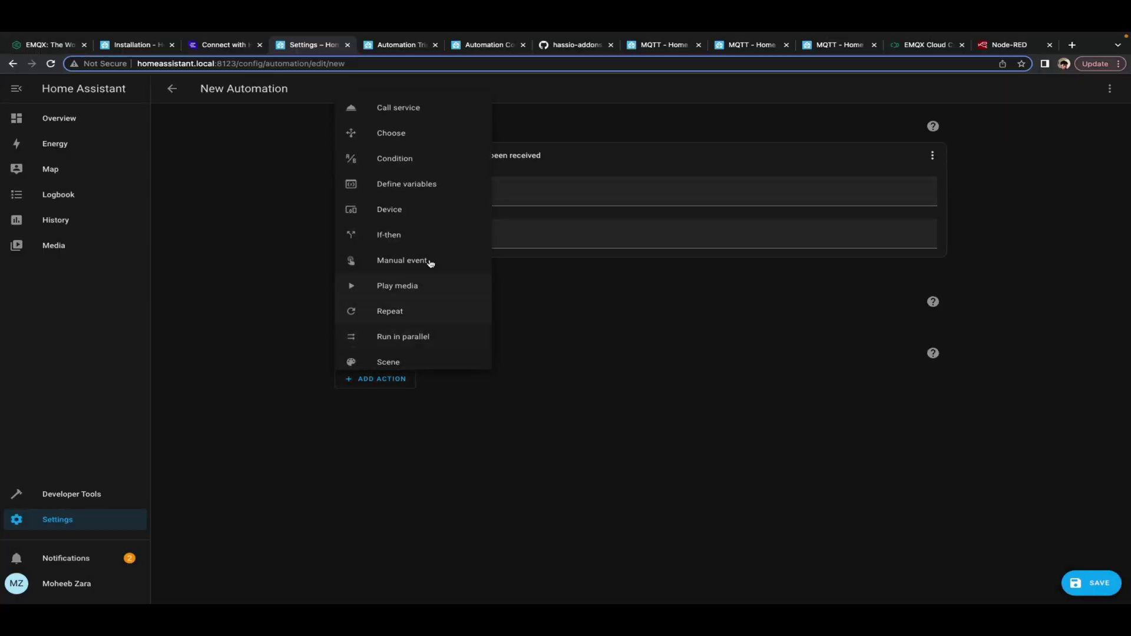
{"action": "left_click", "coordinate": [413, 108]}
{"action": "left_click", "coordinate": [417, 420]}
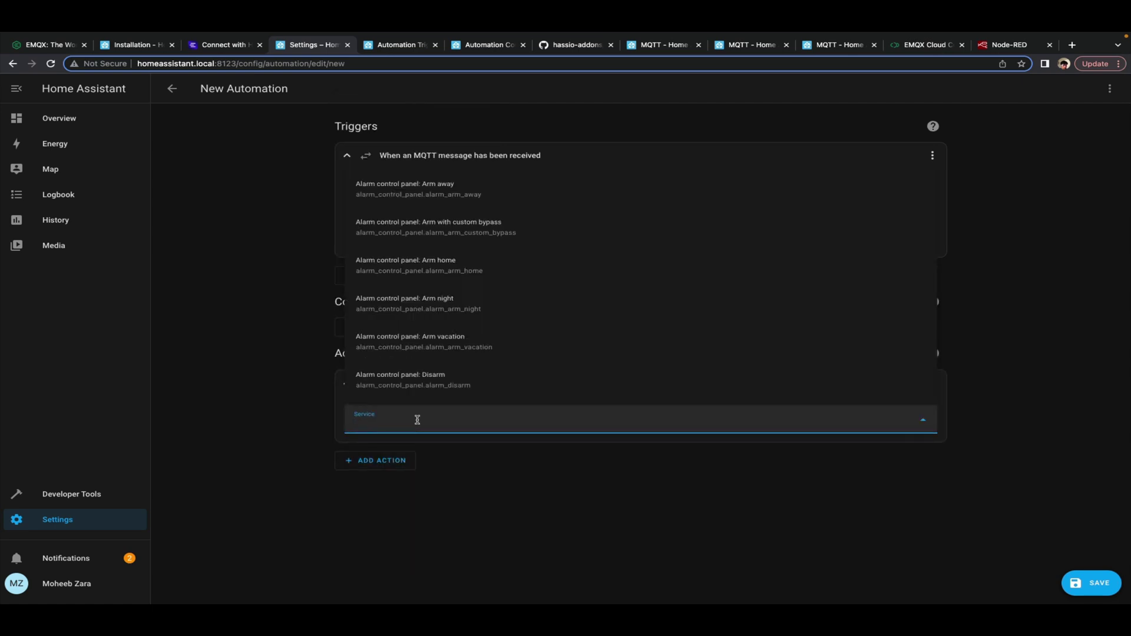
{"action": "type", "text": "li"}
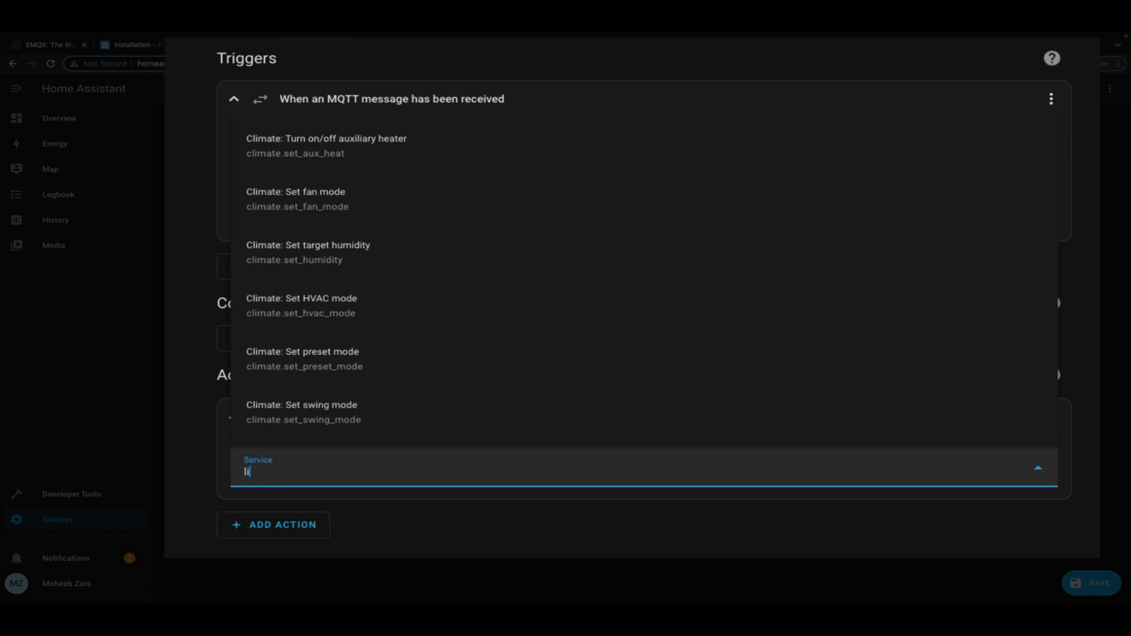
{"action": "type", "text": "g"}
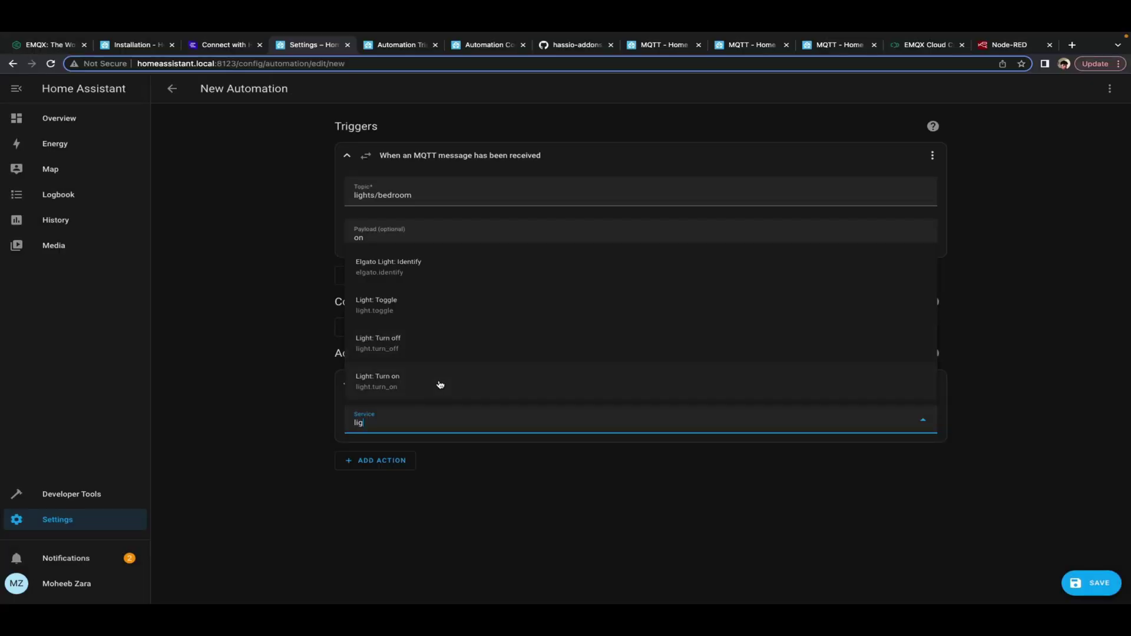
{"action": "left_click", "coordinate": [439, 385]}
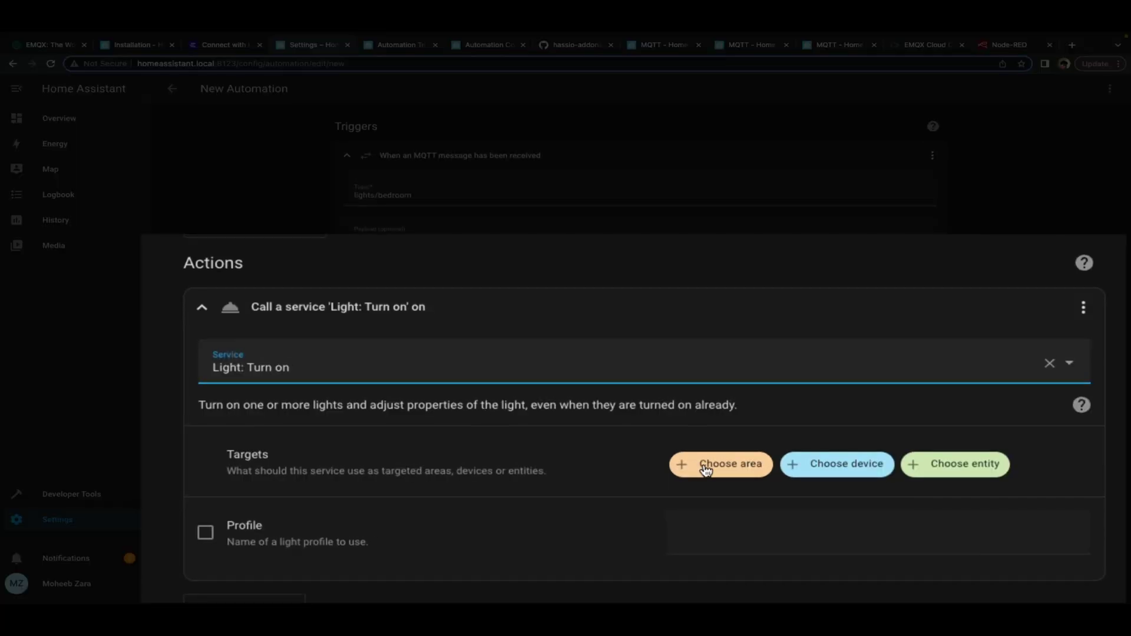
{"action": "left_click", "coordinate": [692, 487]}
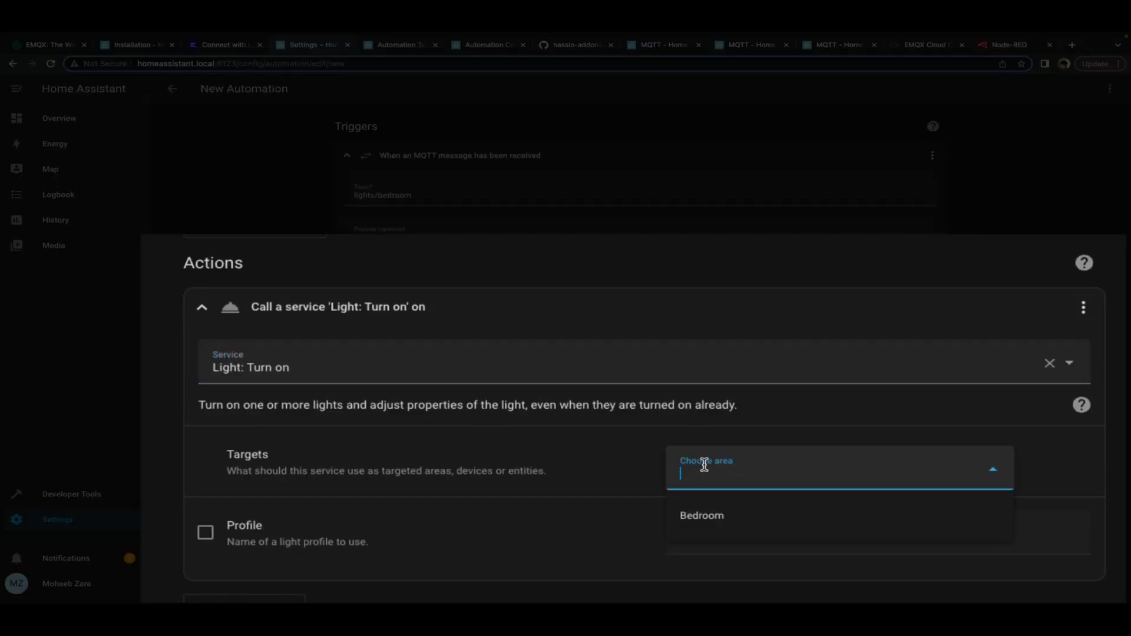
{"action": "left_click", "coordinate": [714, 520]}
Set the light colour to green and brightness to 100%
{"action": "scroll", "coordinate": [582, 517], "scroll_direction": "down", "scroll_amount": 3}
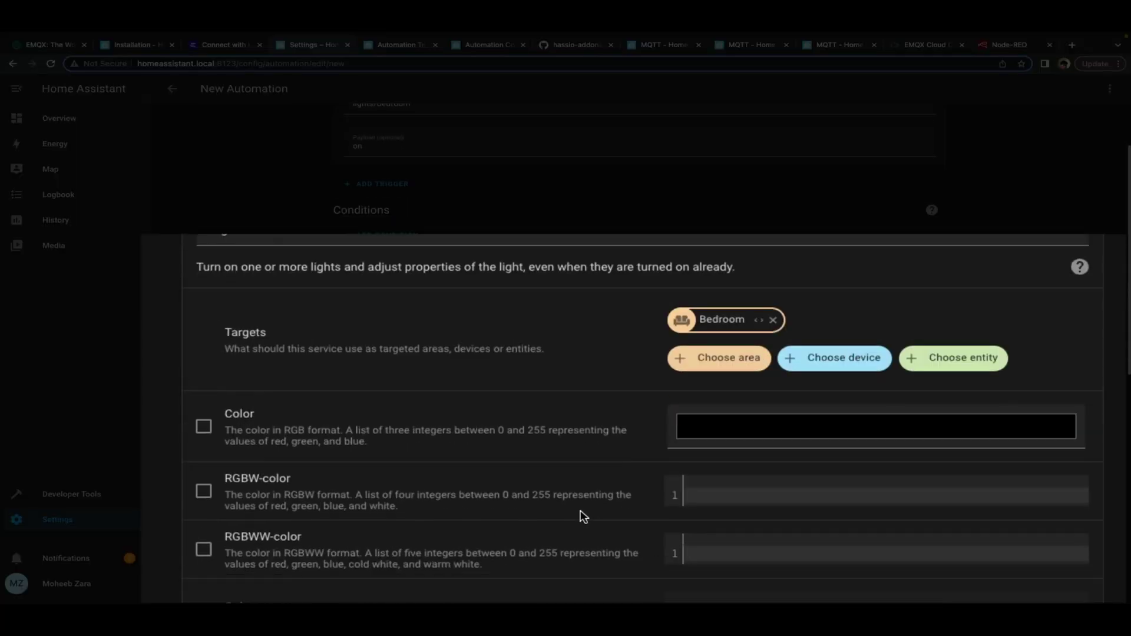
{"action": "scroll", "coordinate": [597, 523], "scroll_direction": "down", "scroll_amount": 1}
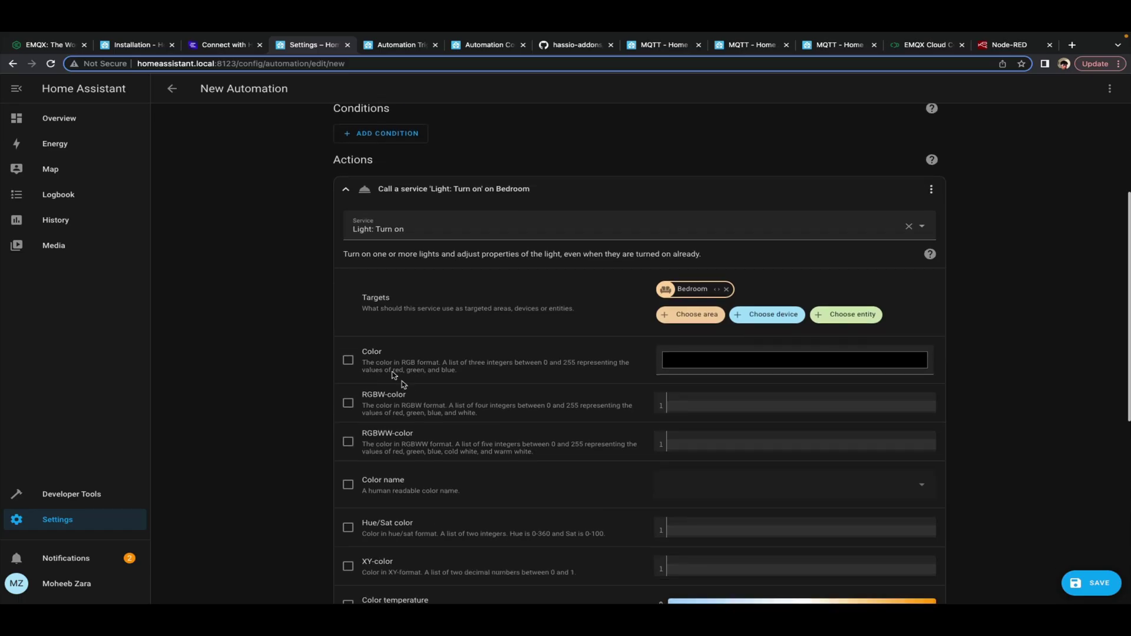
{"action": "left_click", "coordinate": [346, 364]}
{"action": "left_click", "coordinate": [813, 369]}
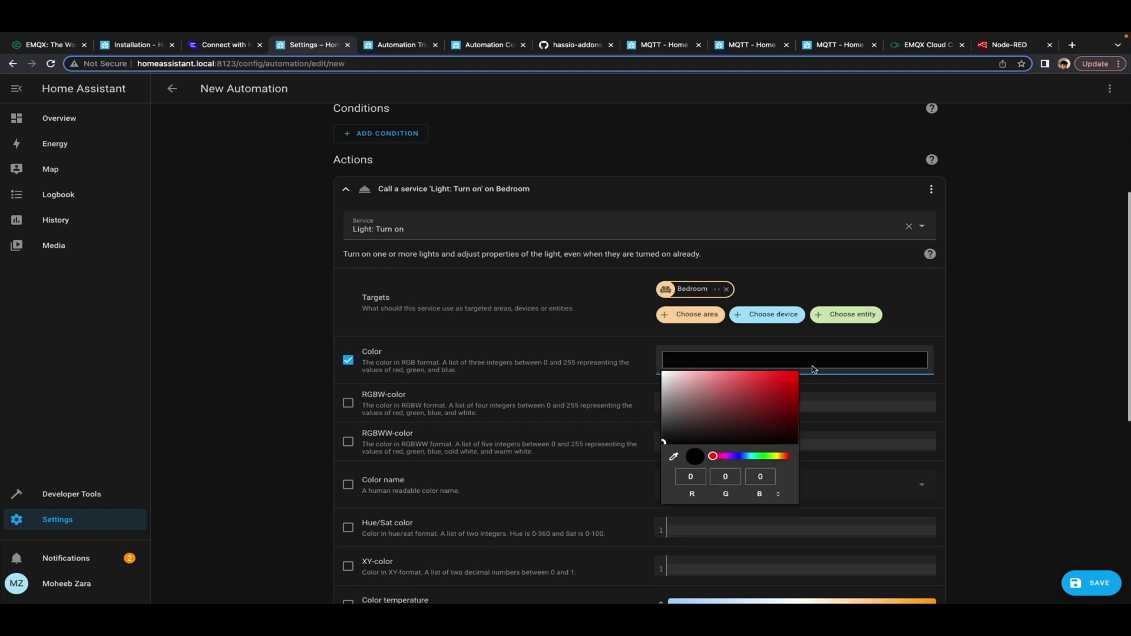
{"action": "left_click", "coordinate": [764, 460]}
{"action": "left_click", "coordinate": [796, 373]}
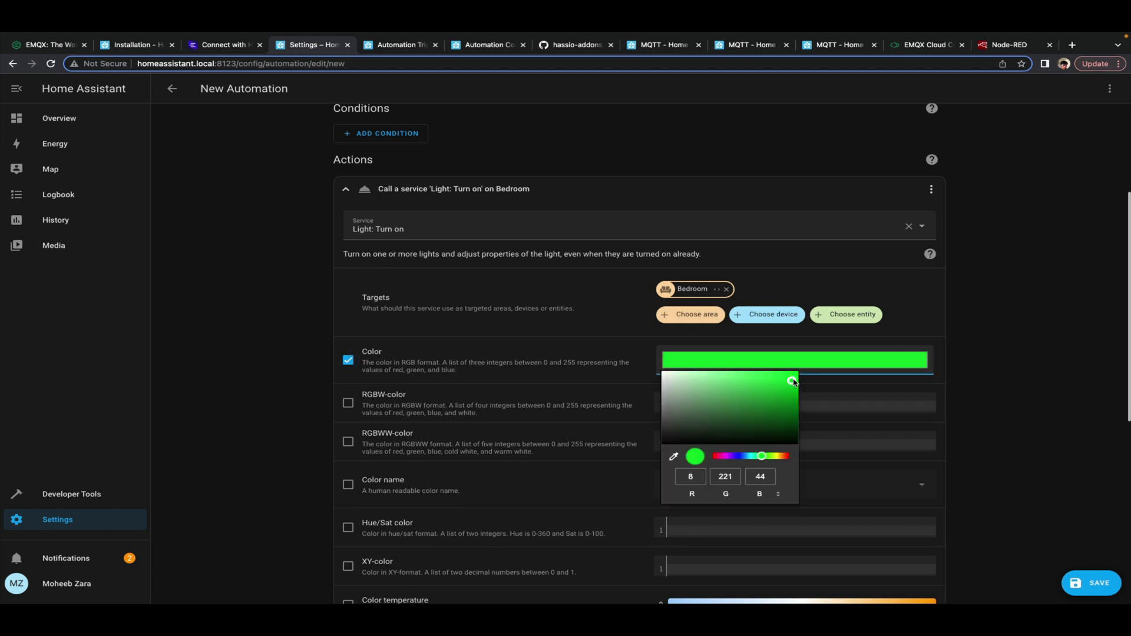
{"action": "left_click", "coordinate": [311, 436]}
{"action": "scroll", "coordinate": [311, 436], "scroll_direction": "down", "scroll_amount": 5}
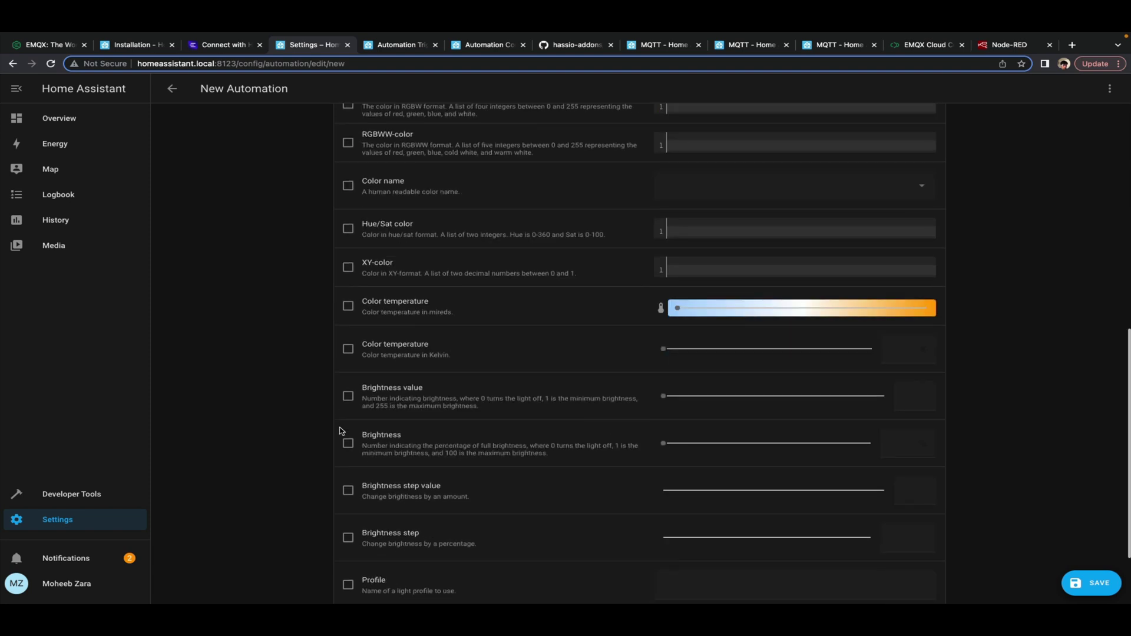
{"action": "left_click", "coordinate": [348, 443]}
{"action": "left_click_drag", "start_coordinate": [663, 443], "coordinate": [884, 445]}
{"action": "scroll", "coordinate": [812, 532], "scroll_direction": "down", "scroll_amount": 2}
Save the automation as 'turn lights on to green'
{"action": "left_click", "coordinate": [1102, 586]}
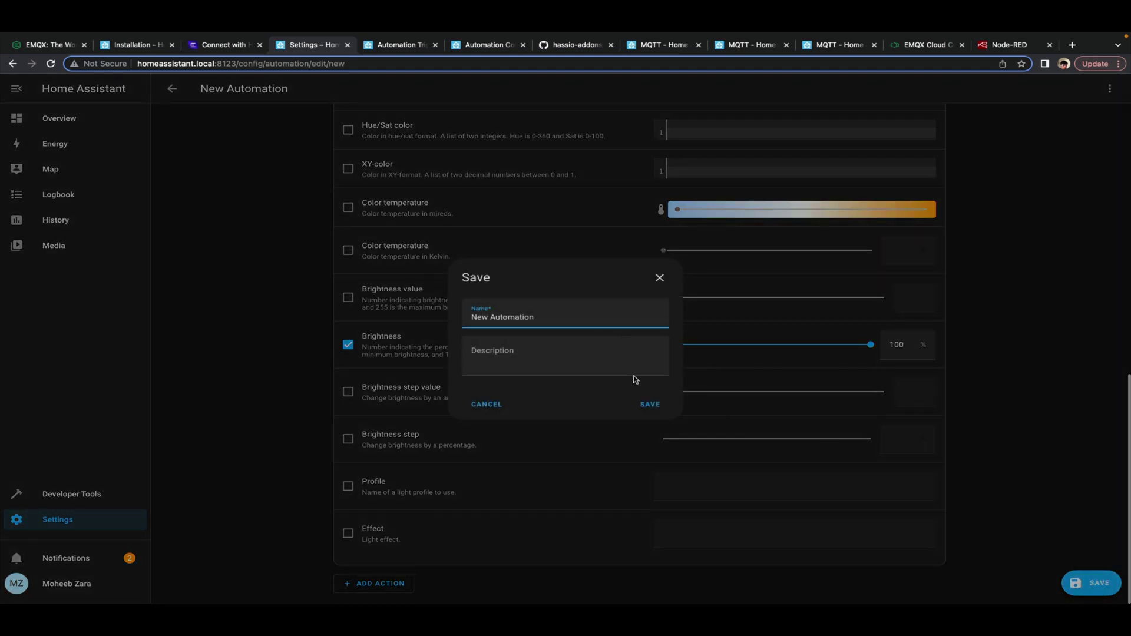
{"action": "left_click_drag", "start_coordinate": [577, 313], "coordinate": [334, 316]}
{"action": "type", "text": "turn lights on to green"}
Confirm the automation save, then change the MQTTX topic to lights/bedroom
{"action": "left_click", "coordinate": [650, 404]}
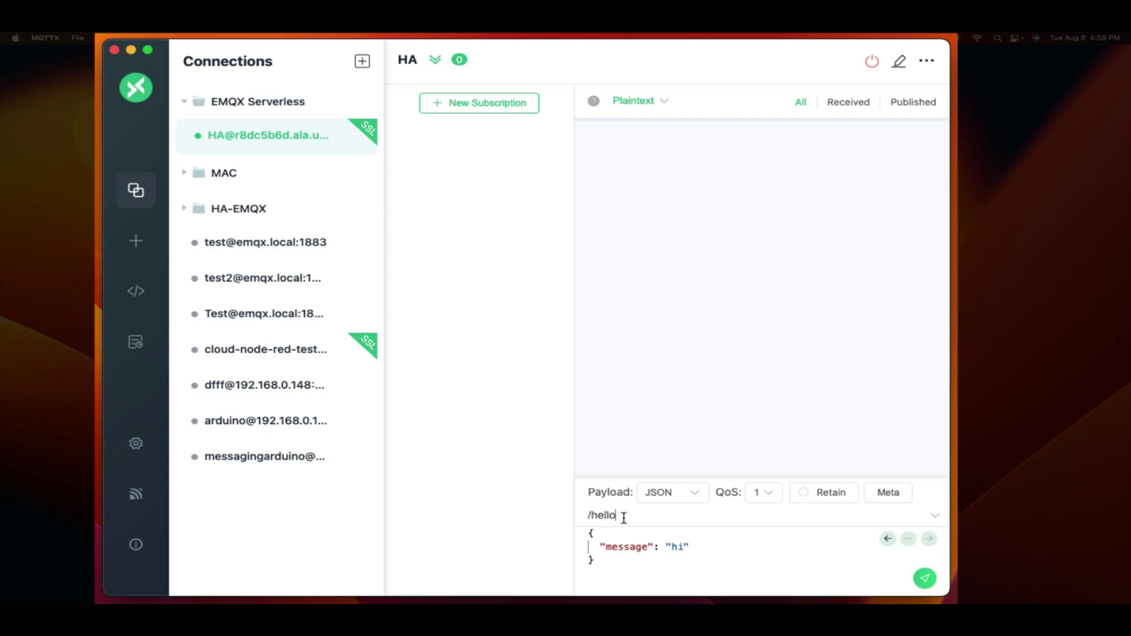
{"action": "left_click_drag", "start_coordinate": [616, 515], "coordinate": [558, 521]}
{"action": "type", "text": "lights/bedroom"}
Replace the JSON payload with plaintext 'on' and publish it
{"action": "left_click_drag", "start_coordinate": [649, 562], "coordinate": [576, 535]}
{"action": "left_click", "coordinate": [675, 495]}
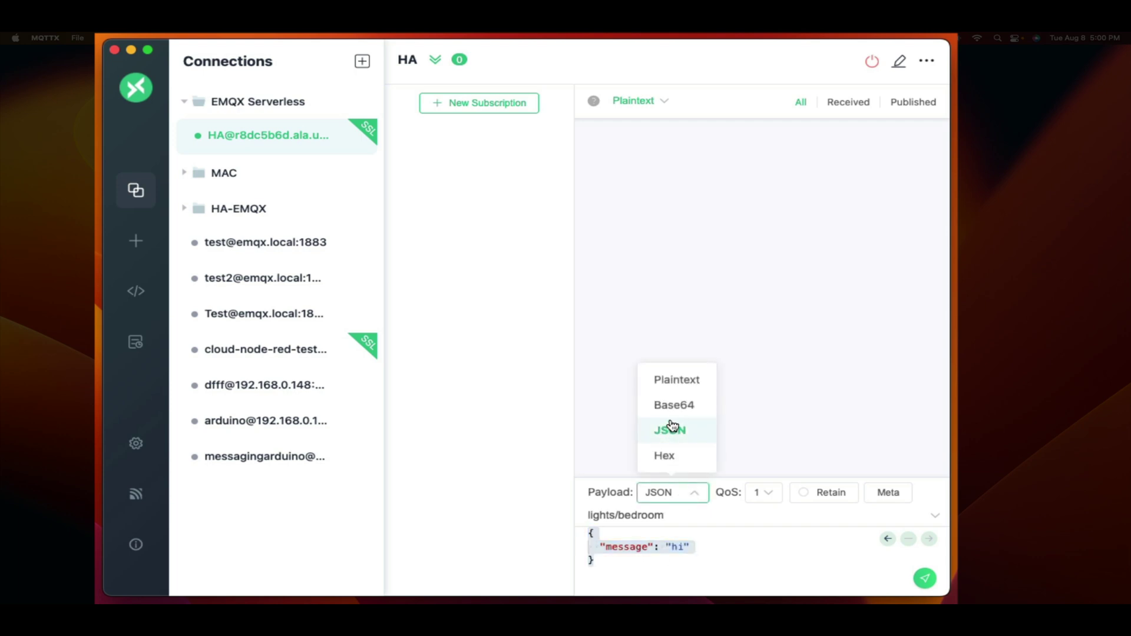
{"action": "left_click", "coordinate": [678, 380]}
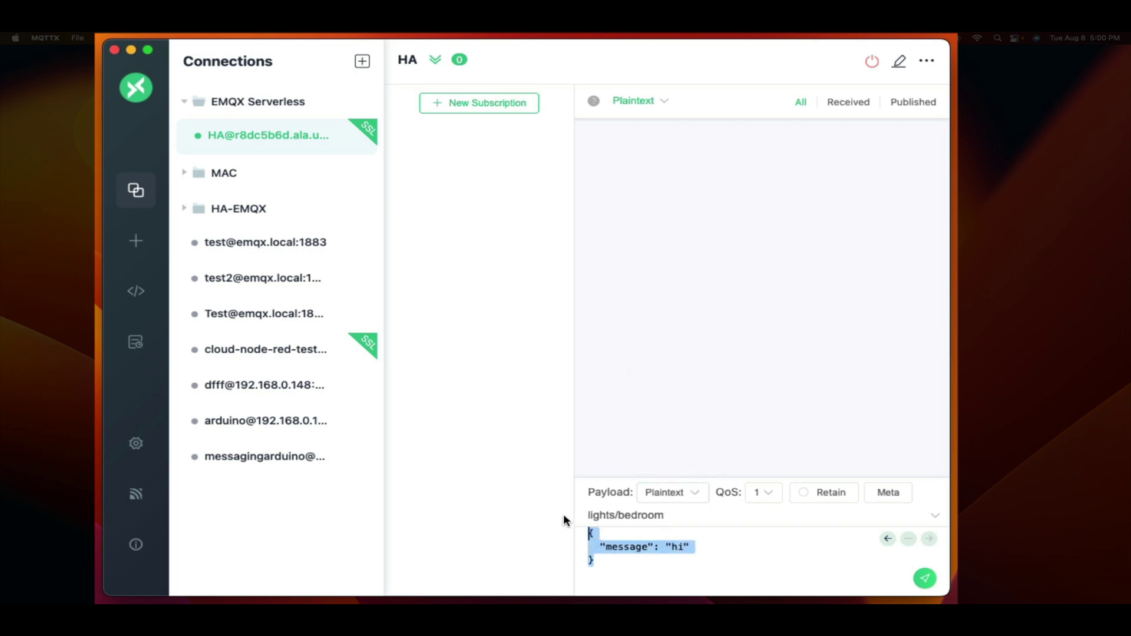
{"action": "type", "text": "on"}
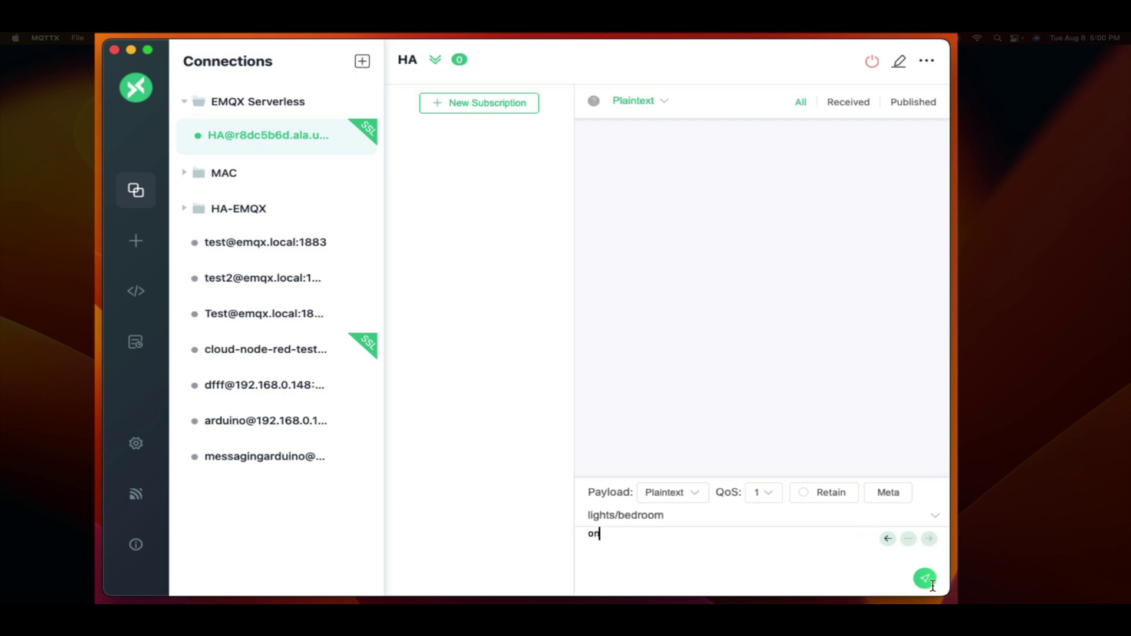
{"action": "left_click", "coordinate": [925, 579]}
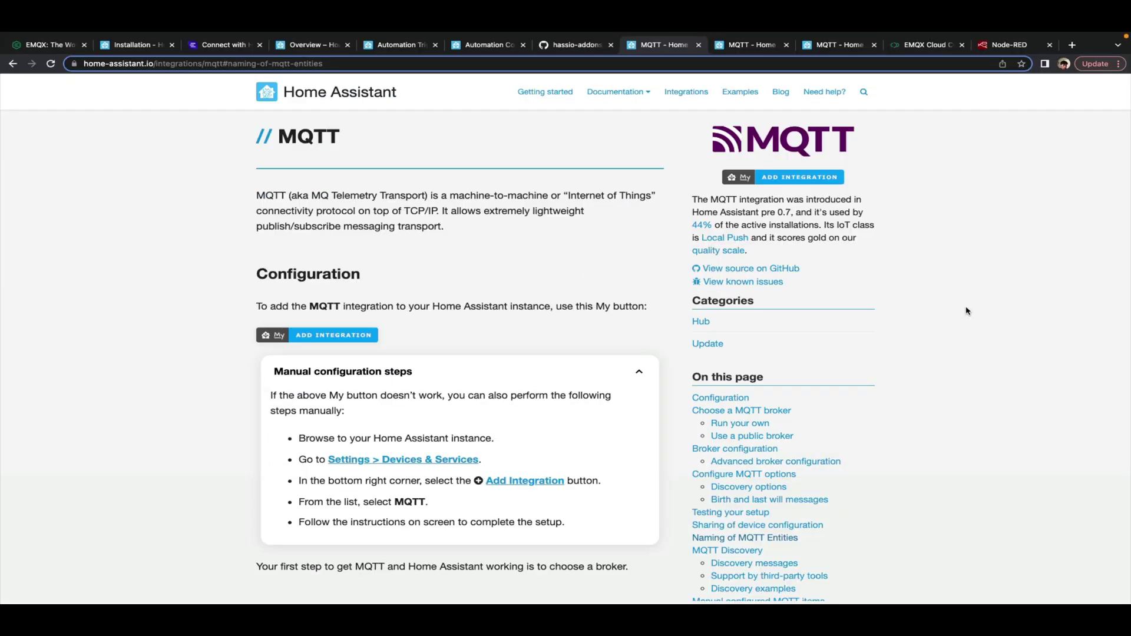
Scroll through the MQTT integration docs' Configuration section
{"action": "scroll", "coordinate": [853, 277], "scroll_direction": "down", "scroll_amount": 2}
{"action": "scroll", "coordinate": [854, 275], "scroll_direction": "up", "scroll_amount": 2}
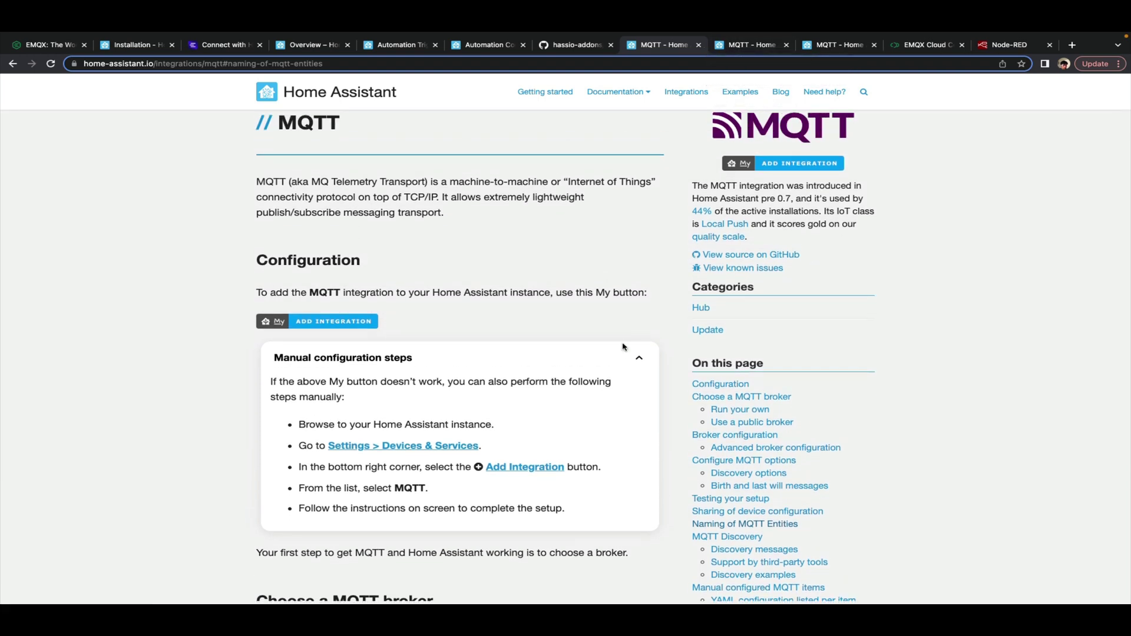
Change the MQTTX publish topic to homeassistant/sensor/emqxgroup/config
{"action": "key", "text": "ctrl+Left"}
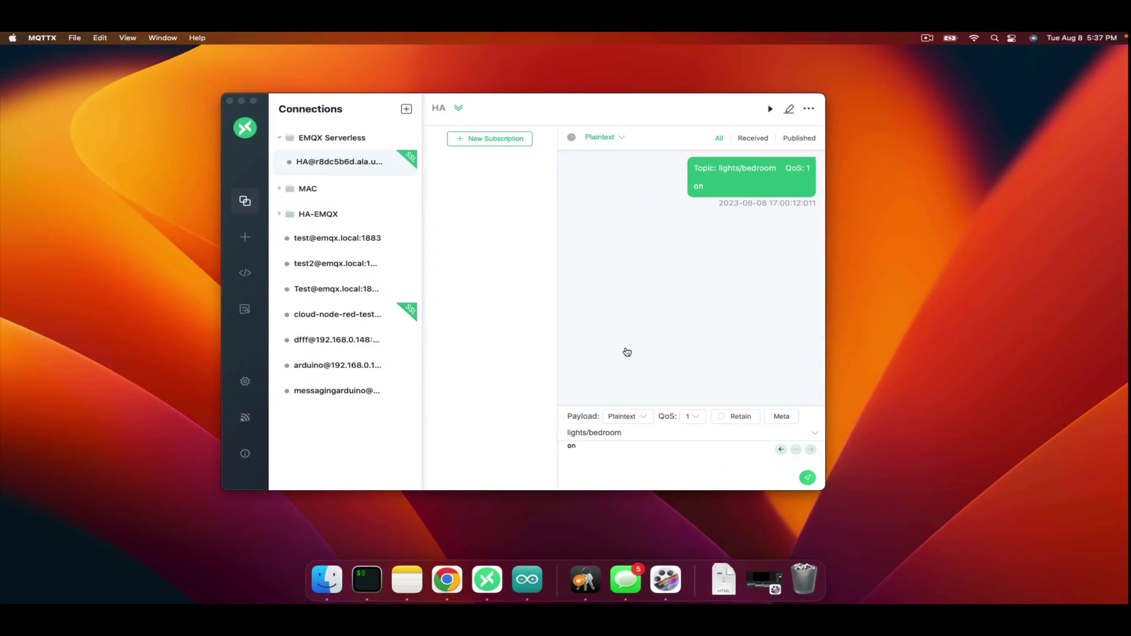
{"action": "left_click_drag", "start_coordinate": [639, 434], "coordinate": [544, 436]}
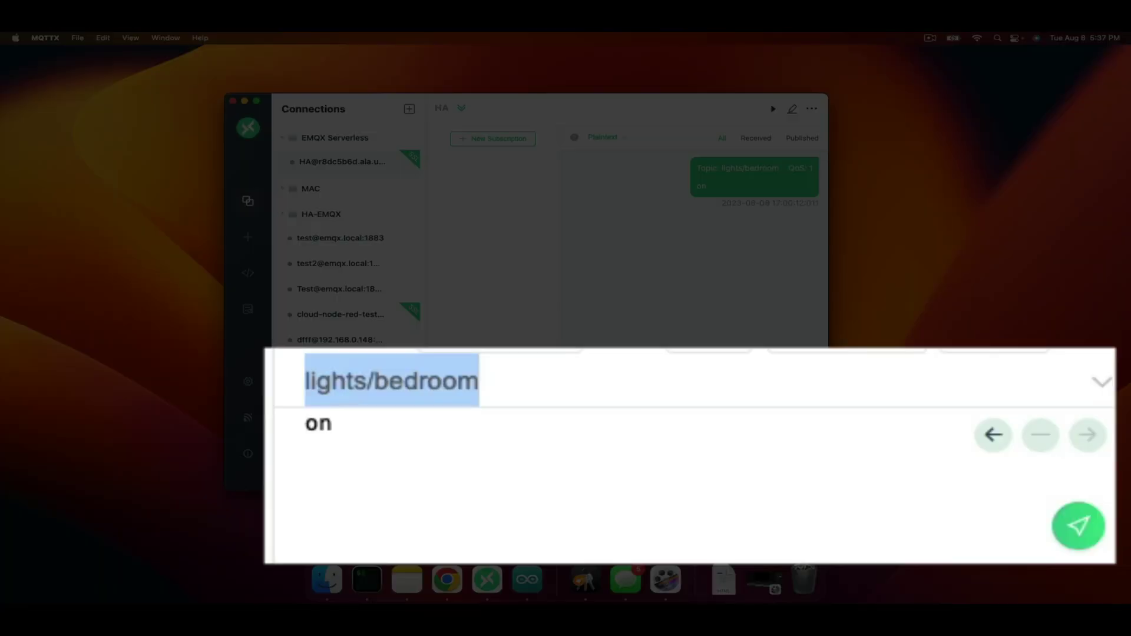
{"action": "type", "text": "home"}
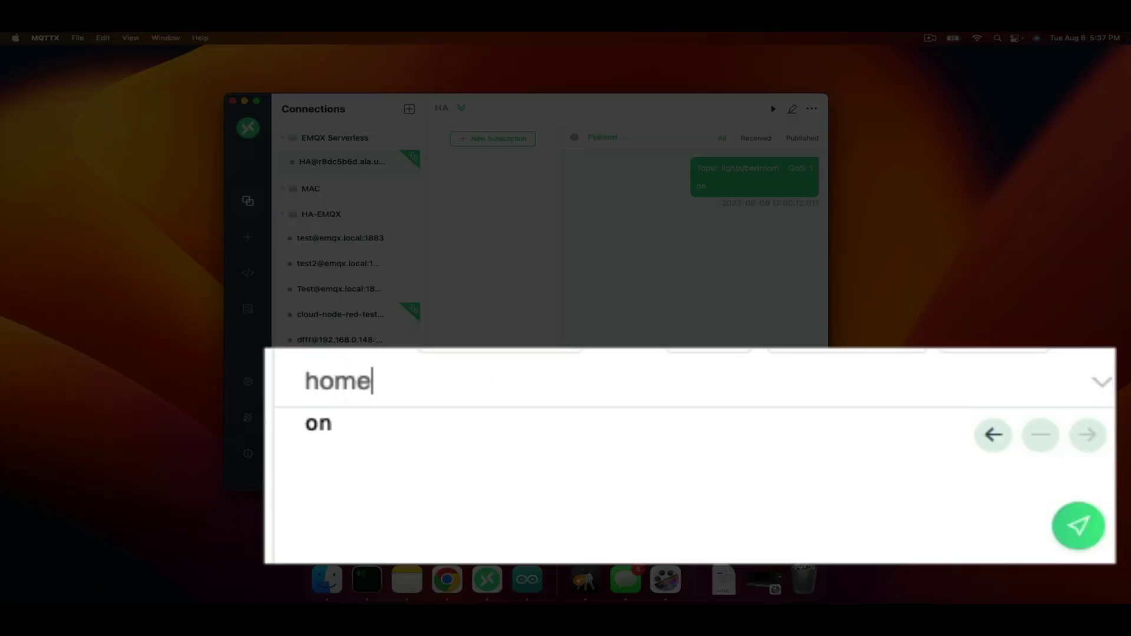
{"action": "type", "text": "assis"}
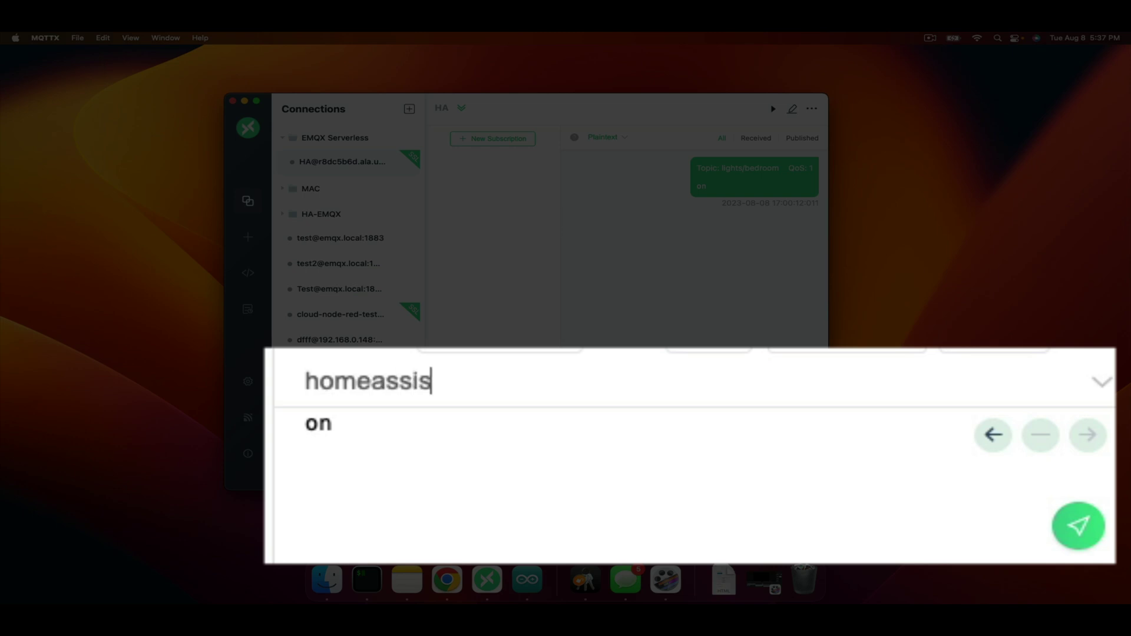
{"action": "type", "text": "tant"}
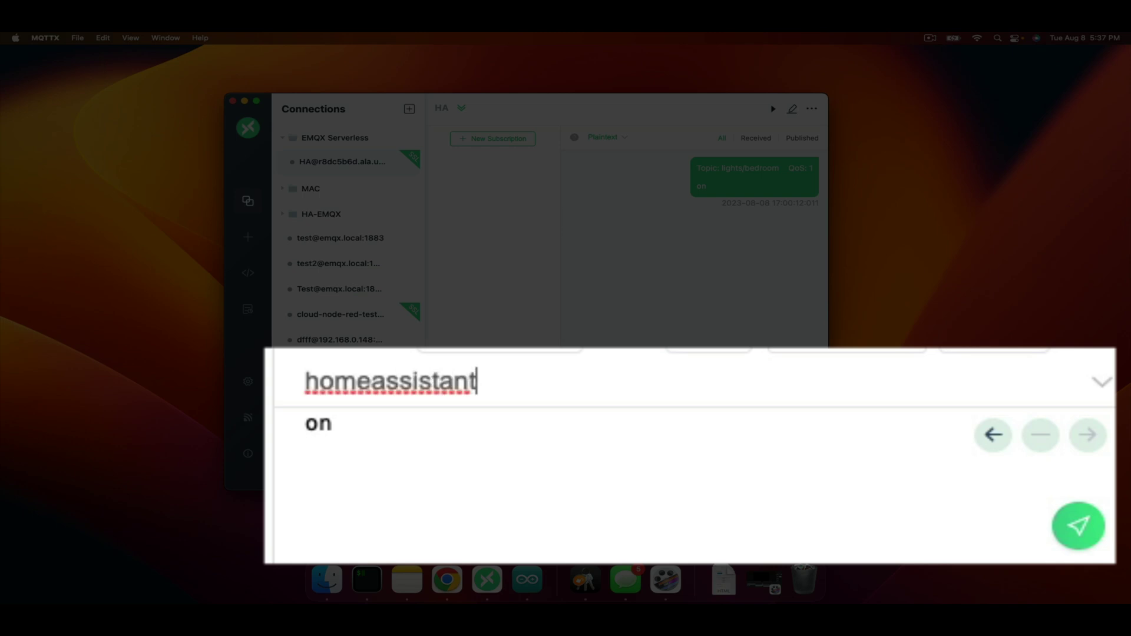
{"action": "type", "text": "/senso"}
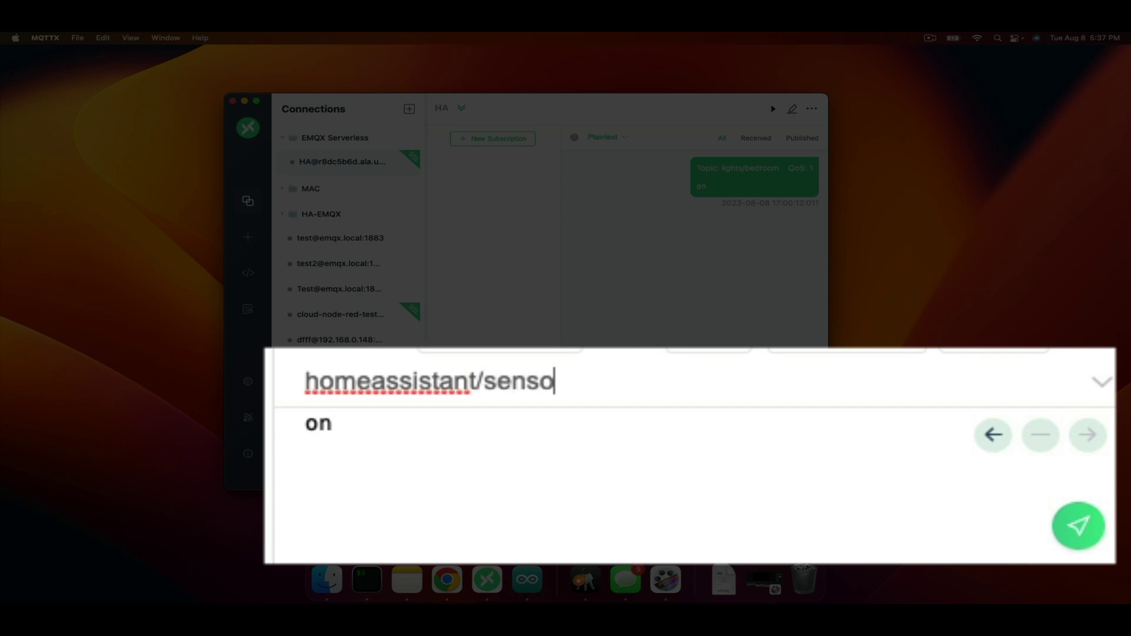
{"action": "type", "text": "r/emqxgroup"}
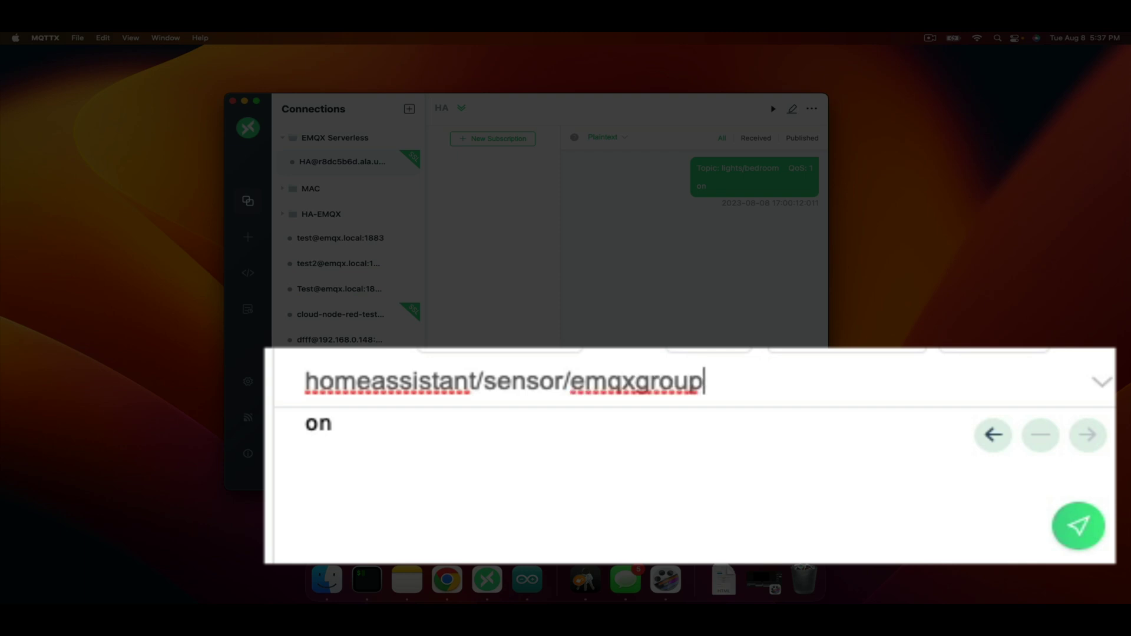
{"action": "type", "text": "/config"}
{"action": "key", "text": "Tab"}
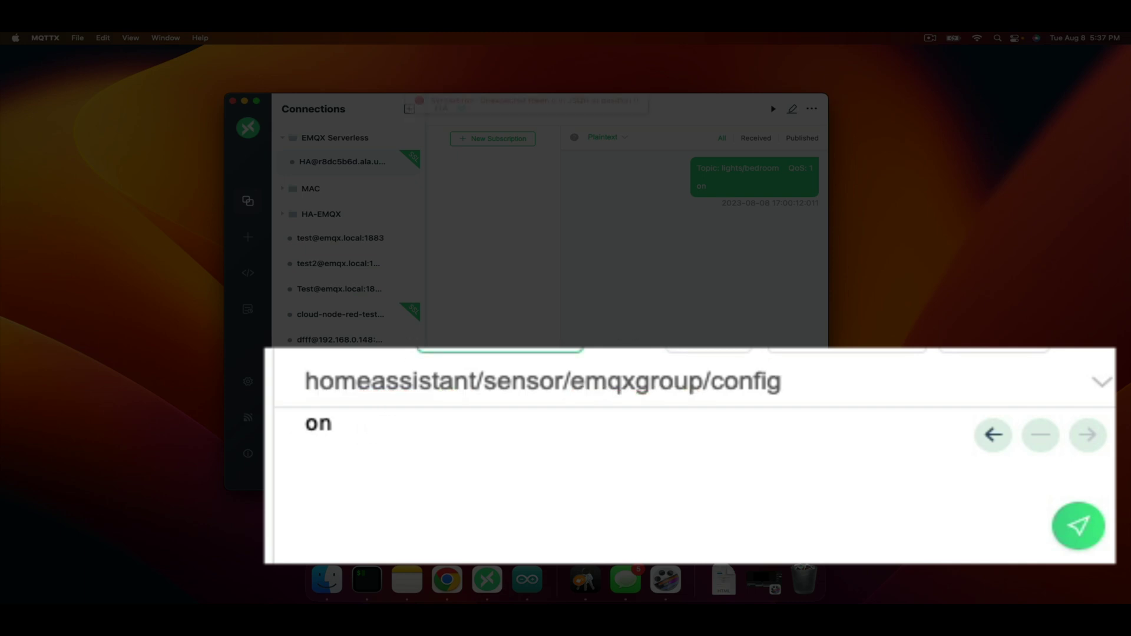
Replace the payload with a JSON object starting "name": "test_sensor" and a "value_template" key
{"action": "left_click_drag", "start_coordinate": [442, 434], "coordinate": [306, 424]}
{"action": "key", "text": "BackSpace"}
{"action": "type", "text": "{"}
{"action": "key", "text": "Return"}
{"action": "type", "text": "\"na"}
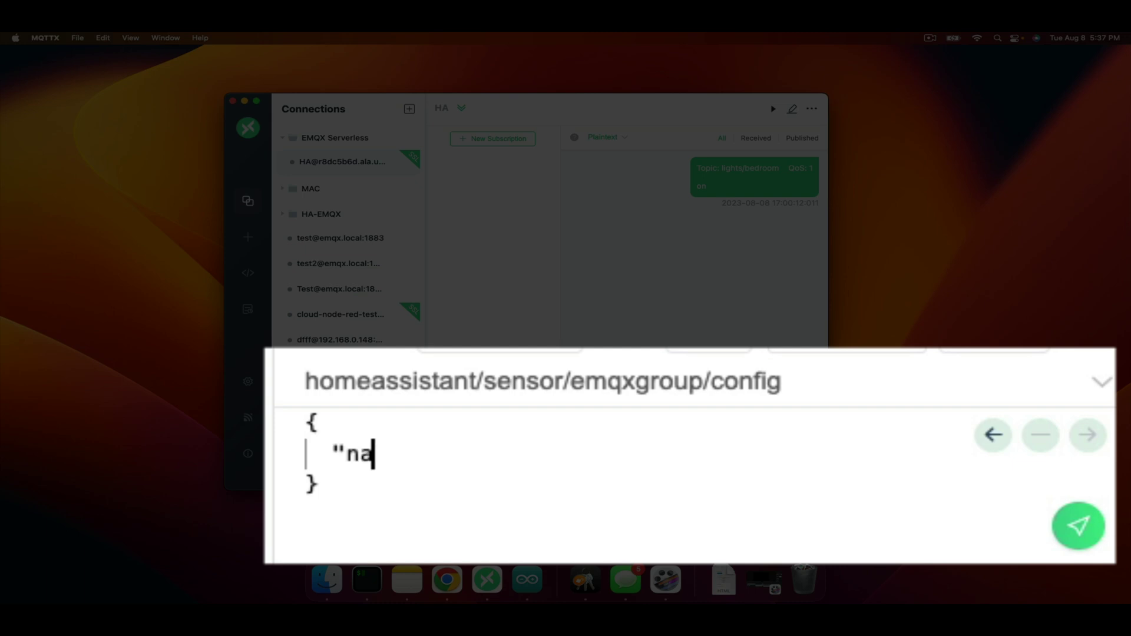
{"action": "type", "text": "me\": \""}
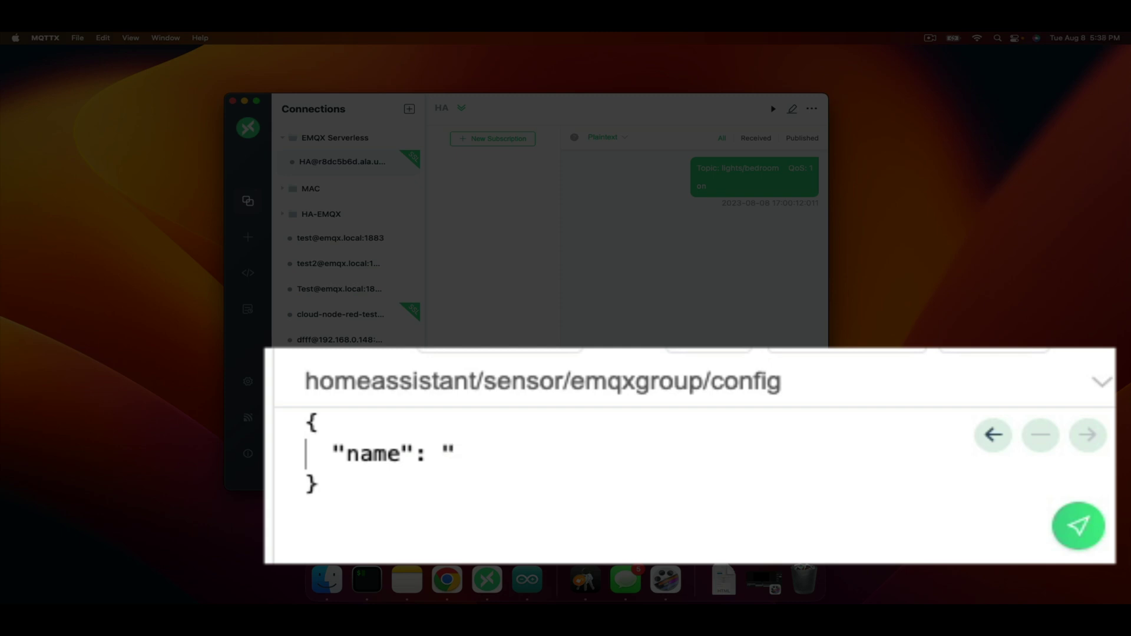
{"action": "type", "text": "test_sensor"}
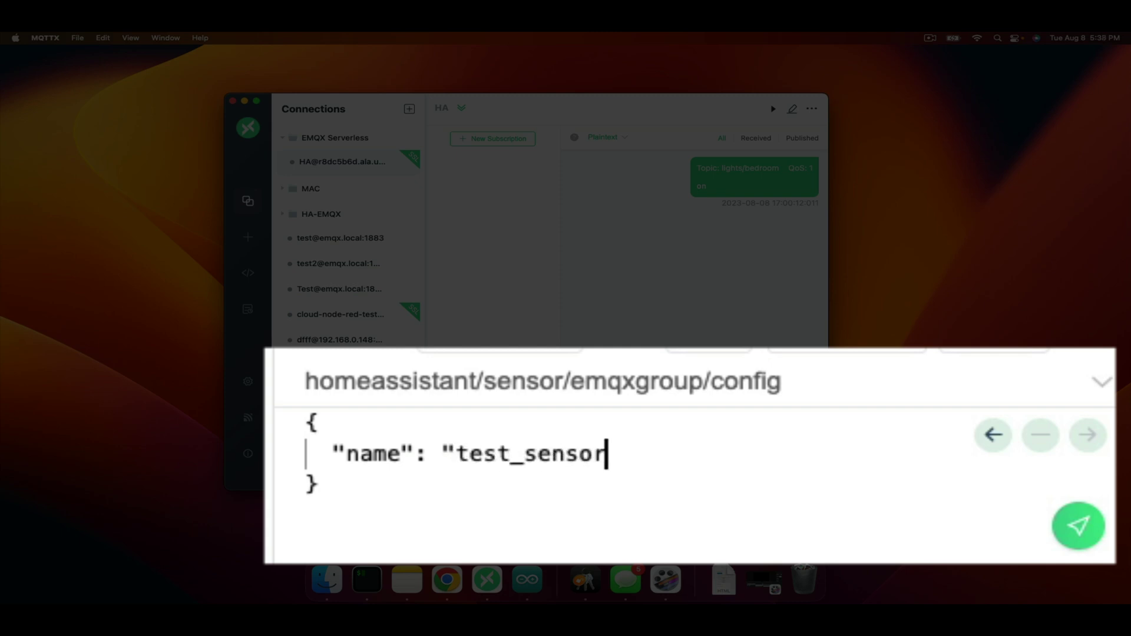
{"action": "type", "text": "\","}
{"action": "key", "text": "Return"}
{"action": "type", "text": "\"value"}
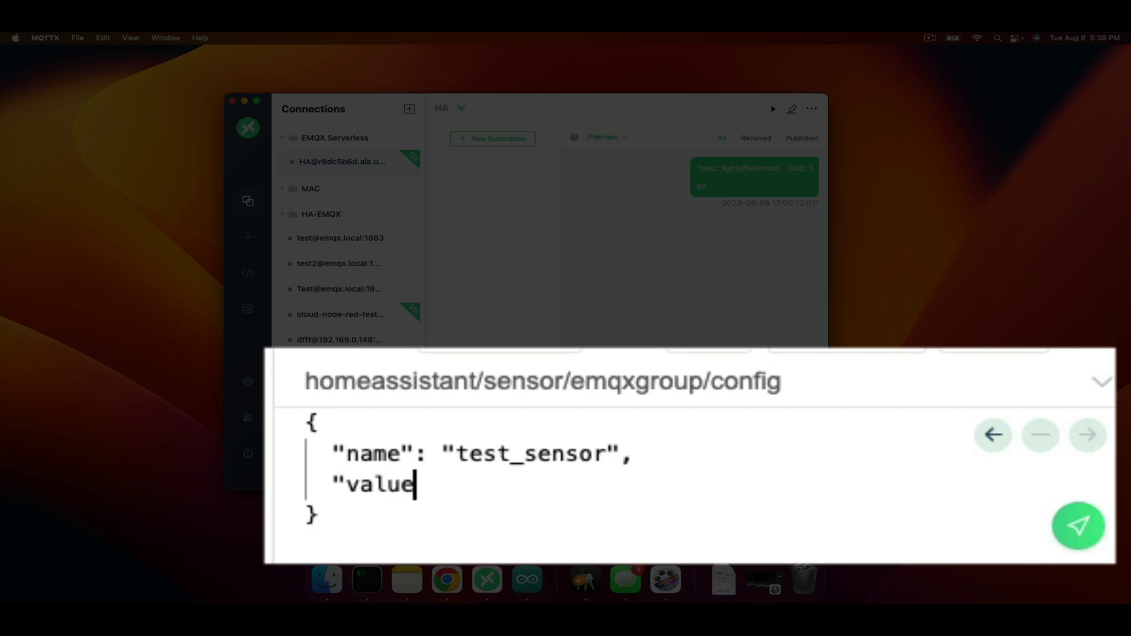
{"action": "type", "text": "_template"}
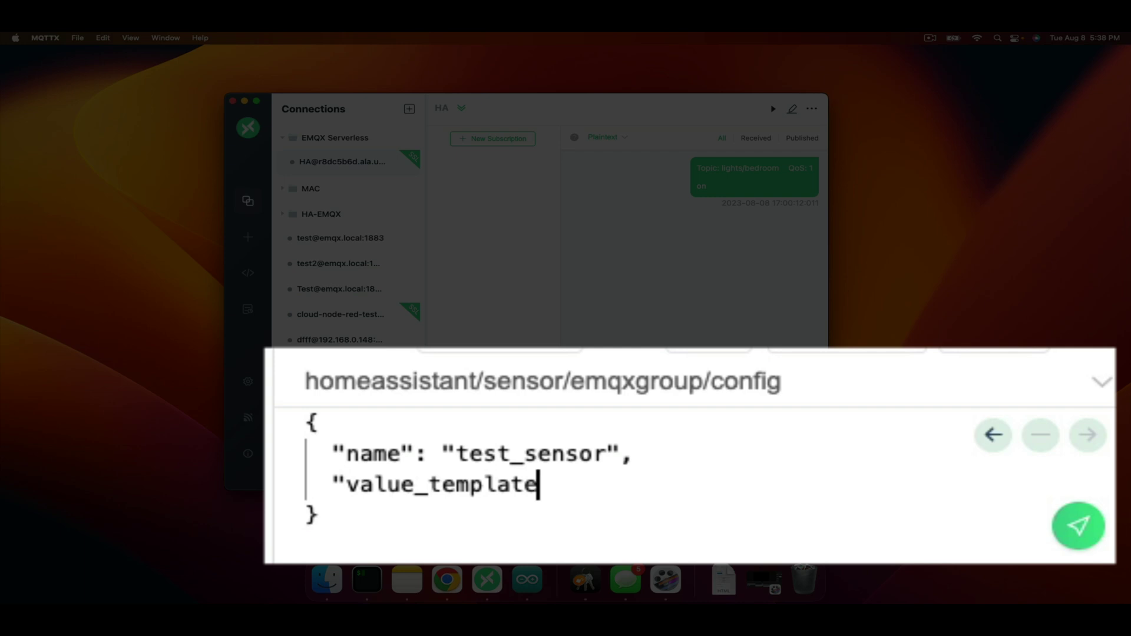
{"action": "type", "text": "\""}
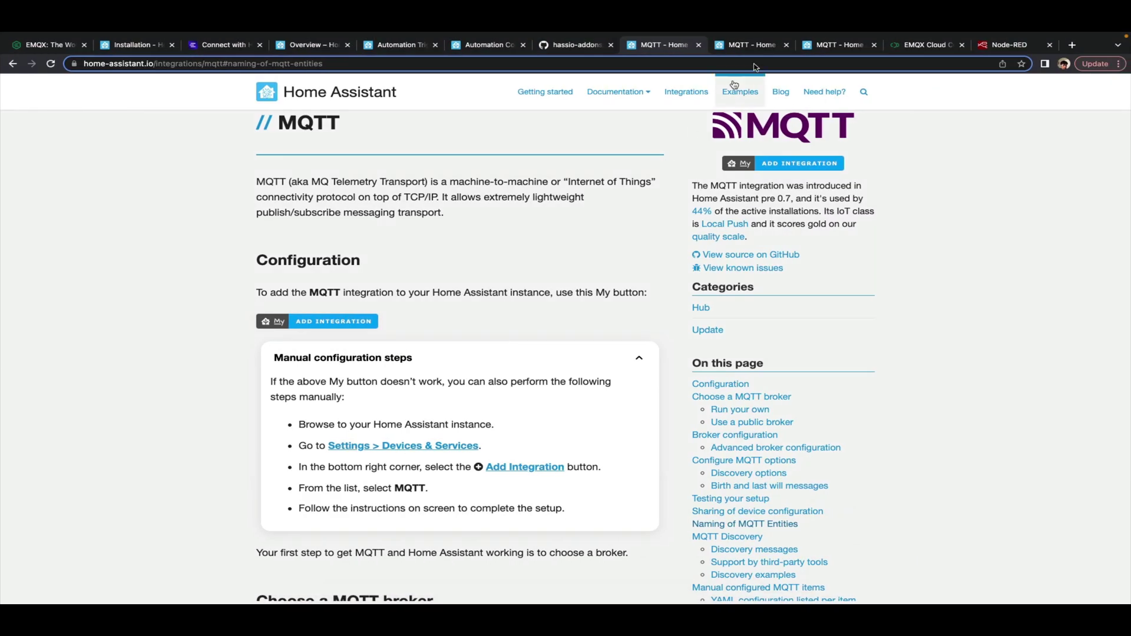
Scroll the MQTT docs to the Sensors example and mark its value_json.temperature template
{"action": "left_click", "coordinate": [826, 47]}
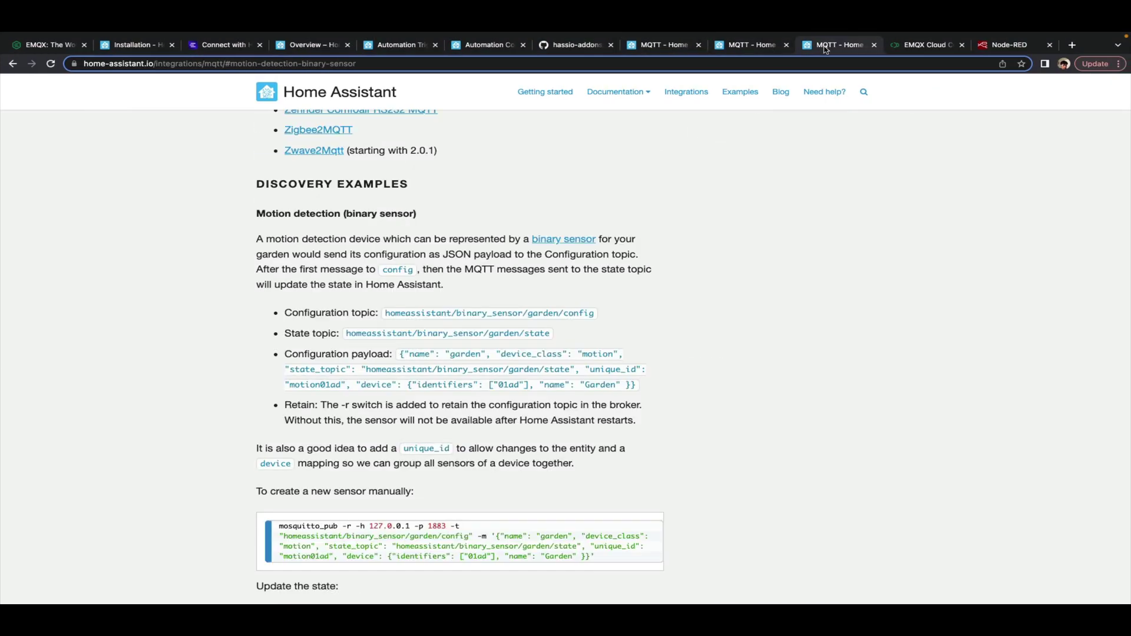
{"action": "scroll", "coordinate": [657, 353], "scroll_direction": "down", "scroll_amount": 10}
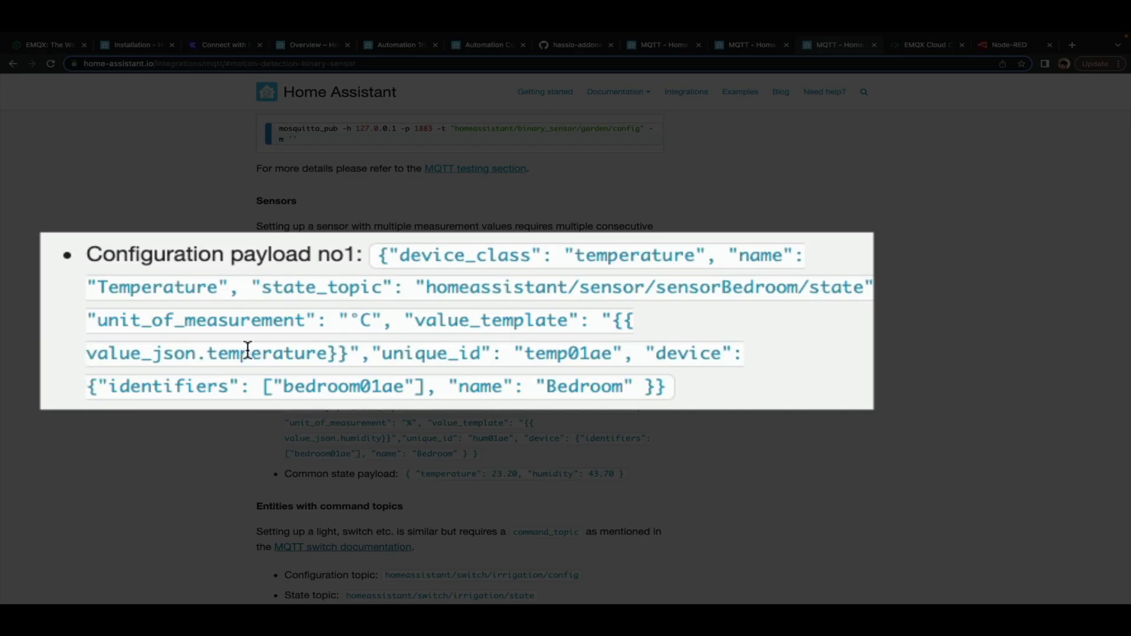
{"action": "left_click_drag", "start_coordinate": [81, 351], "coordinate": [395, 339]}
{"action": "left_click", "coordinate": [211, 357]}
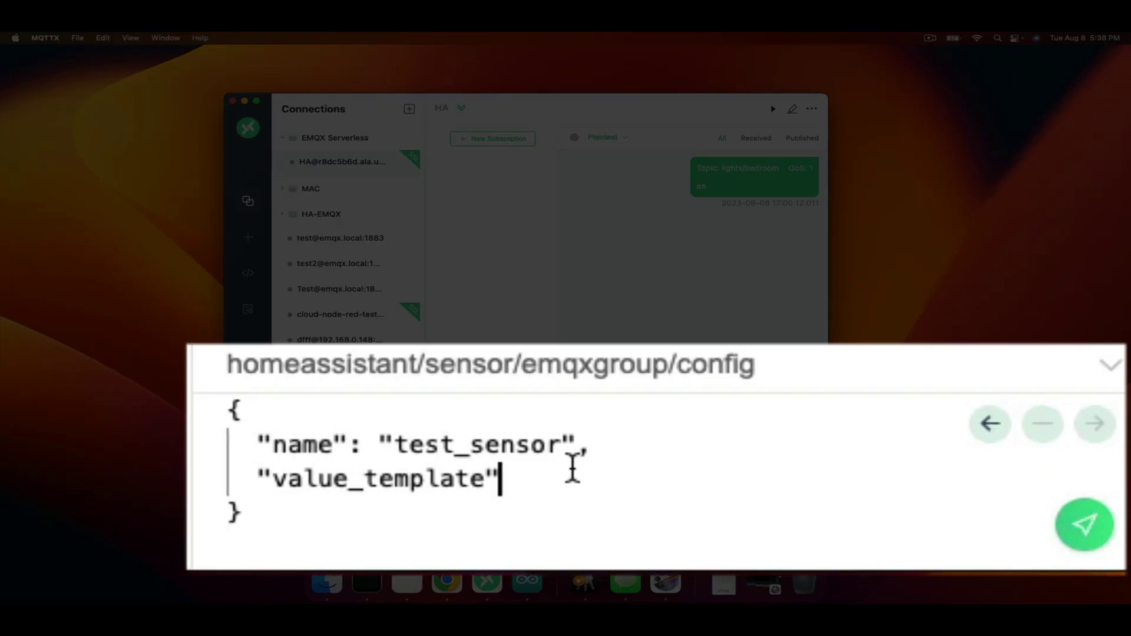
Set the value_template to "{{ value }}" in the payload
{"action": "type", "text": ": "}
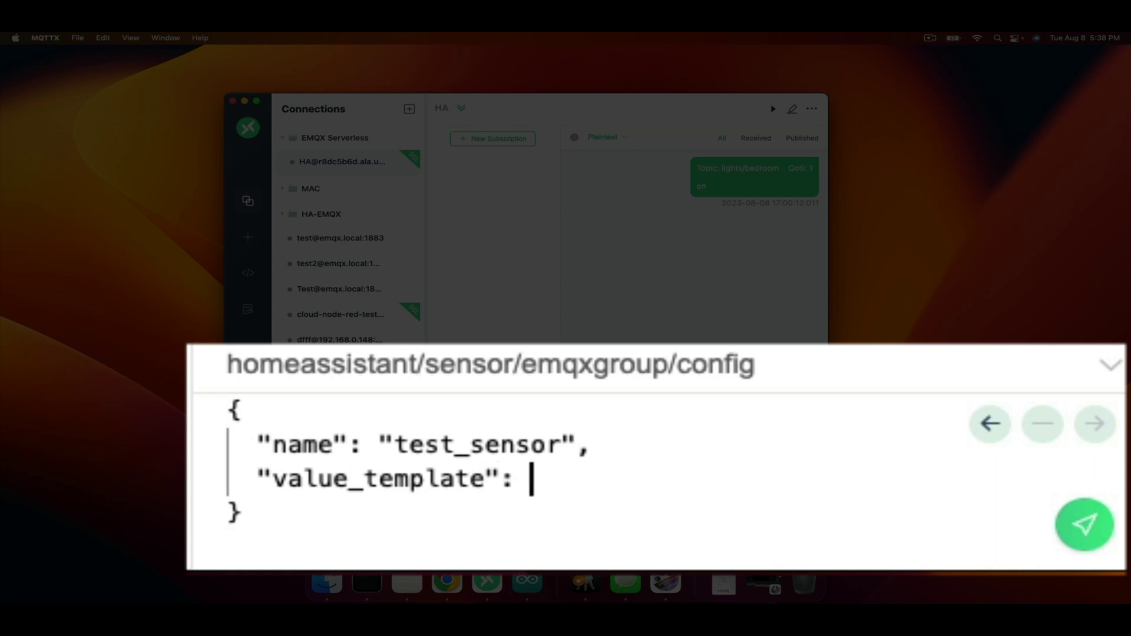
{"action": "type", "text": "\"{"}
{"action": "type", "text": "\""}
{"action": "key", "text": "Left"}
{"action": "type", "text": "{{ }}"}
{"action": "key", "text": "Left"}
{"action": "key", "text": "Left"}
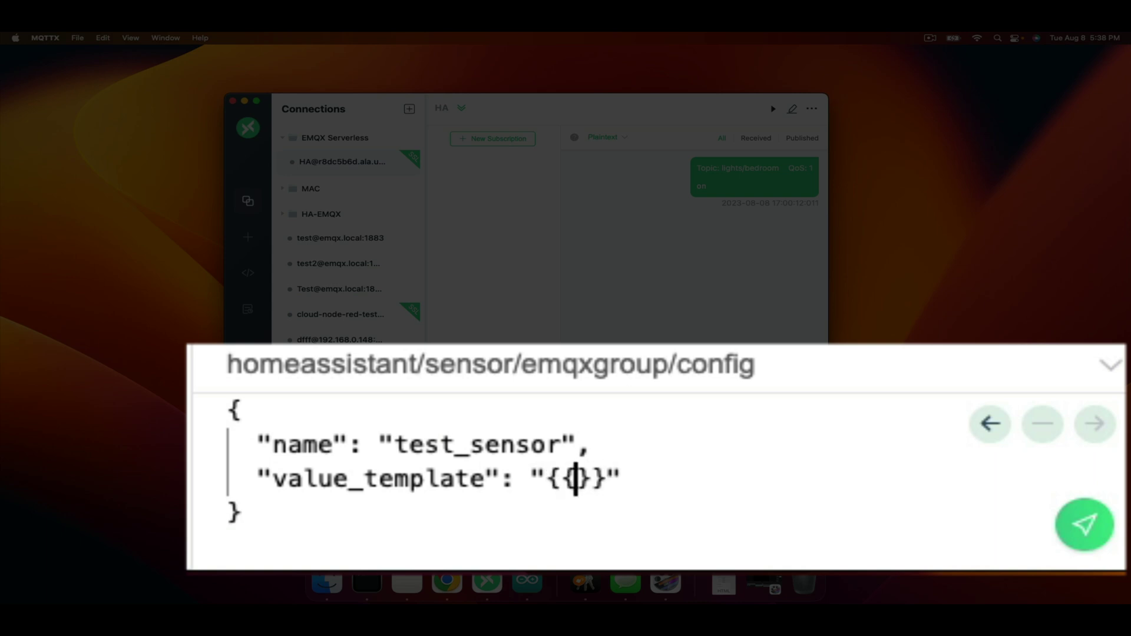
{"action": "type", "text": "value"}
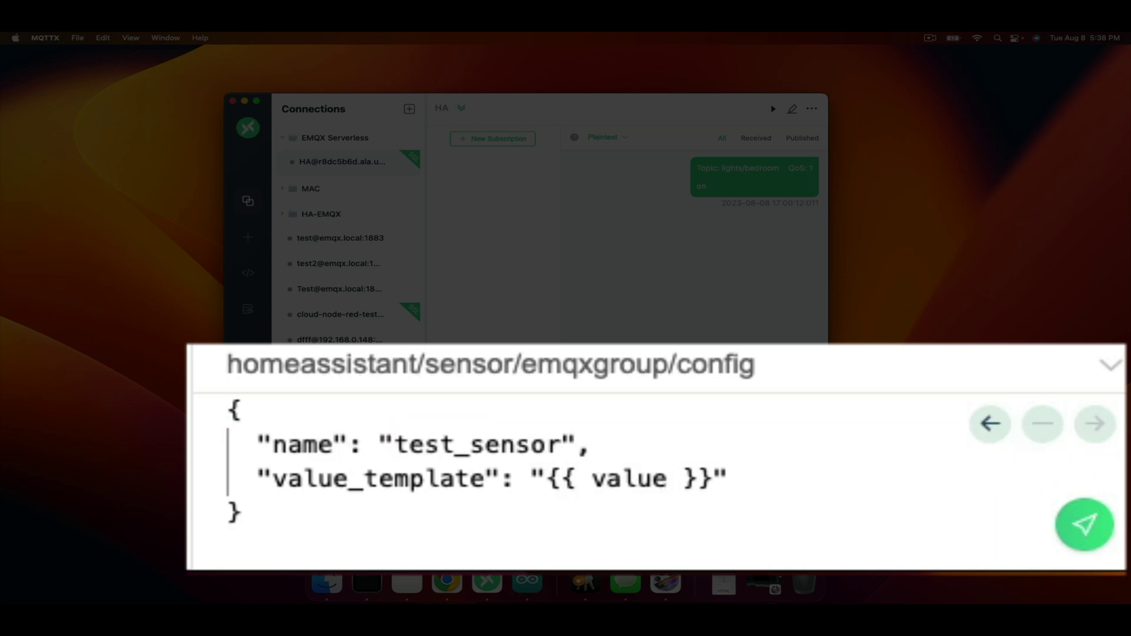
{"action": "key", "text": "Right"}
{"action": "key", "text": "Right"}
{"action": "key", "text": "Right"}
{"action": "key", "text": "Return"}
{"action": "key", "text": "BackSpace"}
{"action": "key", "text": "BackSpace"}
Add state_topic homeassistant/sensor/emqxtest/state and unique_id "emqxtest1" to the payload
{"action": "type", "text": ","}
{"action": "key", "text": "Return"}
{"action": "type", "text": "\"s"}
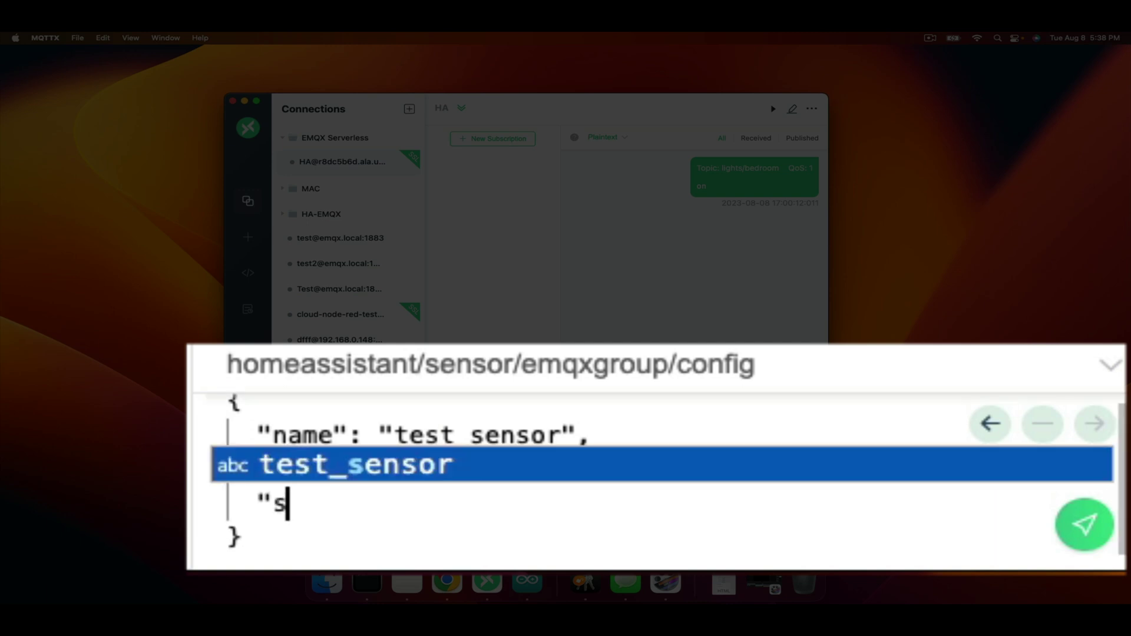
{"action": "type", "text": "tate"}
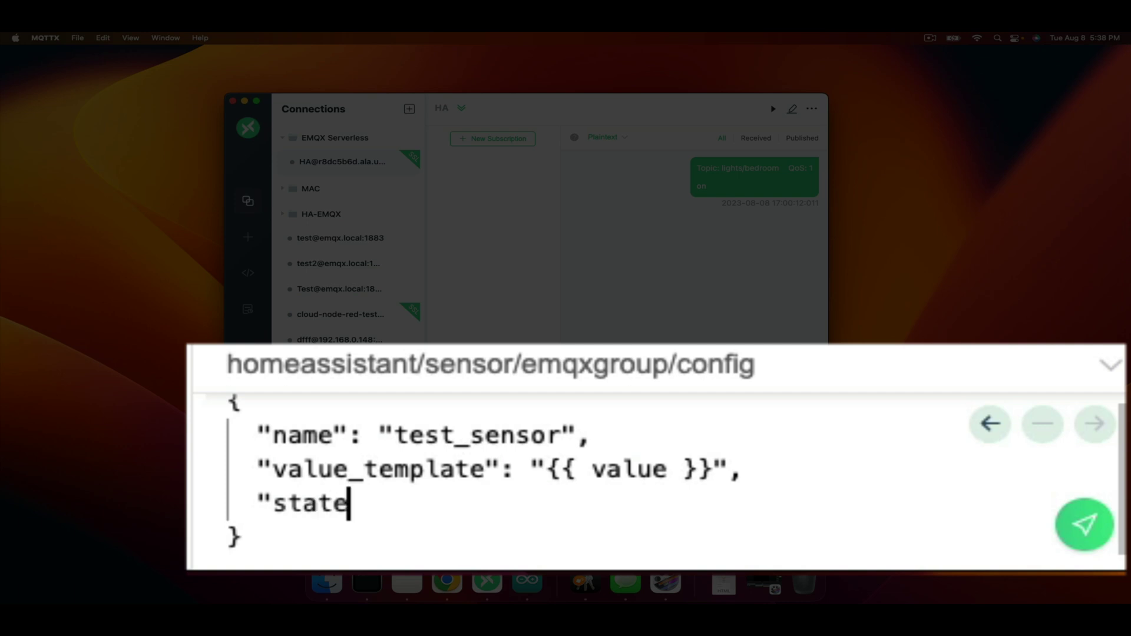
{"action": "type", "text": "_topic"}
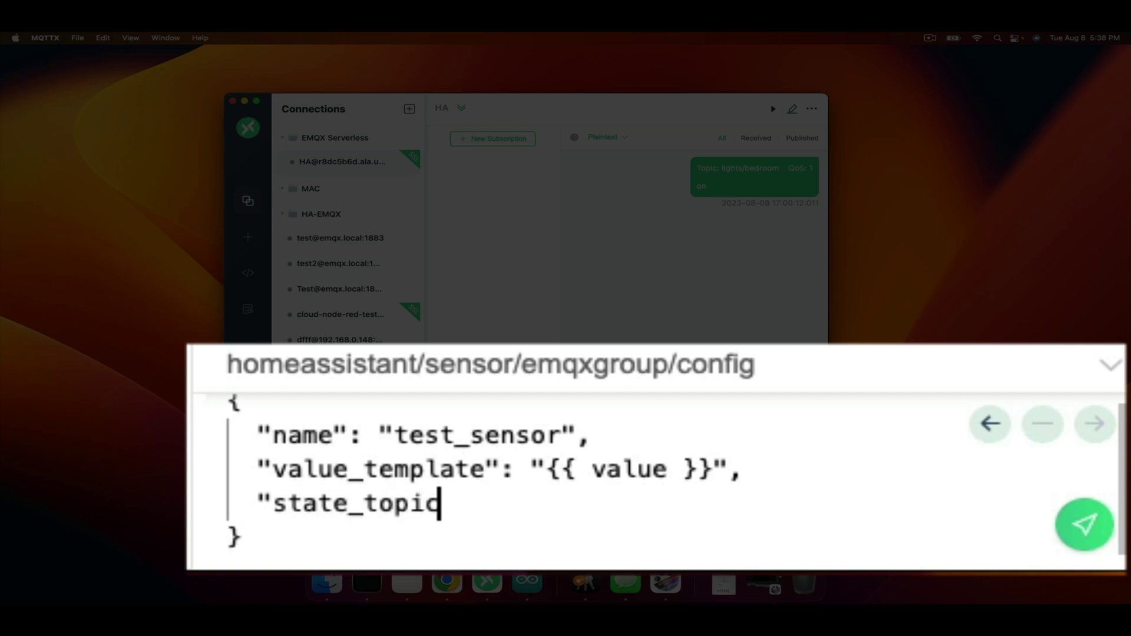
{"action": "type", "text": "\": \"homeasio"}
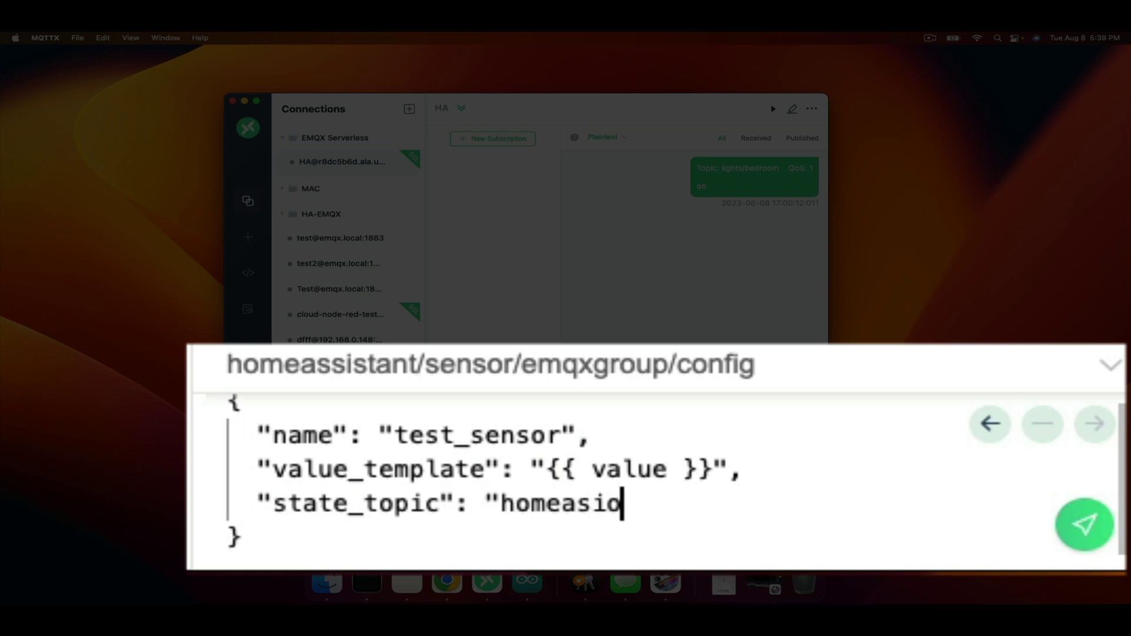
{"action": "key", "text": "BackSpace"}
{"action": "key", "text": "BackSpace"}
{"action": "type", "text": "ss"}
{"action": "key", "text": "BackSpace"}
{"action": "type", "text": "istant/se"}
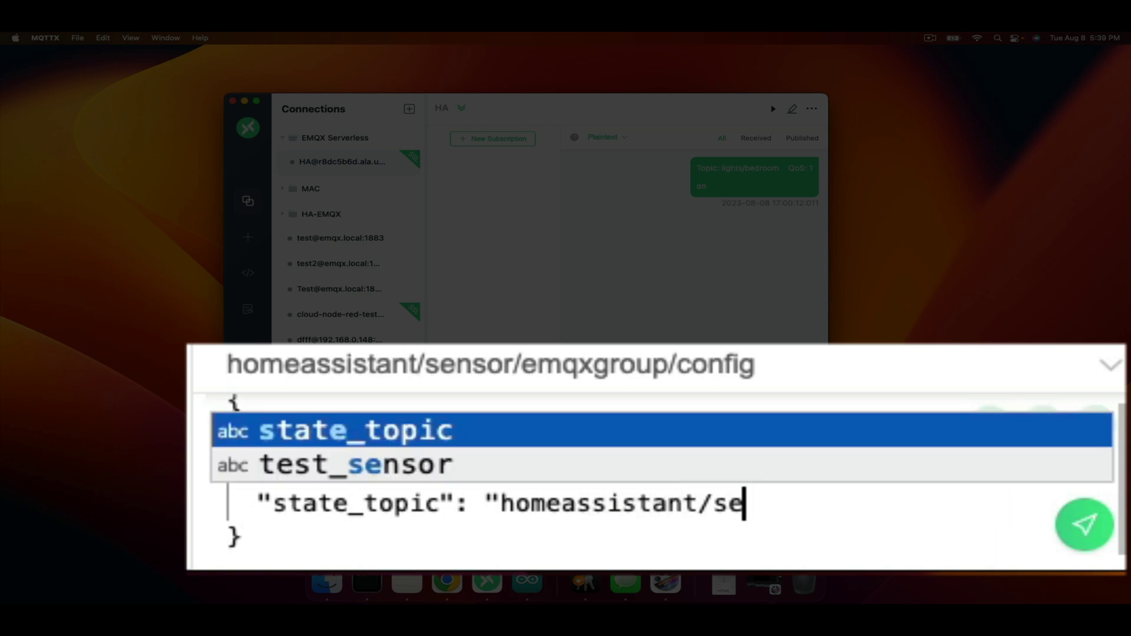
{"action": "type", "text": "nsor/"}
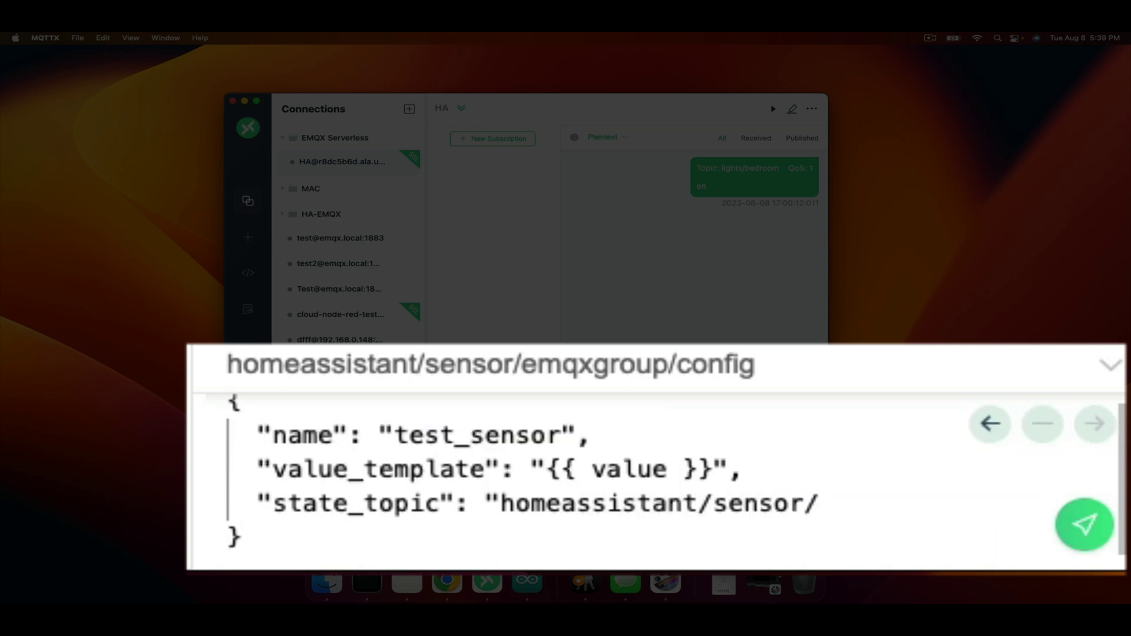
{"action": "type", "text": "emq"}
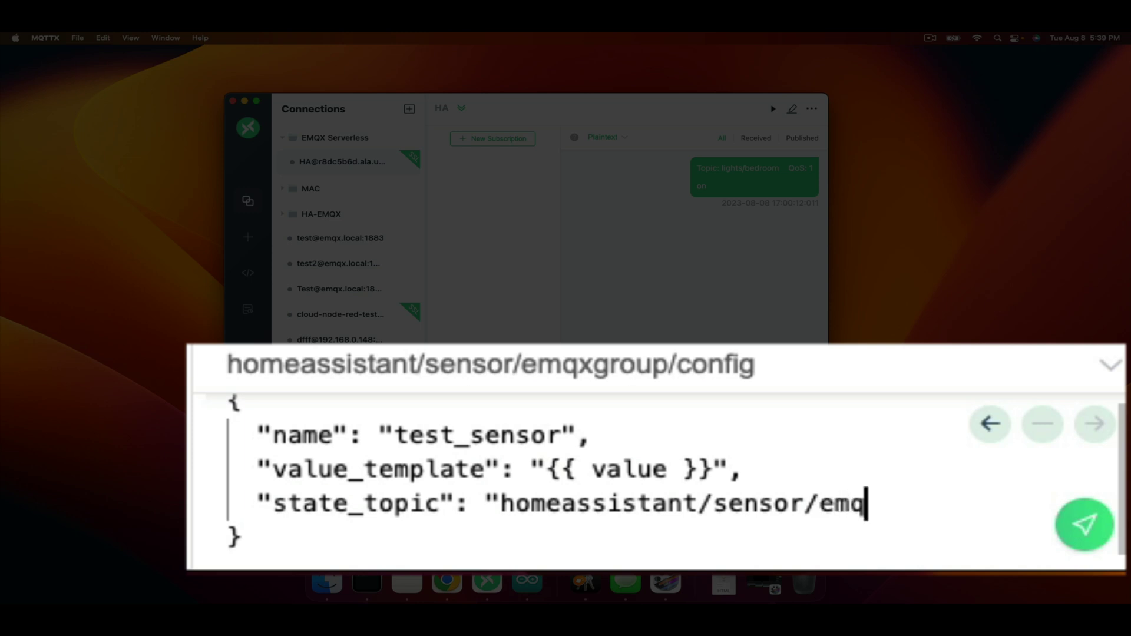
{"action": "type", "text": "xtest/sta"}
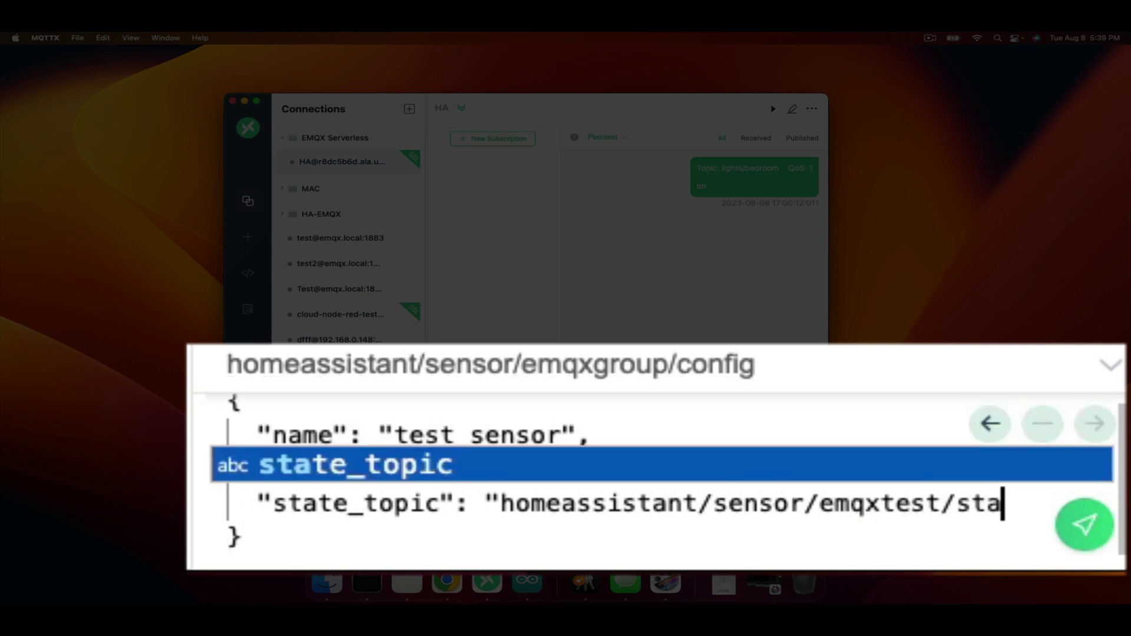
{"action": "type", "text": "te\""}
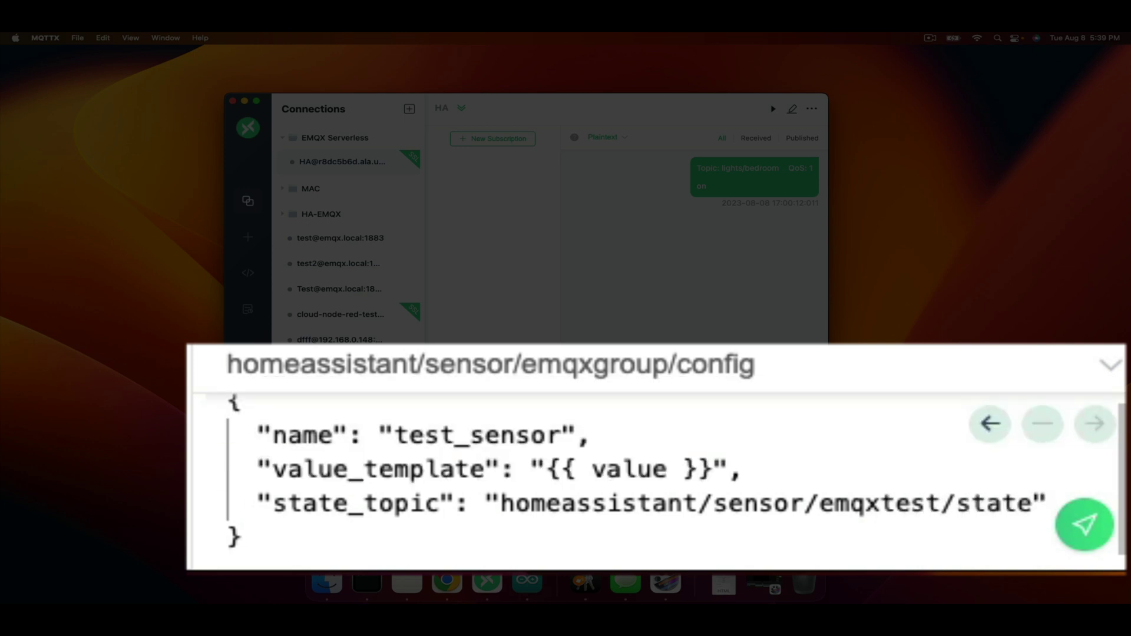
{"action": "key", "text": "Left"}
{"action": "key", "text": "Right"}
{"action": "type", "text": ","}
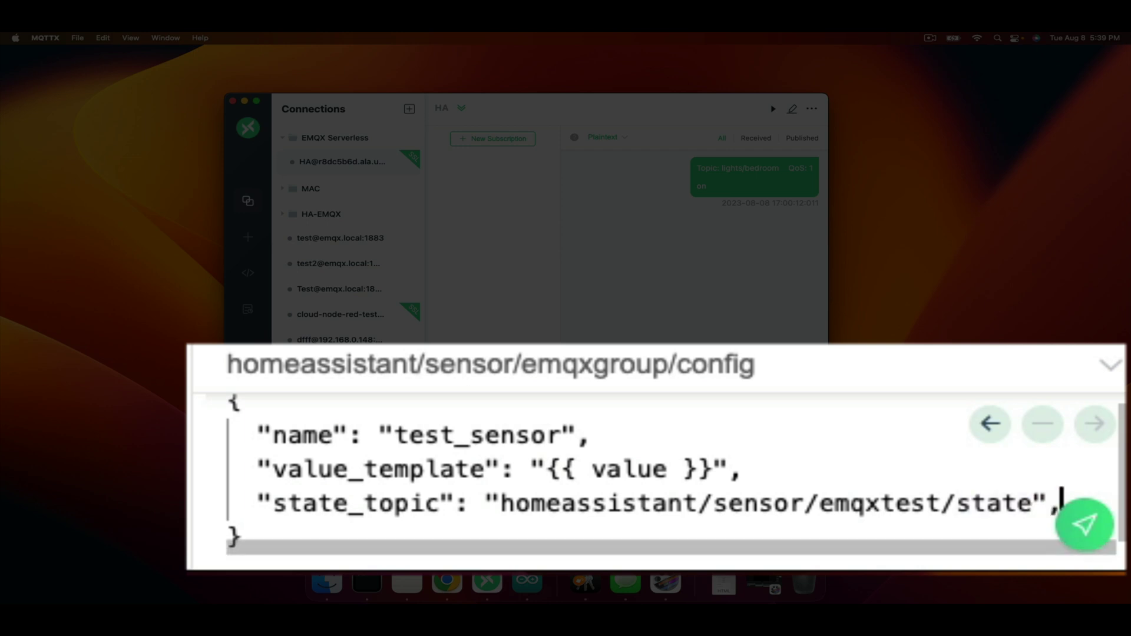
{"action": "key", "text": "Return"}
{"action": "type", "text": "\"uniq"}
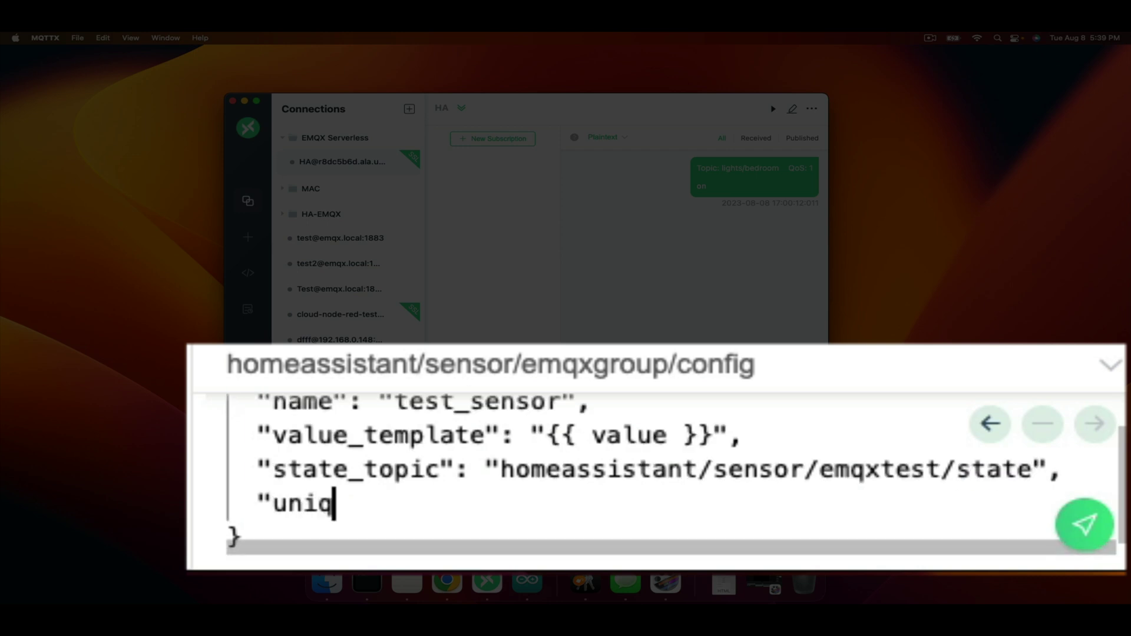
{"action": "type", "text": "ue_id\""}
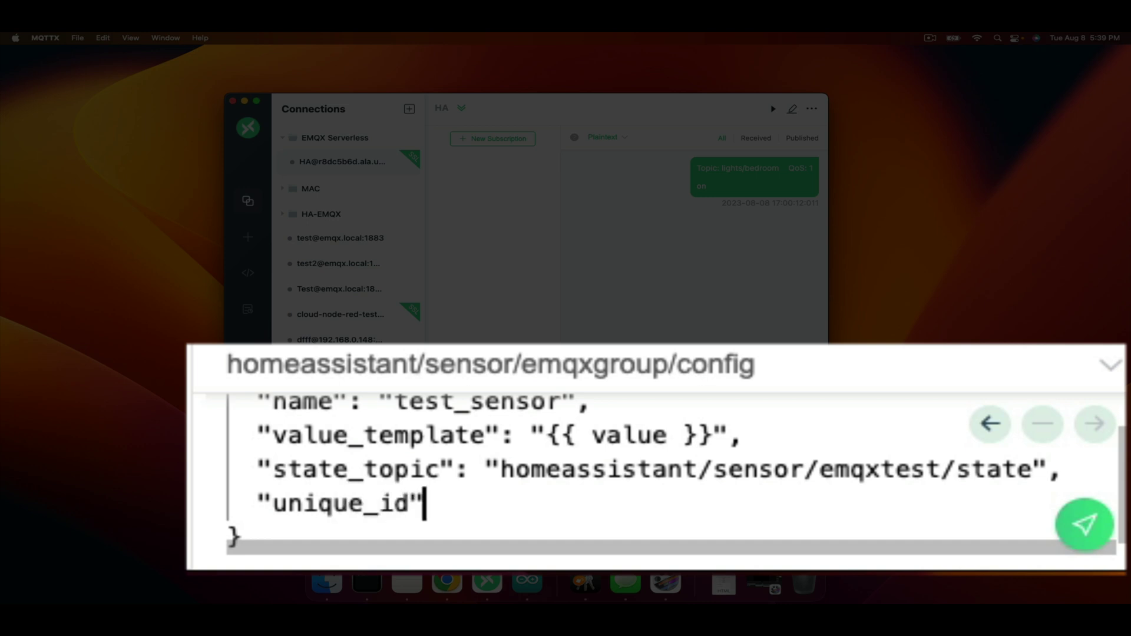
{"action": "type", "text": ": \""}
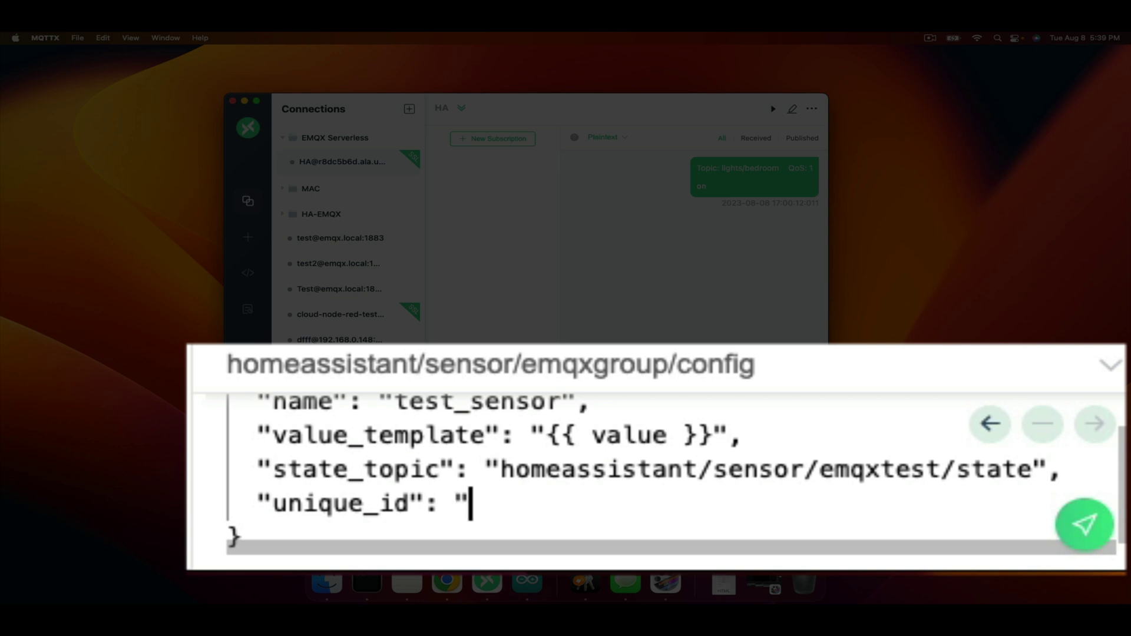
{"action": "type", "text": "emqx"}
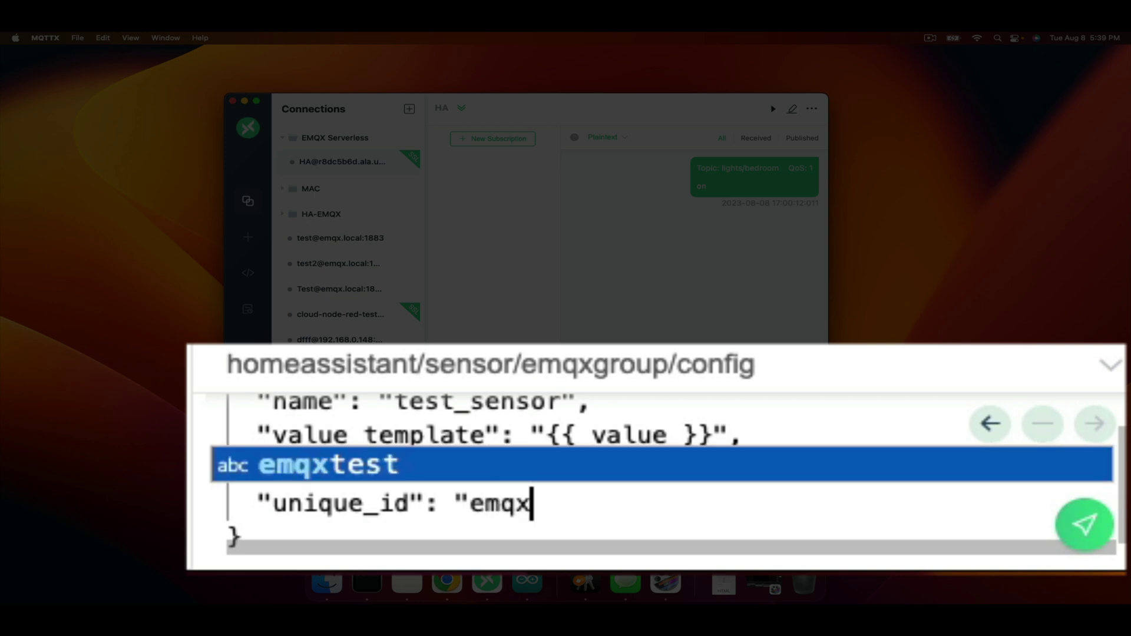
{"action": "type", "text": "test1"}
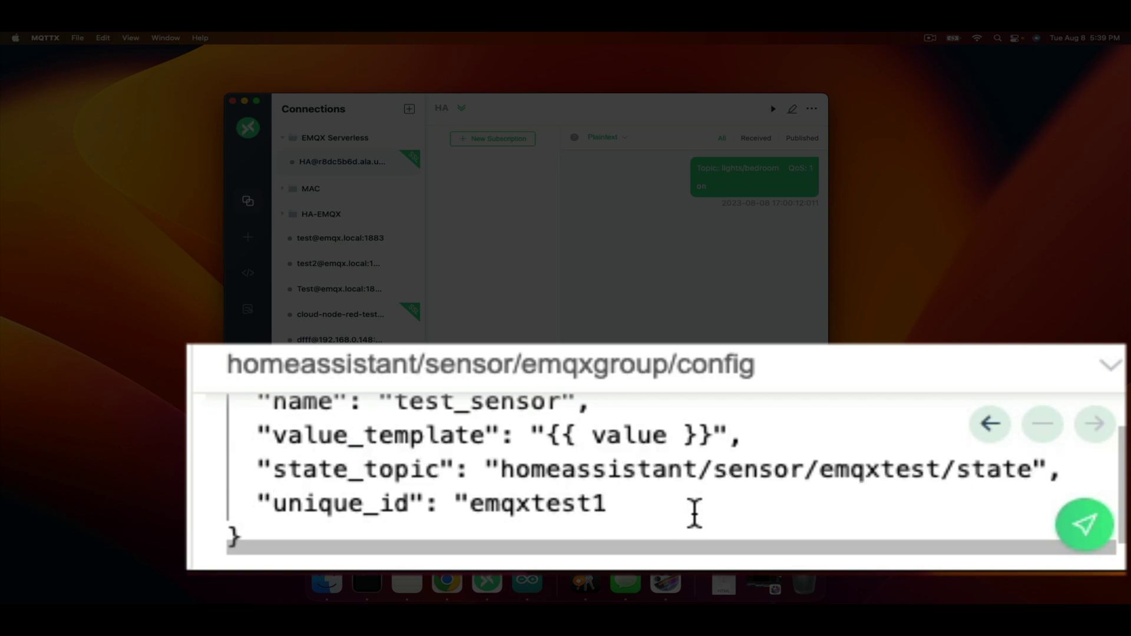
{"action": "type", "text": "\""}
Connect the HA connection and send the test_sensor config to homeassistant/sensor/emqxgroup/config
{"action": "scroll", "coordinate": [677, 474], "scroll_direction": "down", "scroll_amount": 1}
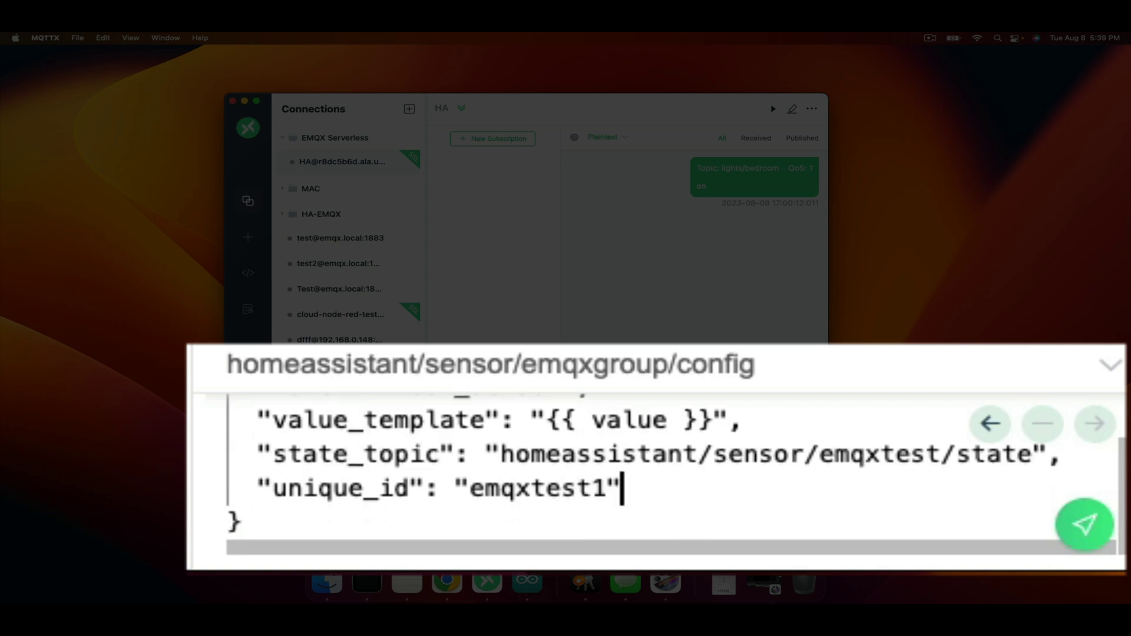
{"action": "scroll", "coordinate": [747, 485], "scroll_direction": "up", "scroll_amount": 3}
{"action": "scroll", "coordinate": [747, 485], "scroll_direction": "down", "scroll_amount": 3}
{"action": "scroll", "coordinate": [747, 485], "scroll_direction": "up", "scroll_amount": 3}
{"action": "scroll", "coordinate": [747, 485], "scroll_direction": "down", "scroll_amount": 3}
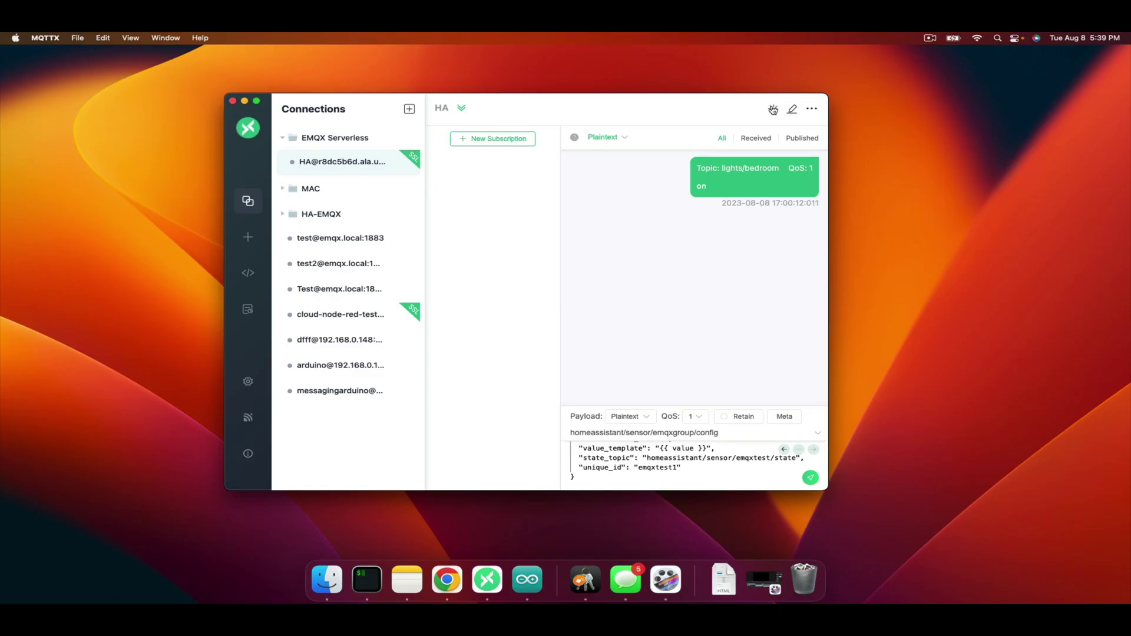
{"action": "left_click", "coordinate": [772, 110]}
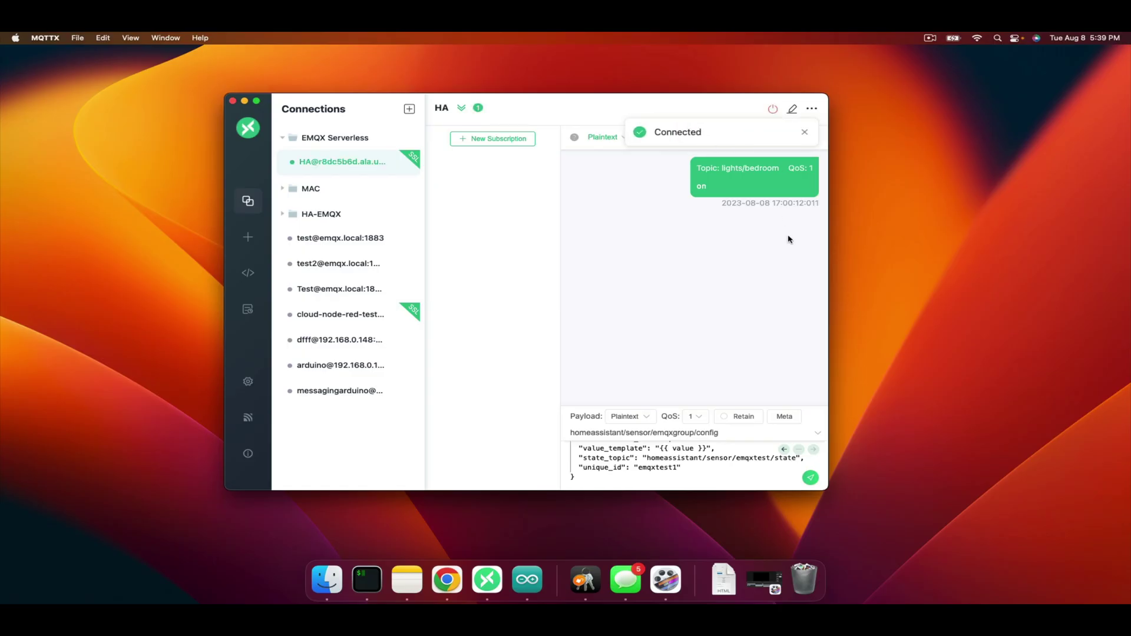
{"action": "left_click", "coordinate": [810, 478]}
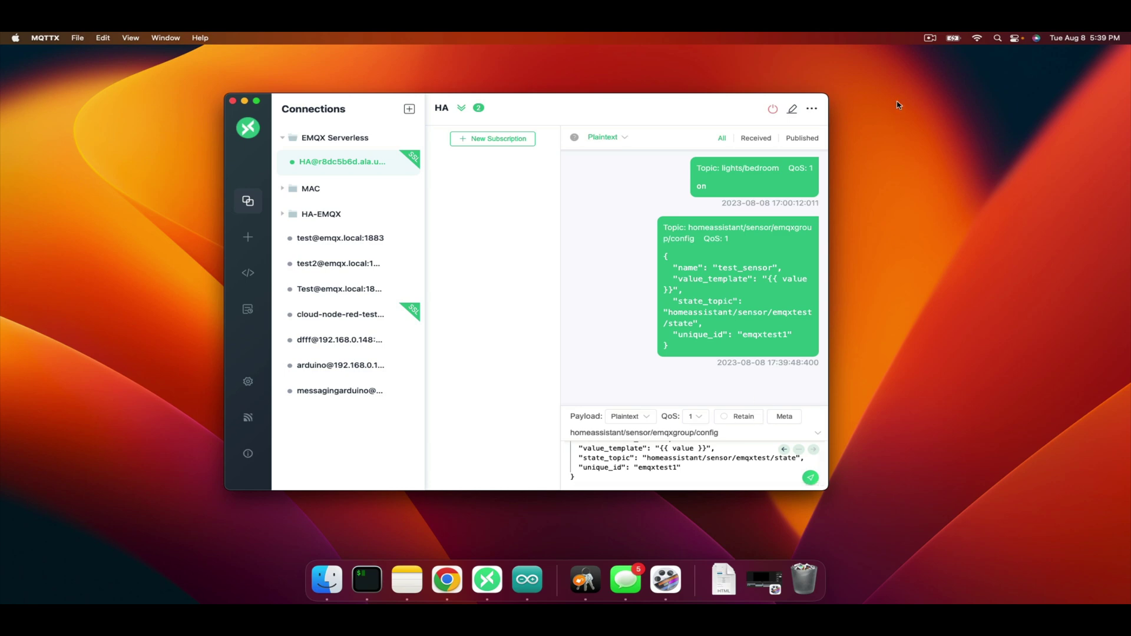
Create a new Home Assistant dashboard titled EMQX with the mdi:account icon
{"action": "left_click", "coordinate": [931, 40]}
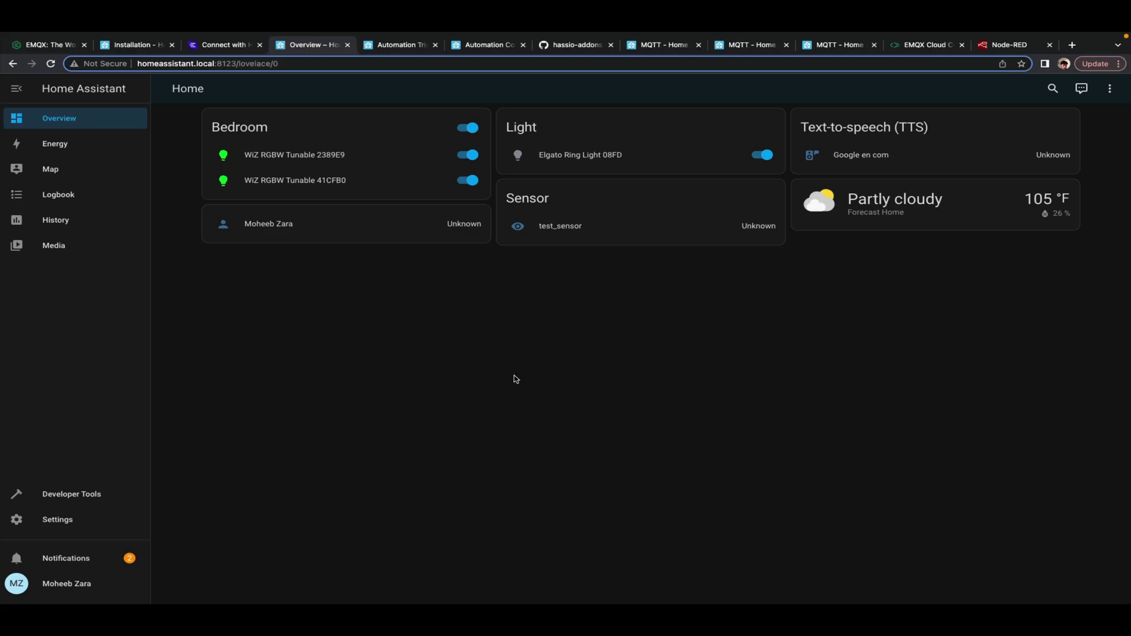
{"action": "left_click", "coordinate": [50, 523]}
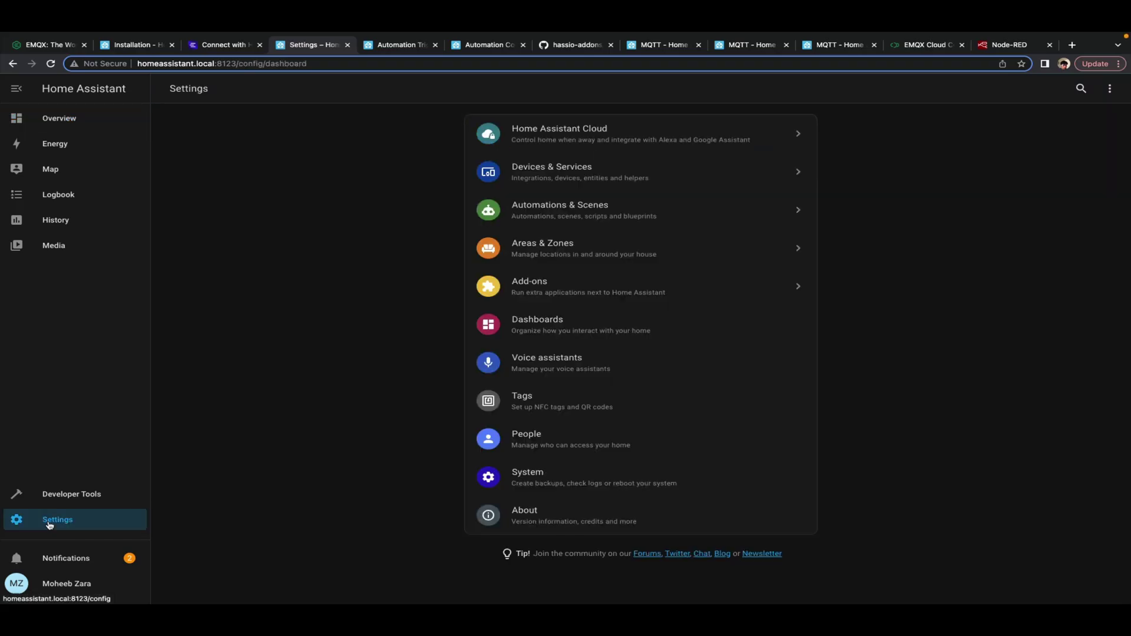
{"action": "left_click", "coordinate": [591, 336]}
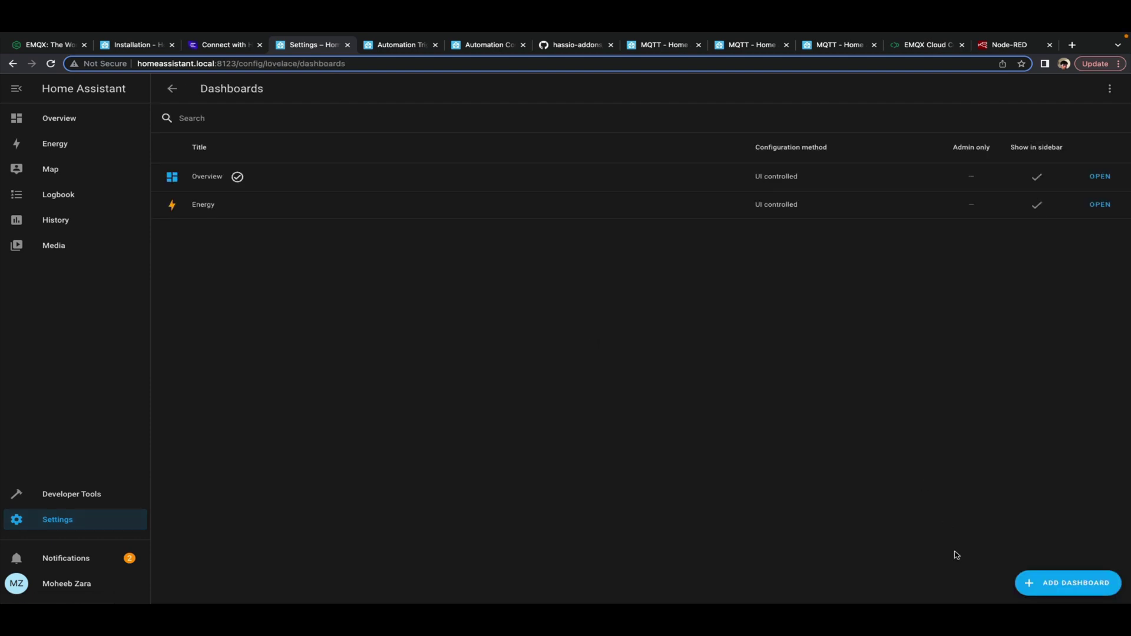
{"action": "left_click", "coordinate": [1076, 583]}
{"action": "left_click", "coordinate": [532, 252]}
{"action": "type", "text": "EMQ"}
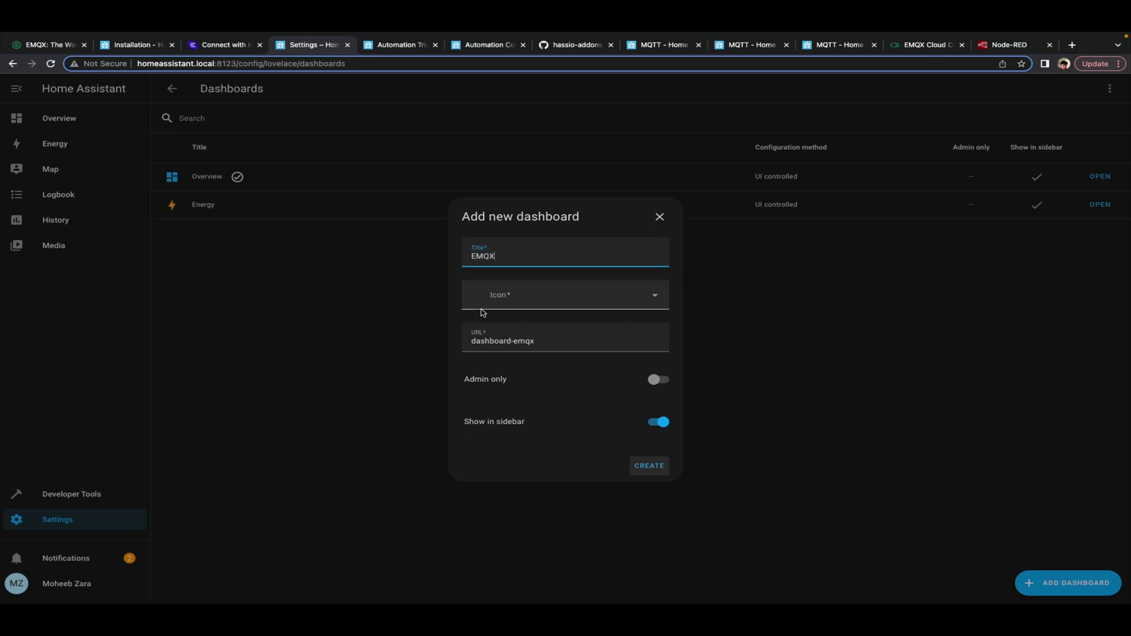
{"action": "type", "text": "X"}
{"action": "left_click", "coordinate": [518, 296]}
{"action": "left_click", "coordinate": [518, 328]}
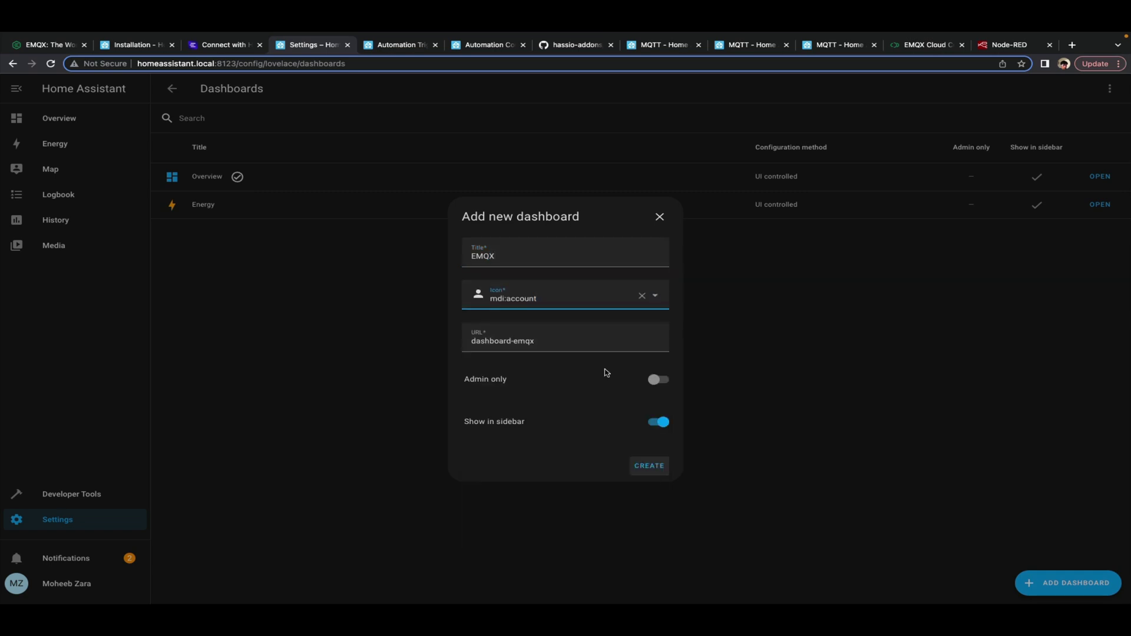
{"action": "left_click", "coordinate": [658, 474]}
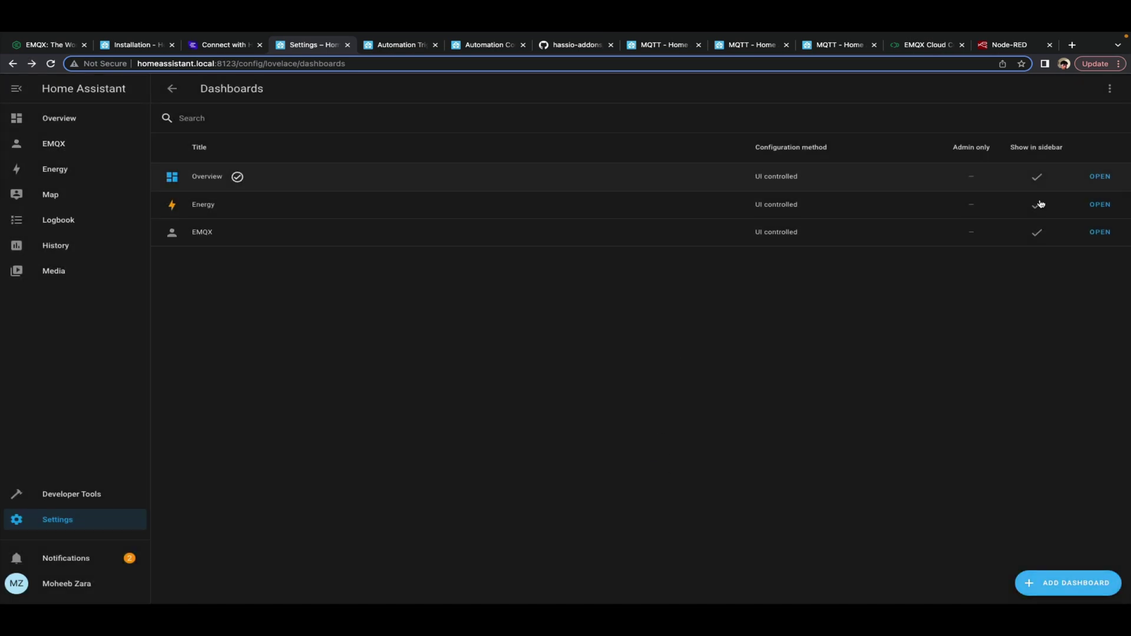
Open the EMQX dashboard for editing, starting from an empty dashboard
{"action": "left_click", "coordinate": [1106, 232]}
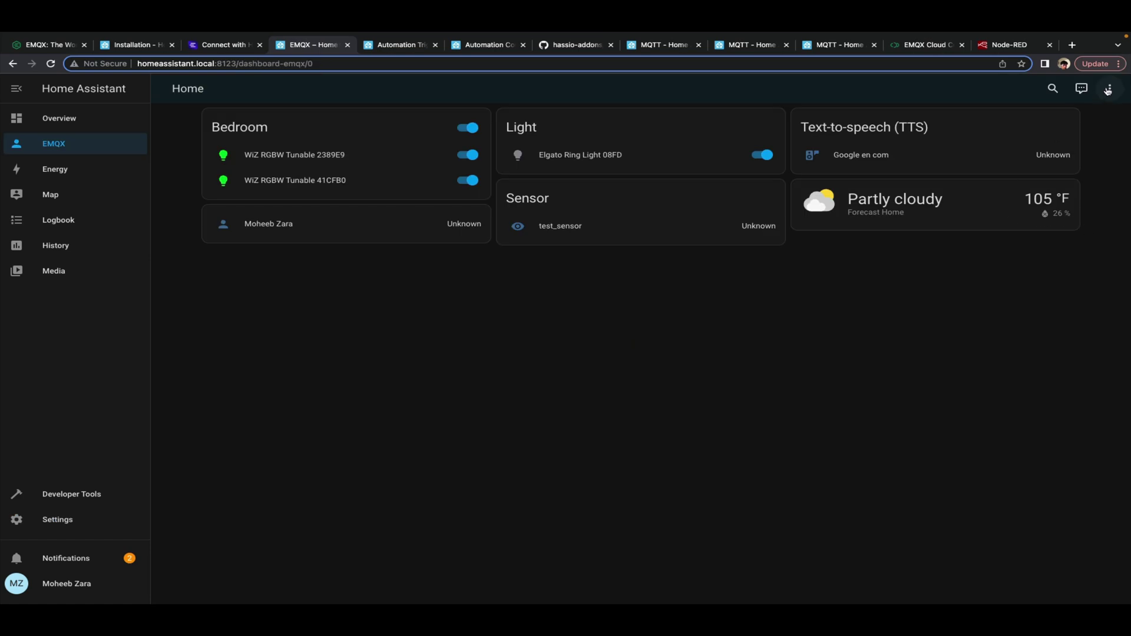
{"action": "left_click", "coordinate": [1111, 89]}
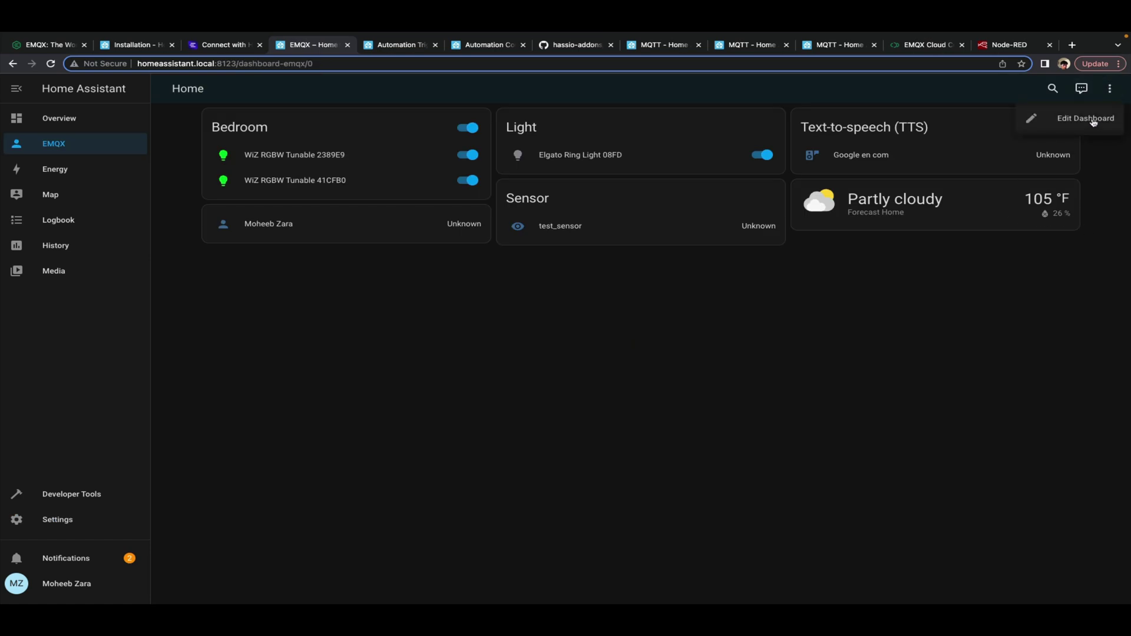
{"action": "left_click", "coordinate": [1085, 118]}
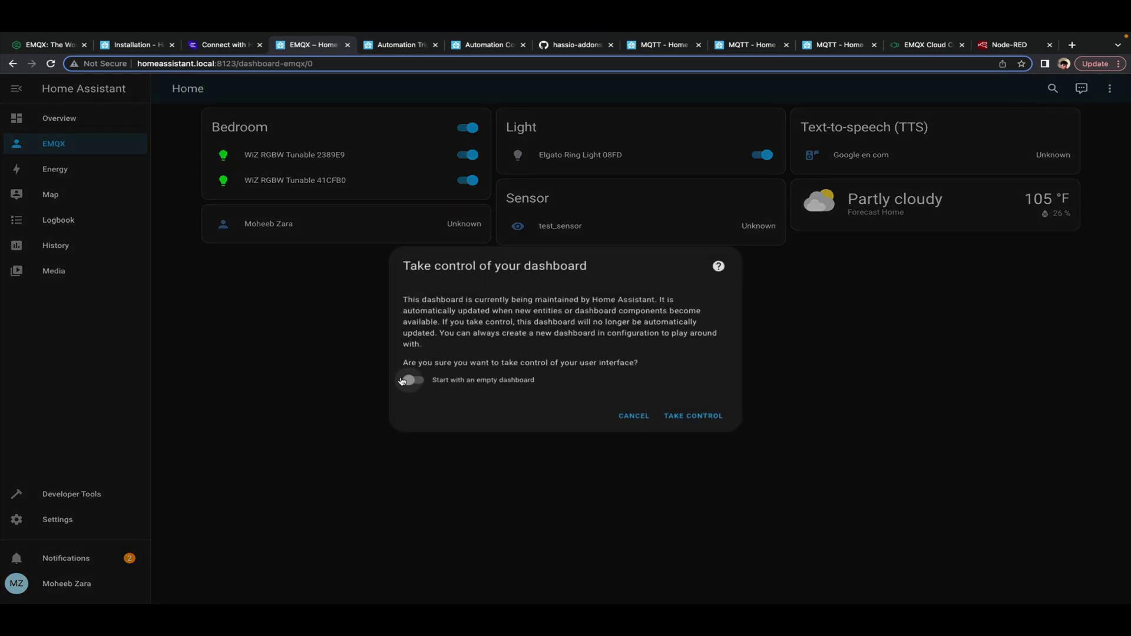
{"action": "left_click", "coordinate": [402, 382]}
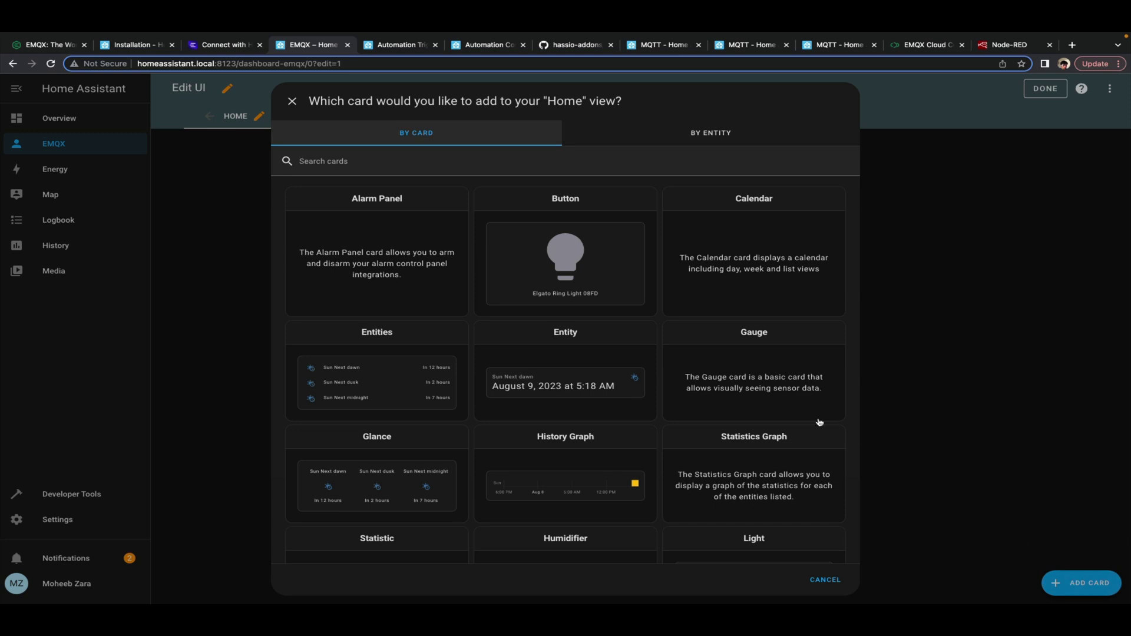
{"action": "scroll", "coordinate": [621, 406], "scroll_direction": "down", "scroll_amount": 1}
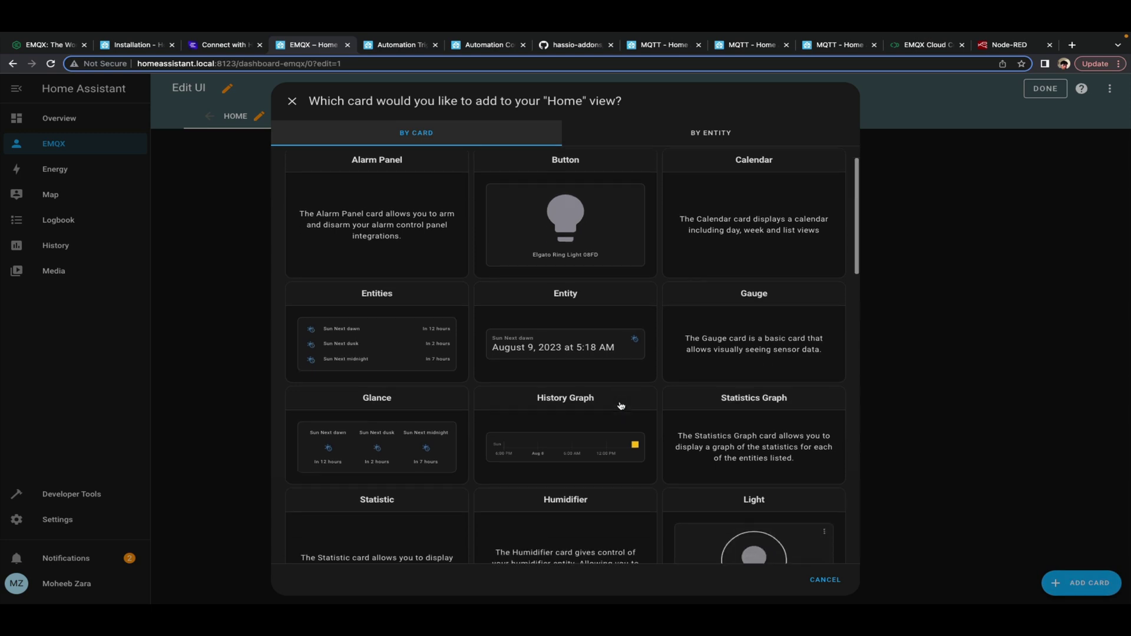
Add a Gauge card for test_sensor to the EMQX dashboard, then ready payload 50 in MQTTX
{"action": "left_click", "coordinate": [768, 305]}
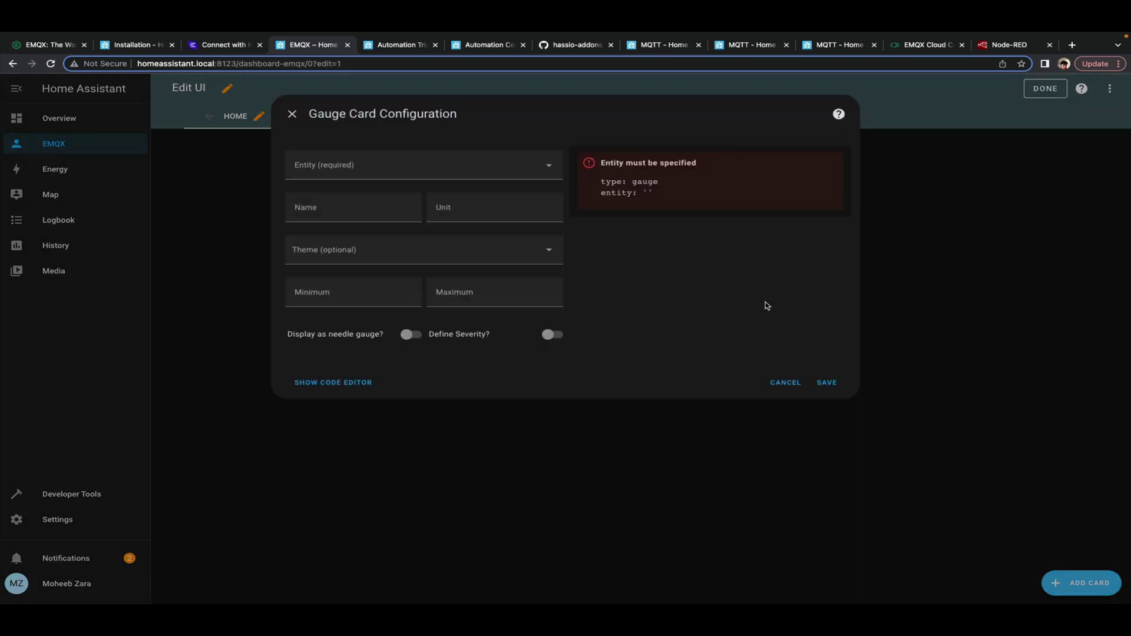
{"action": "left_click", "coordinate": [514, 167]}
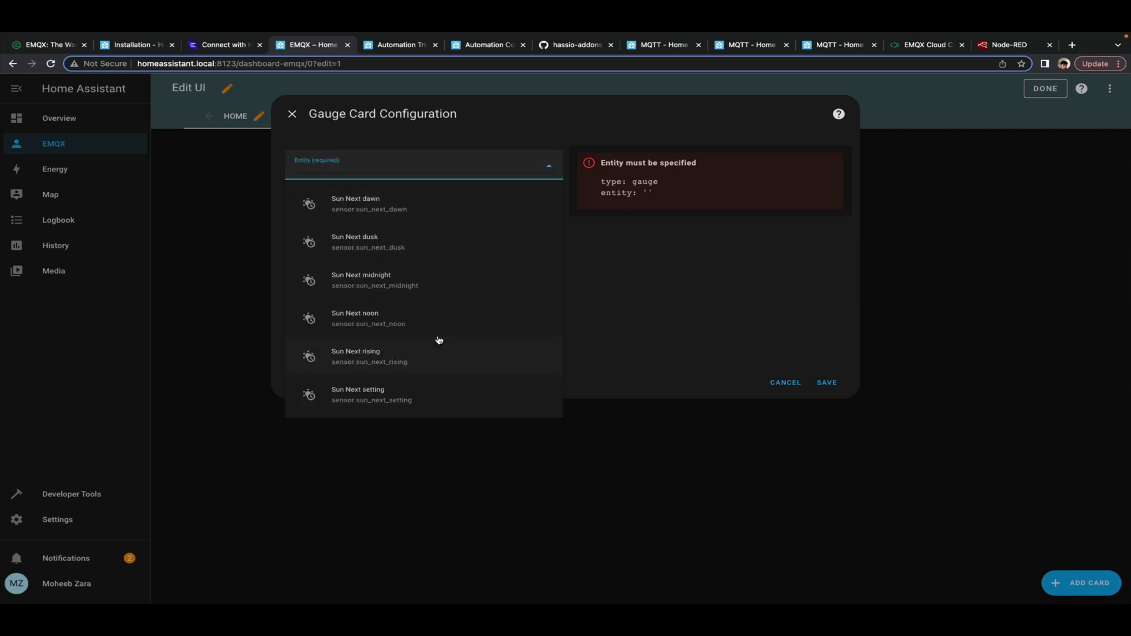
{"action": "scroll", "coordinate": [439, 340], "scroll_direction": "down", "scroll_amount": 3}
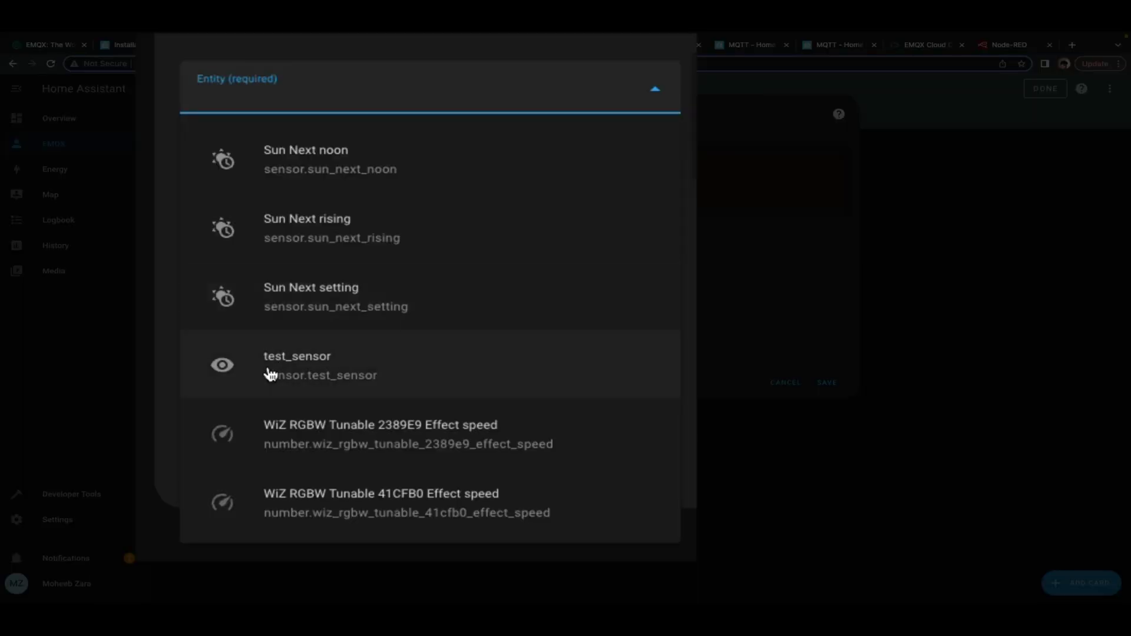
{"action": "left_click", "coordinate": [354, 369]}
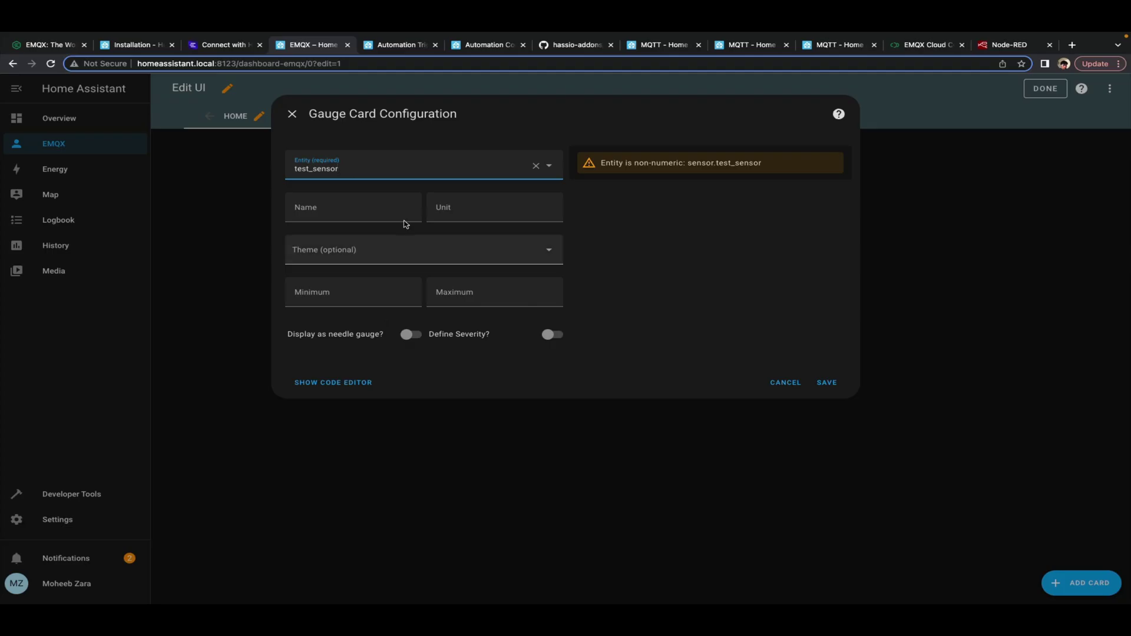
{"action": "left_click", "coordinate": [448, 215]}
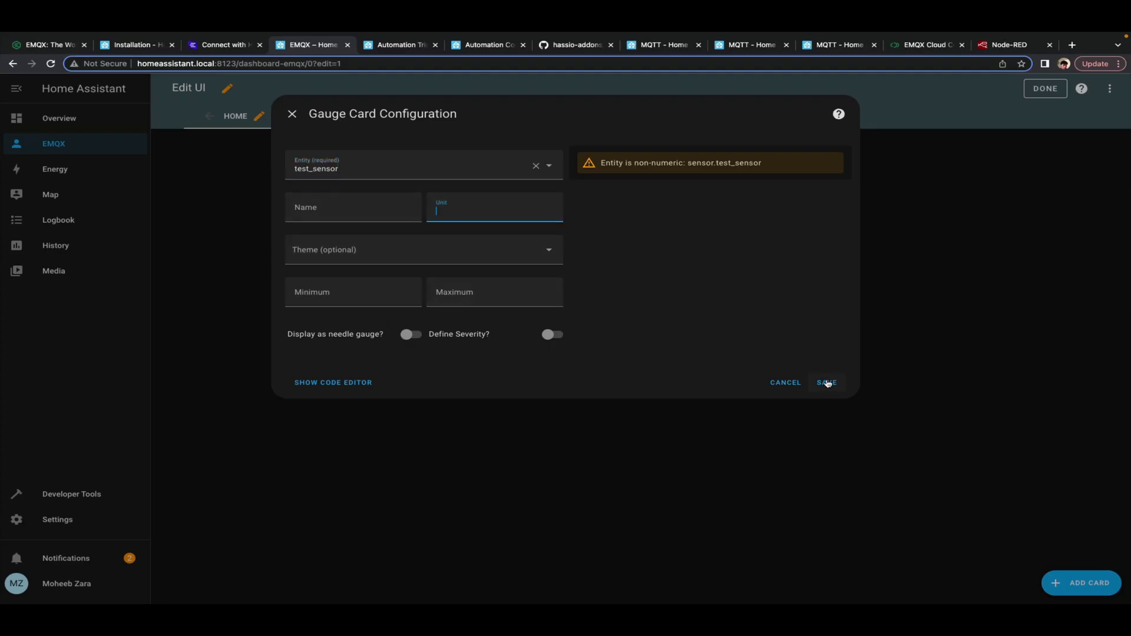
{"action": "left_click", "coordinate": [827, 383]}
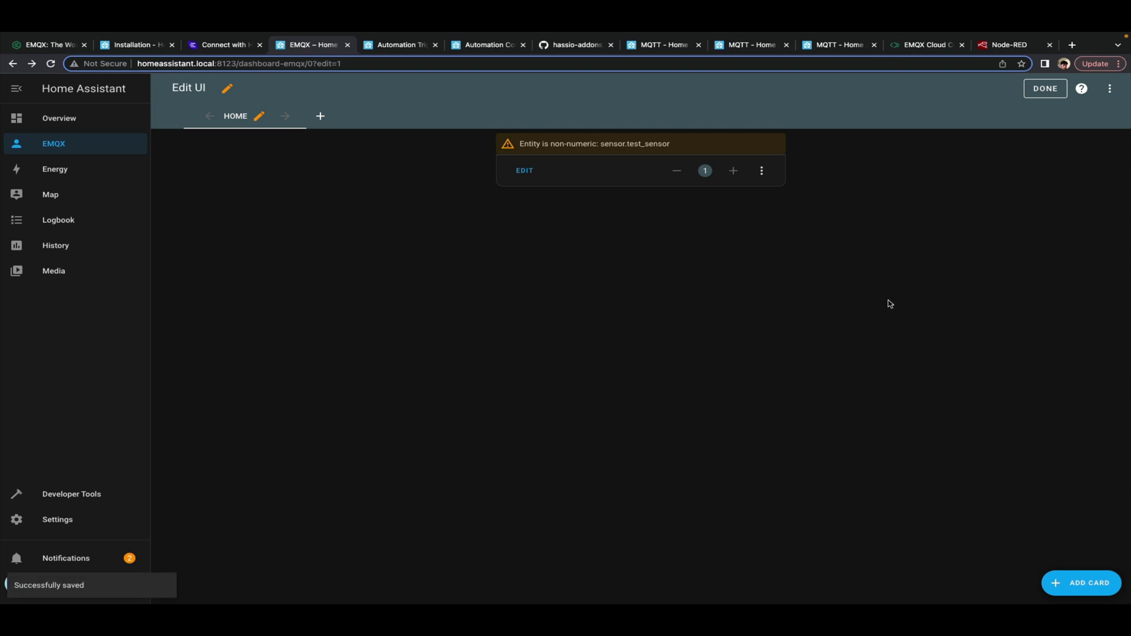
{"action": "left_click", "coordinate": [1045, 89]}
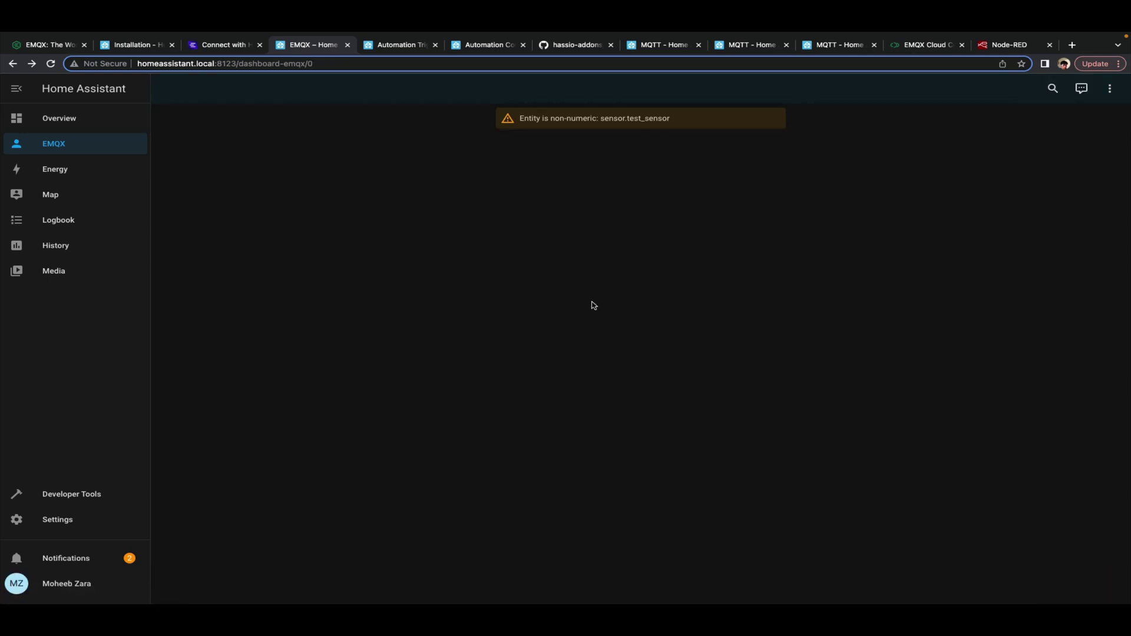
{"action": "left_click_drag", "start_coordinate": [570, 432], "coordinate": [731, 432]}
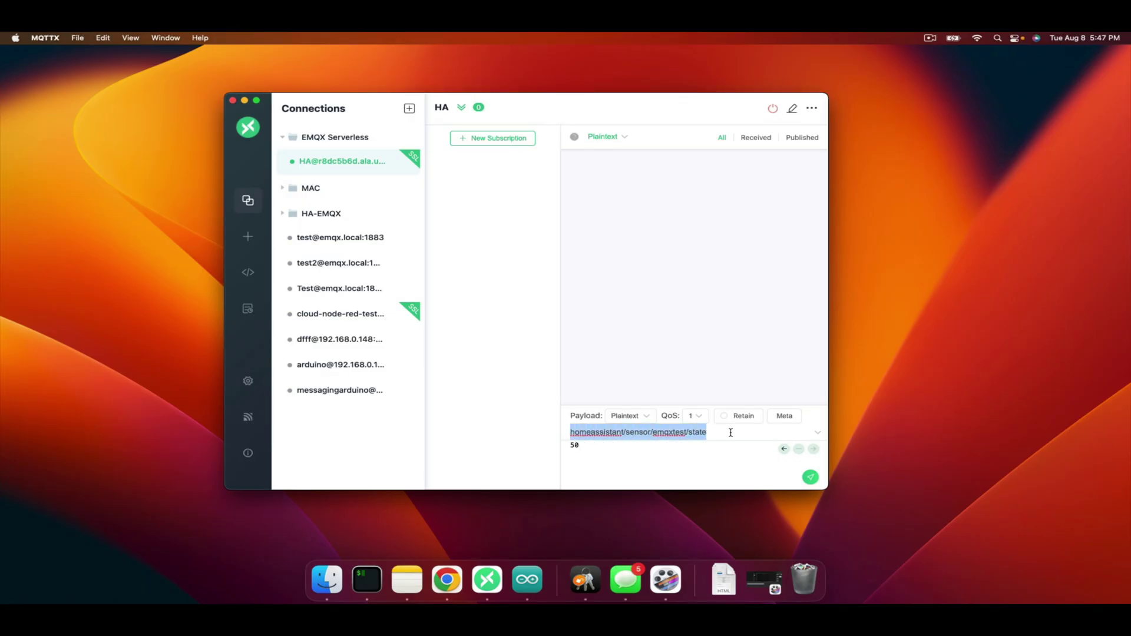
{"action": "left_click", "coordinate": [656, 458]}
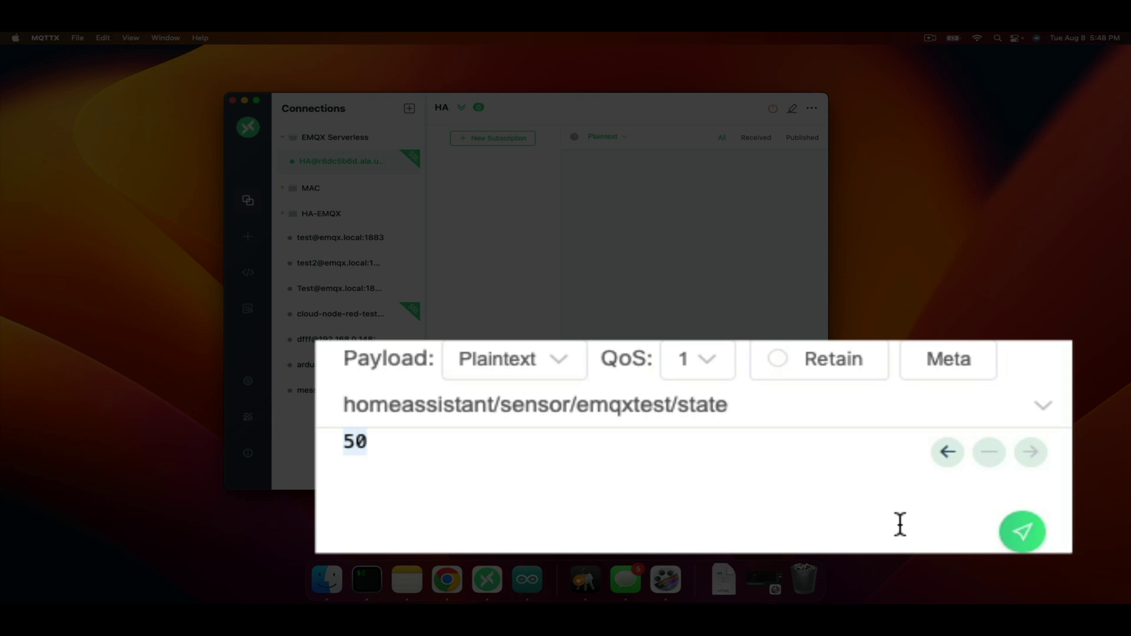
Publish 50, then 20, to homeassistant/sensor/emqxtest/state and confirm the gauge shows 20
{"action": "left_click", "coordinate": [1019, 547]}
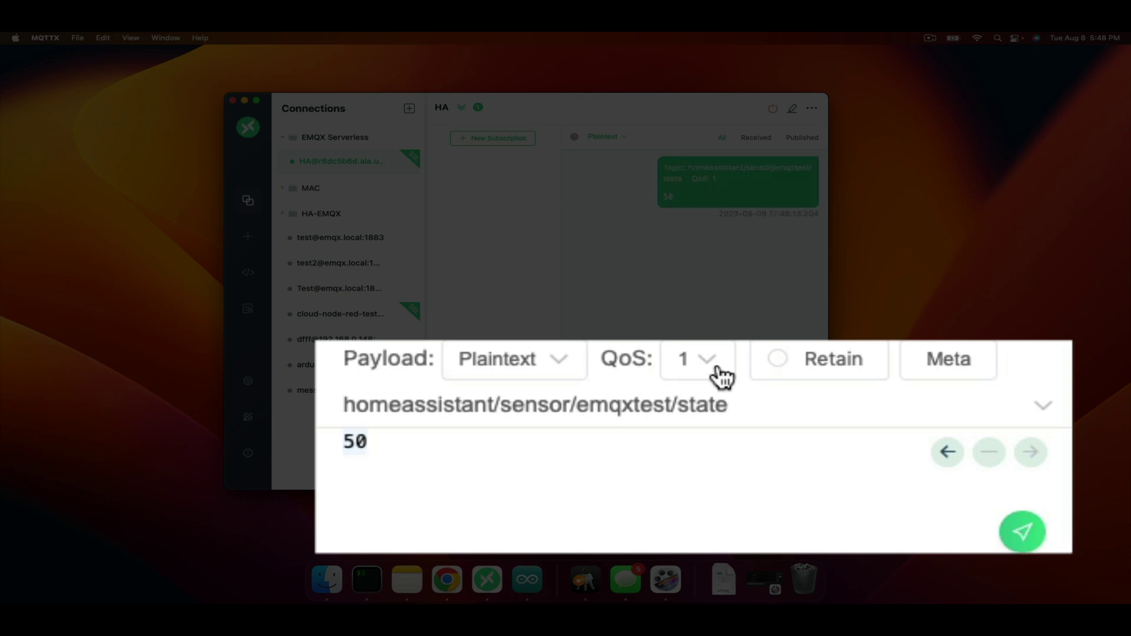
{"action": "key", "text": "ctrl+Right"}
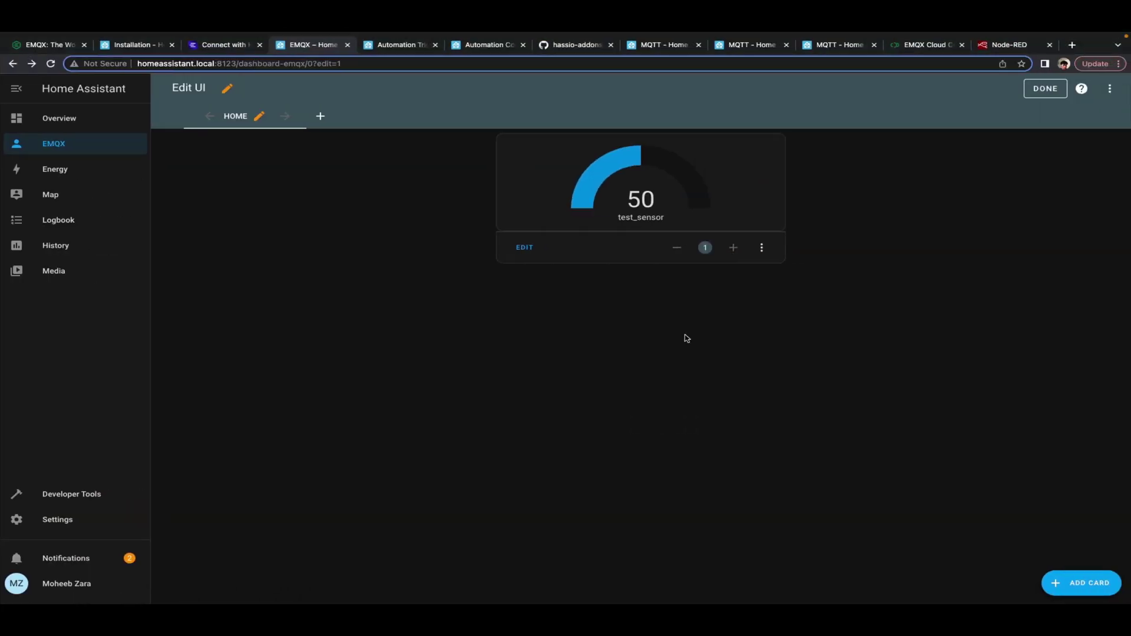
{"action": "key", "text": "ctrl+Left"}
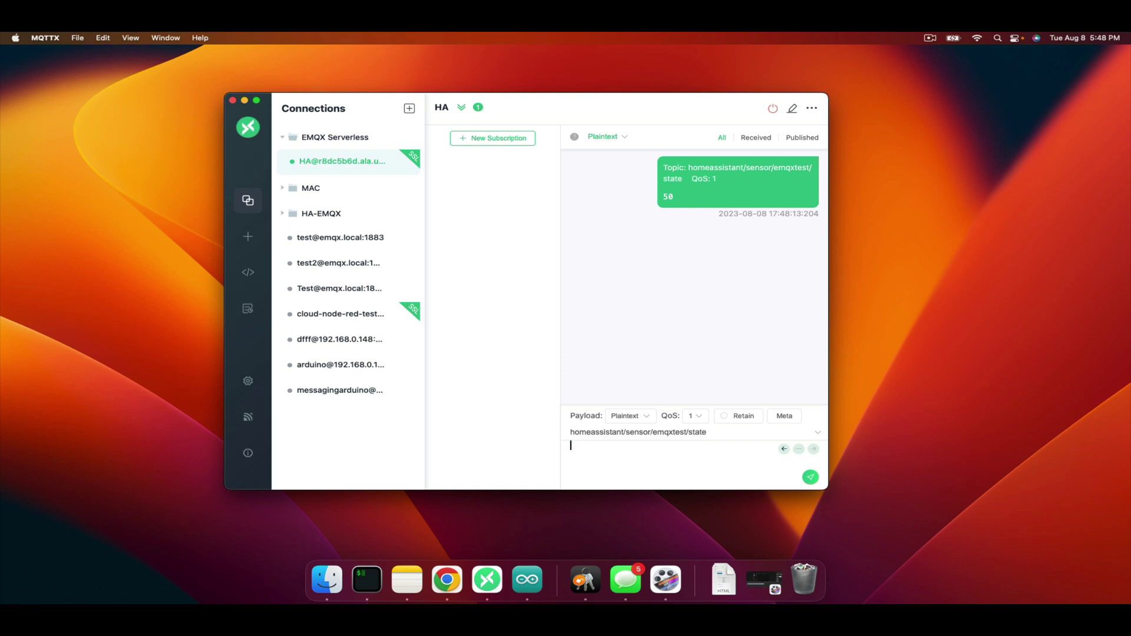
{"action": "left_click", "coordinate": [811, 477]}
{"action": "key", "text": "ctrl+Right"}
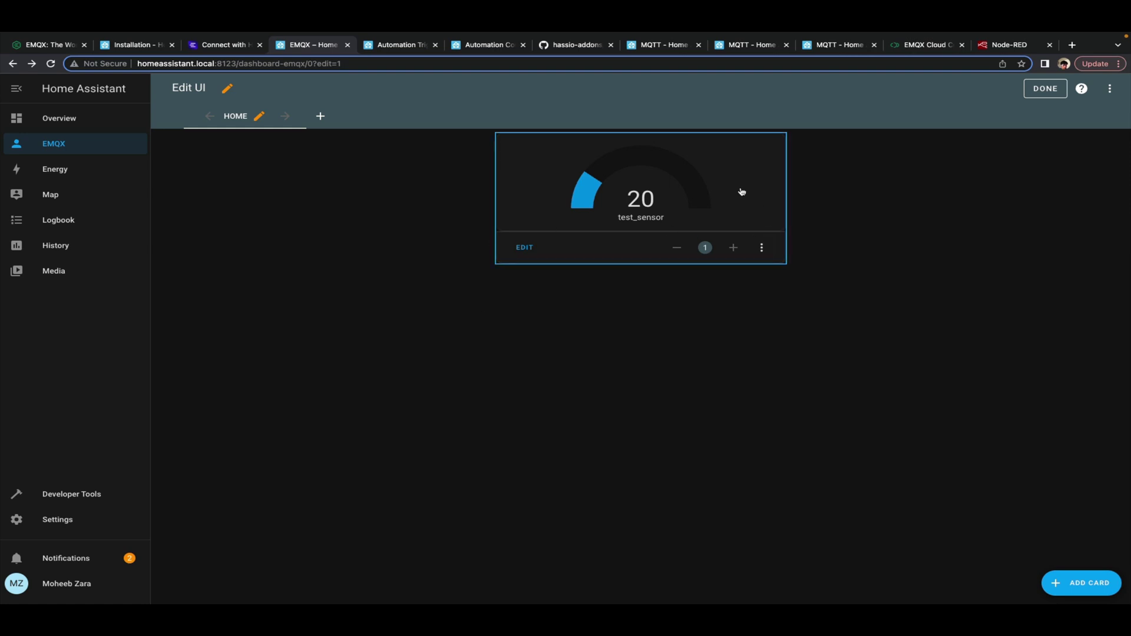
{"action": "mouse_move", "coordinate": [910, 43]}
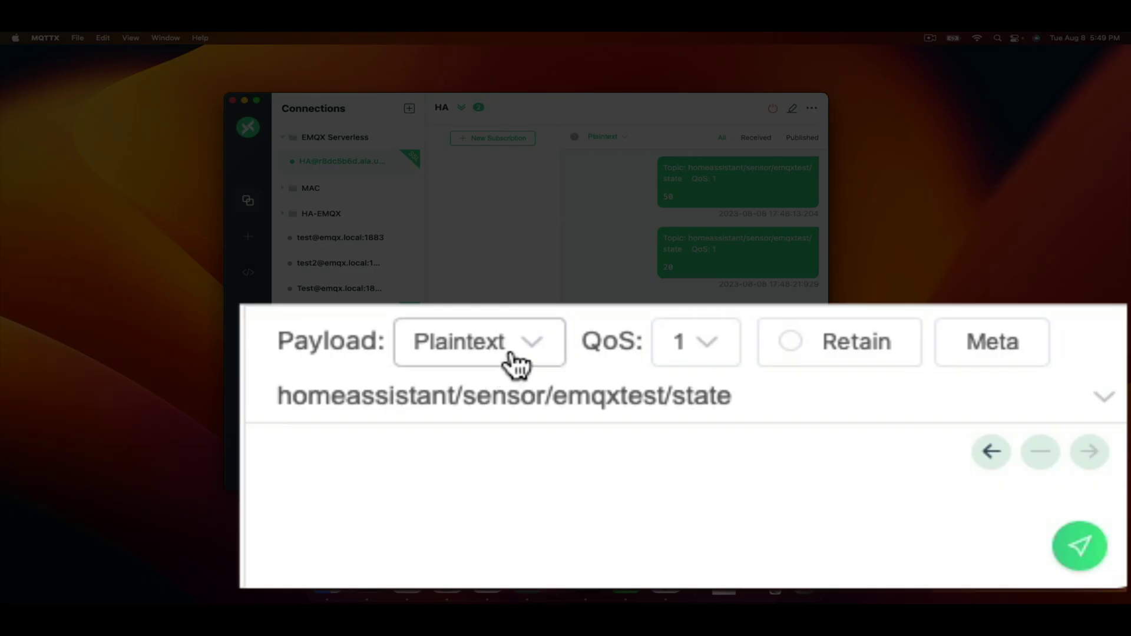
Switch the payload format to JSON and change the topic to homeassistant/text/emqxgroup/config
{"action": "left_click", "coordinate": [626, 417]}
{"action": "left_click", "coordinate": [627, 353]}
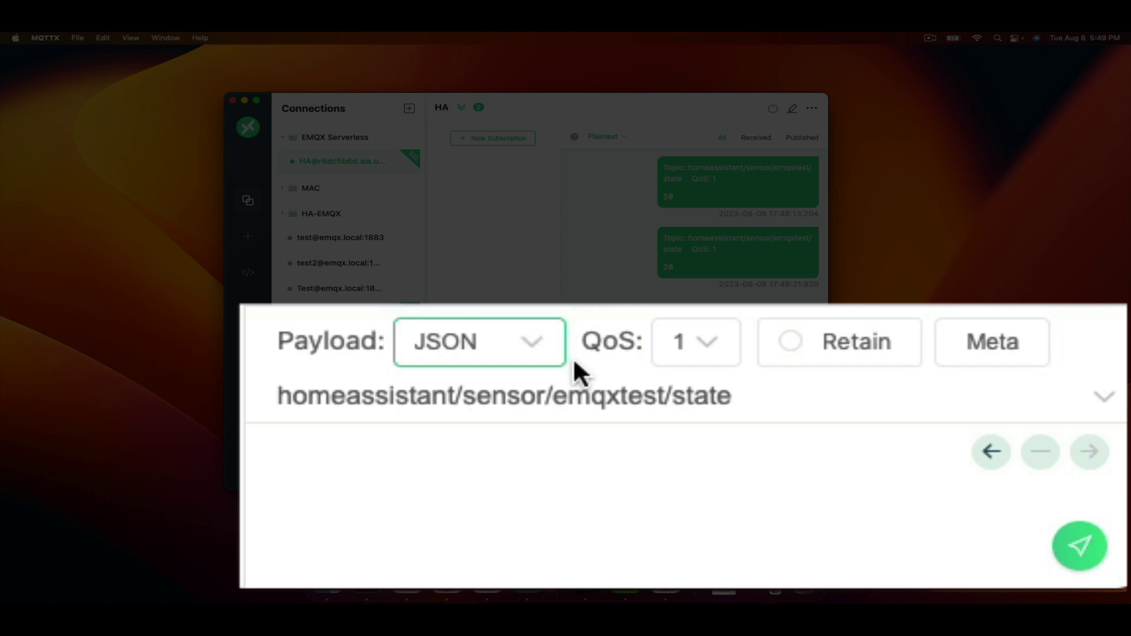
{"action": "left_click_drag", "start_coordinate": [464, 406], "coordinate": [835, 403]}
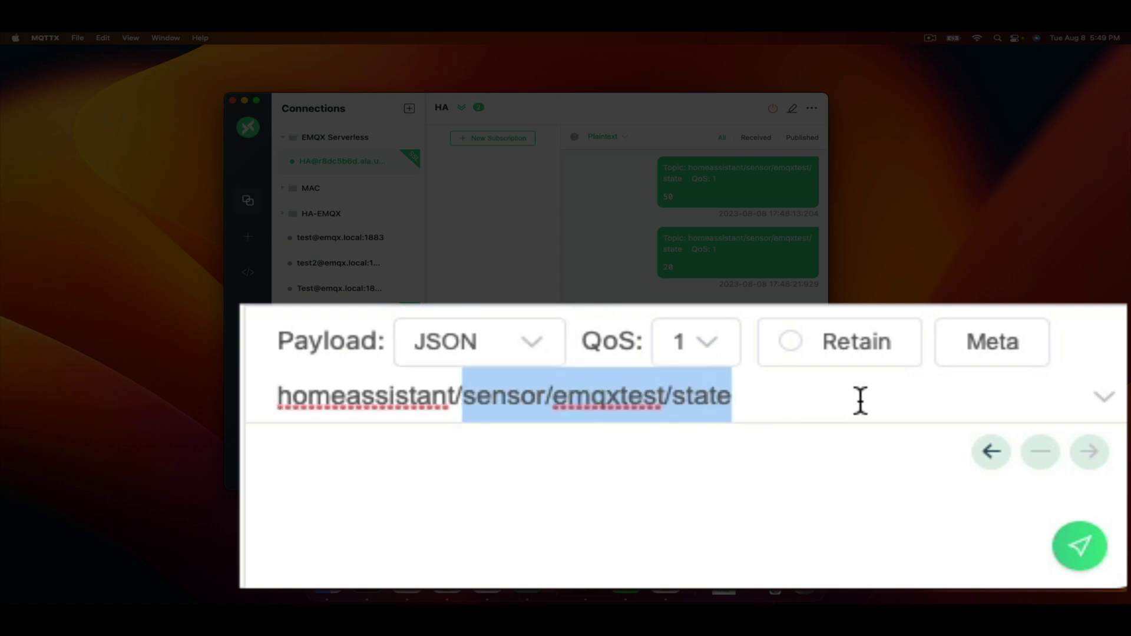
{"action": "key", "text": "BackSpace"}
{"action": "type", "text": "text"}
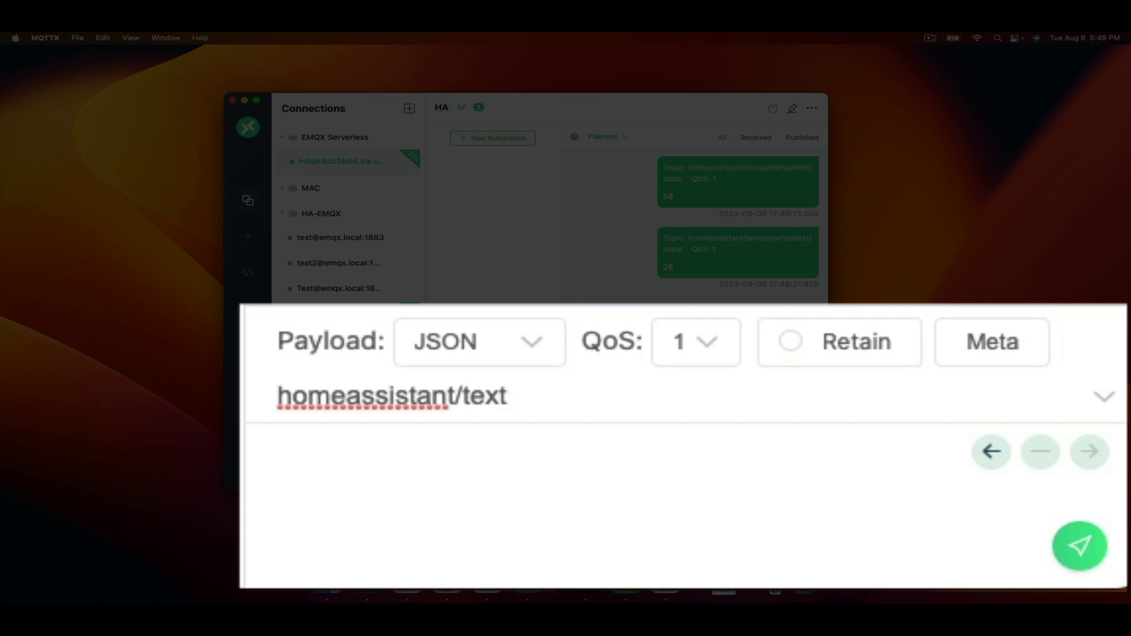
{"action": "type", "text": "/emqxgreou"}
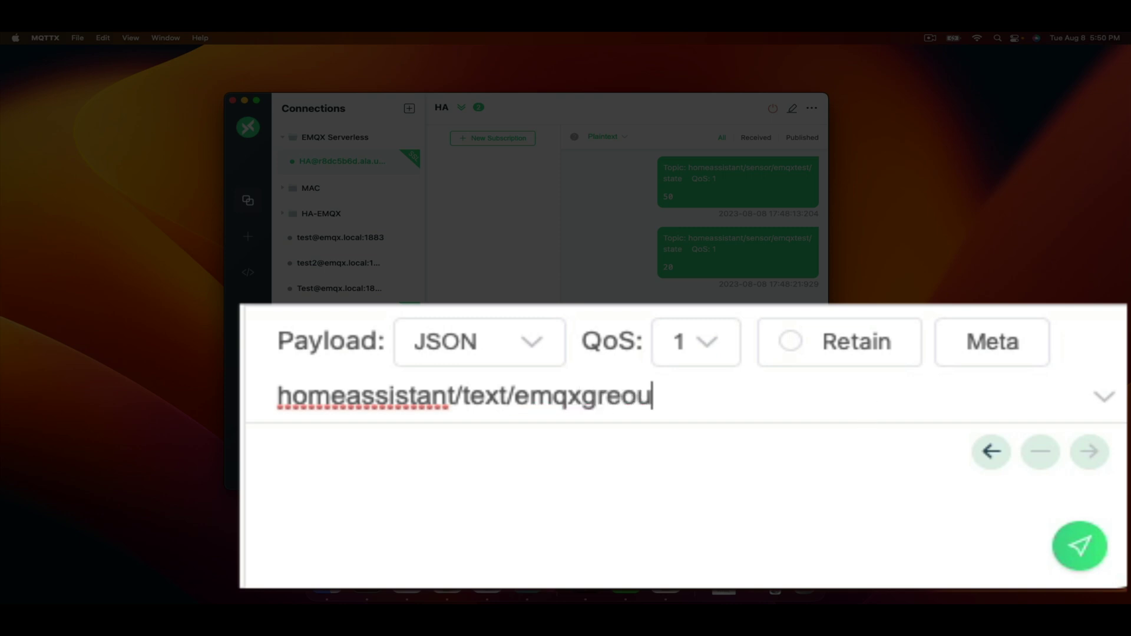
{"action": "key", "text": "BackSpace"}
{"action": "key", "text": "BackSpace"}
{"action": "key", "text": "BackSpace"}
{"action": "type", "text": "oup/config"}
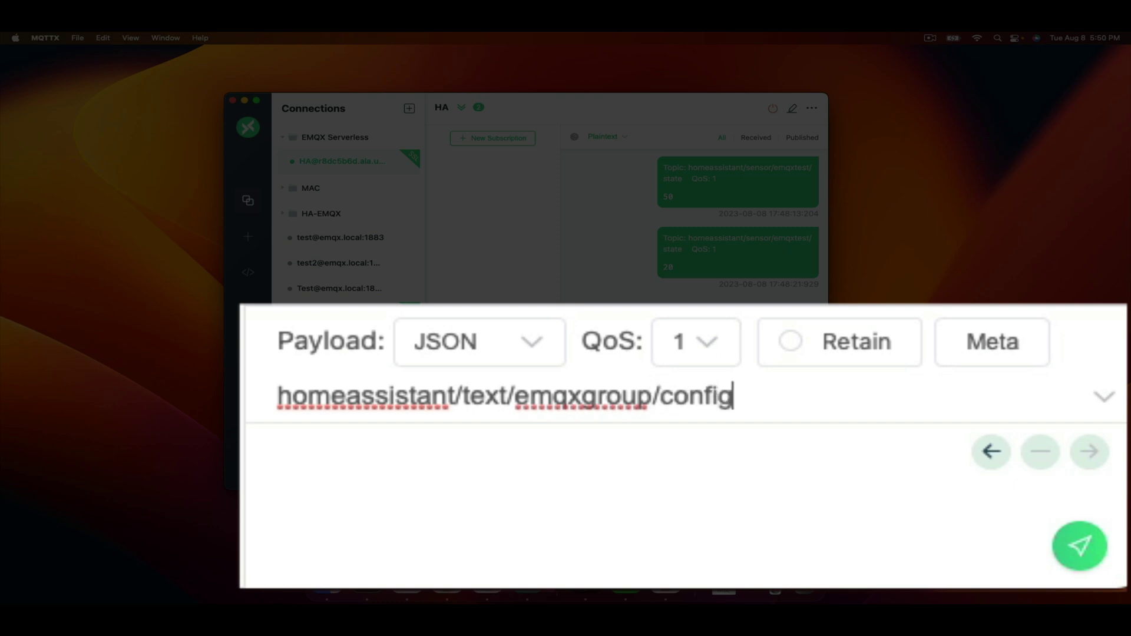
Write a JSON body with "name": "EmqxText" and "command_topic": "homeassistant/text/emqxgroup/set"
{"action": "left_click", "coordinate": [715, 500]}
{"action": "type", "text": "{"}
{"action": "key", "text": "Return"}
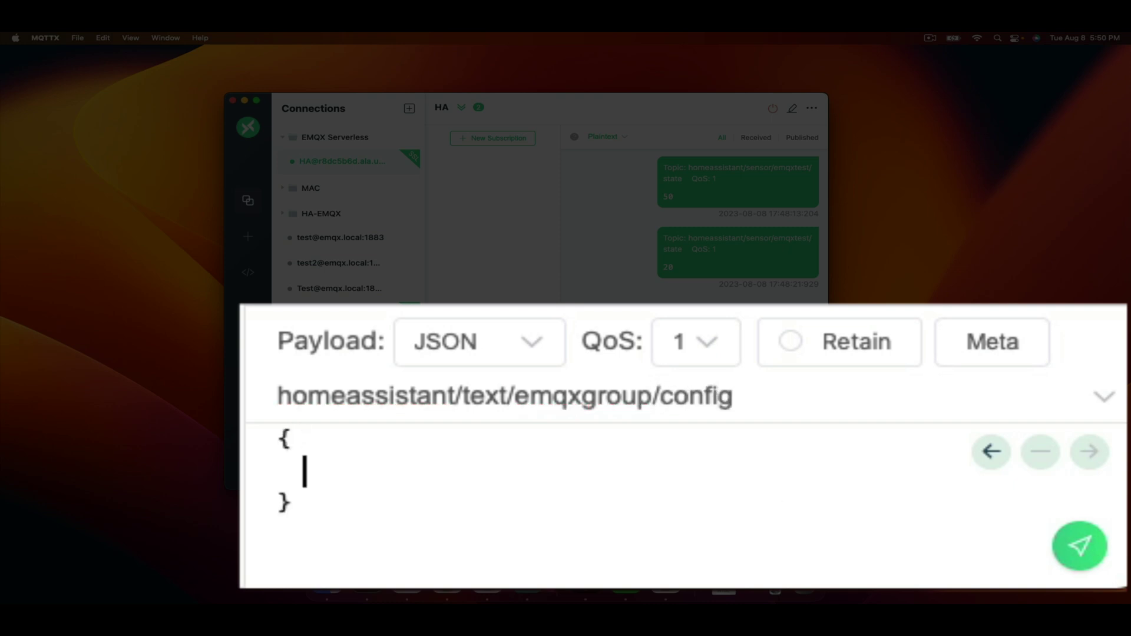
{"action": "type", "text": "\""}
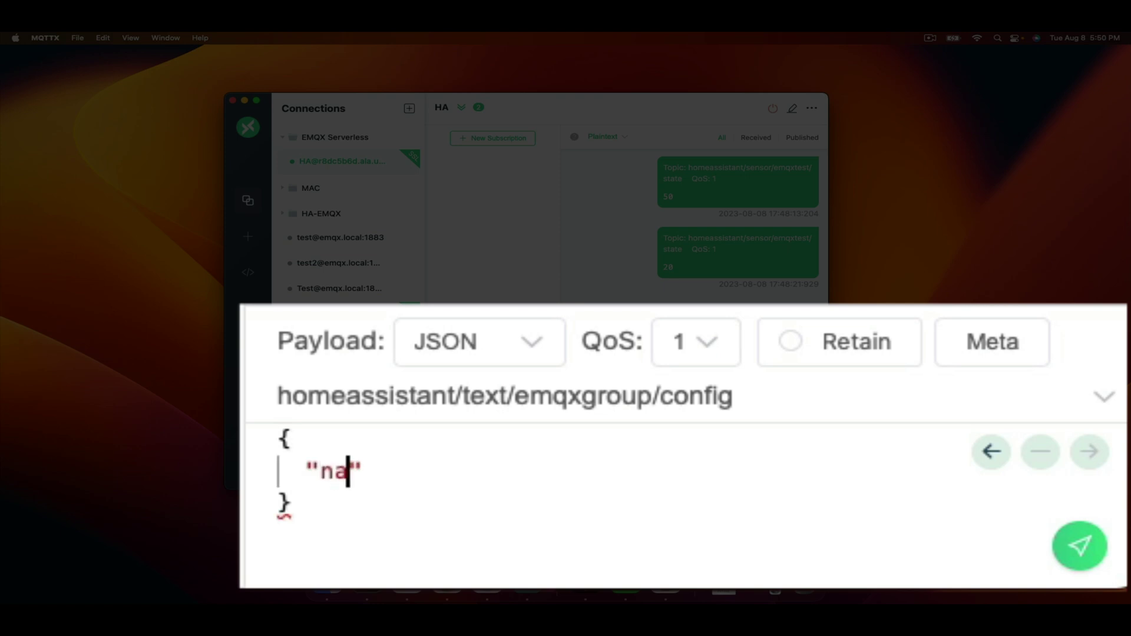
{"action": "type", "text": "name\": "}
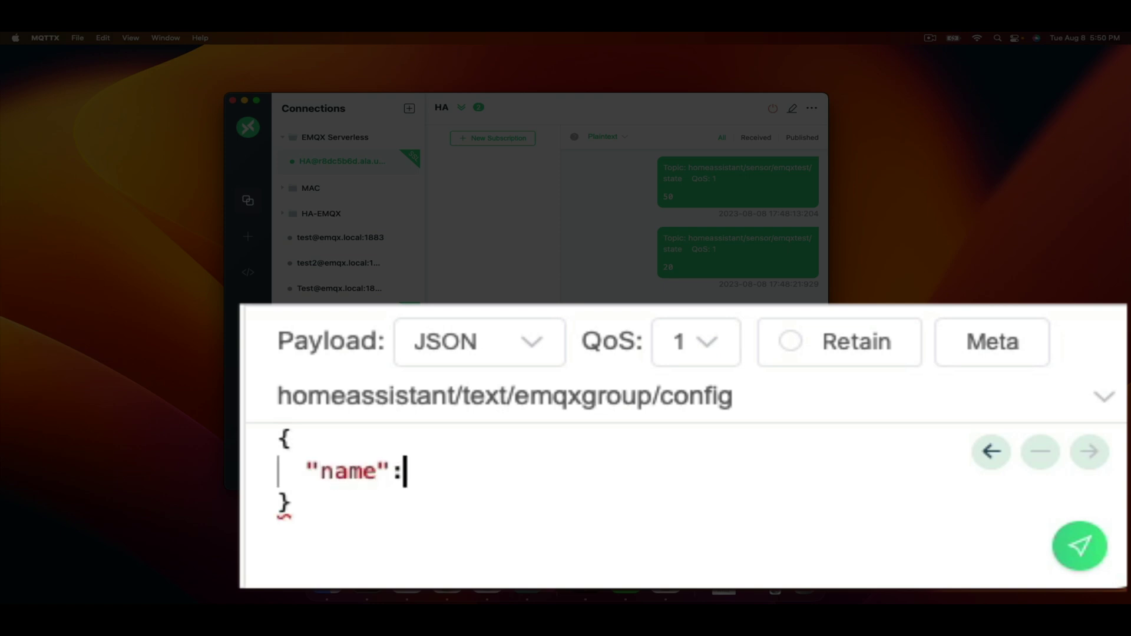
{"action": "type", "text": "\"Emqx"}
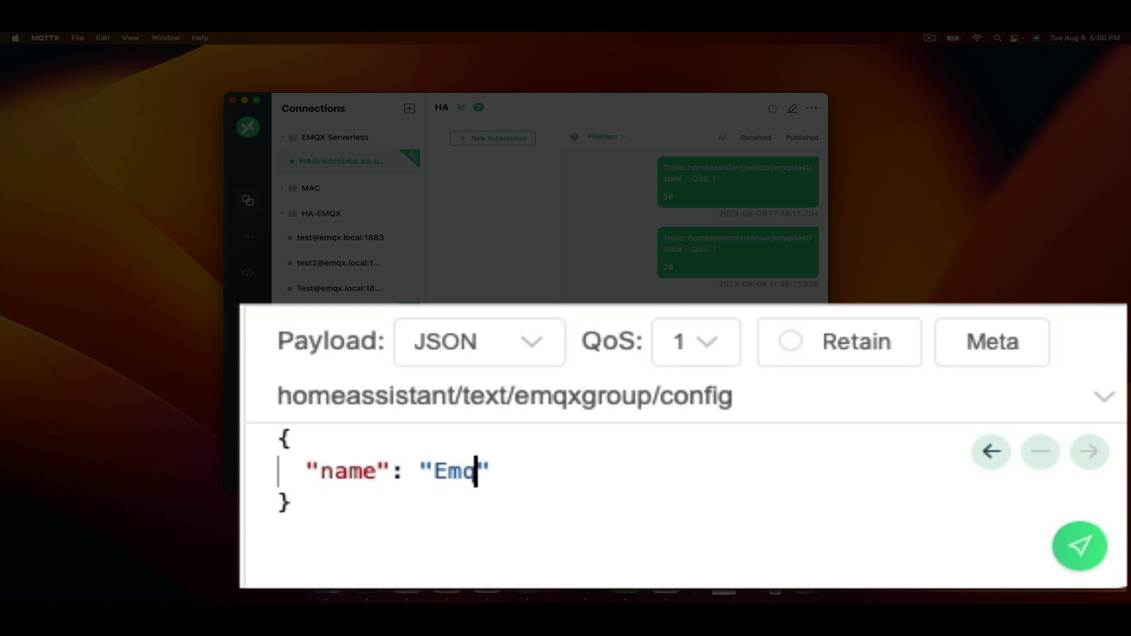
{"action": "type", "text": "Text"}
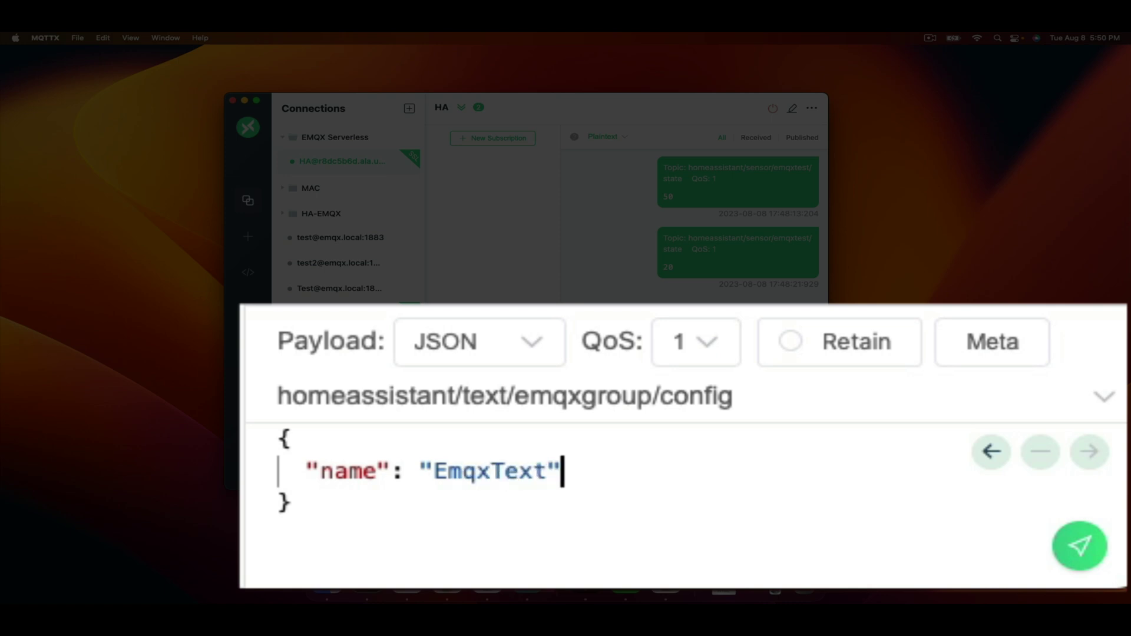
{"action": "type", "text": ","}
{"action": "key", "text": "Return"}
{"action": "type", "text": "comm"}
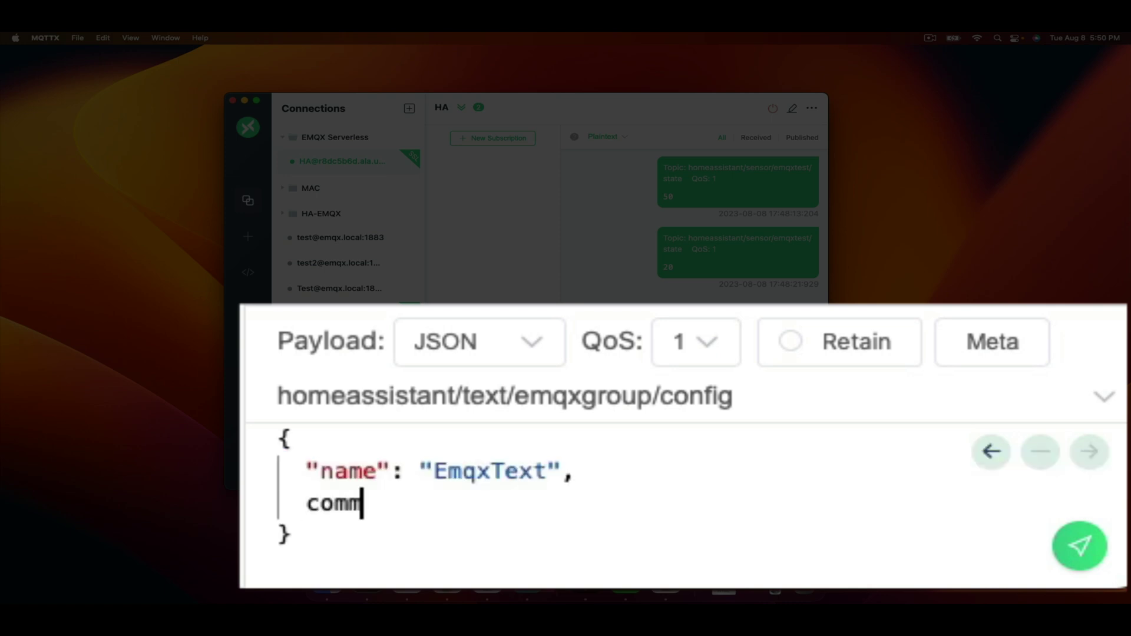
{"action": "key", "text": "BackSpace"}
{"action": "key", "text": "BackSpace"}
{"action": "key", "text": "BackSpace"}
{"action": "key", "text": "BackSpace"}
{"action": "type", "text": "\"command"}
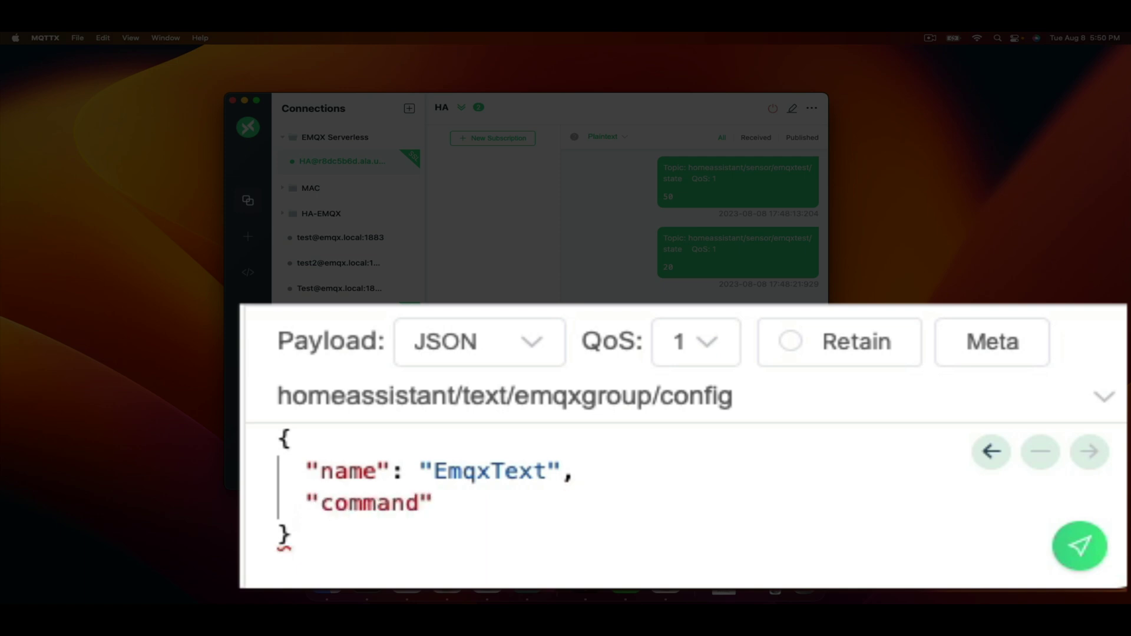
{"action": "type", "text": "_topi"}
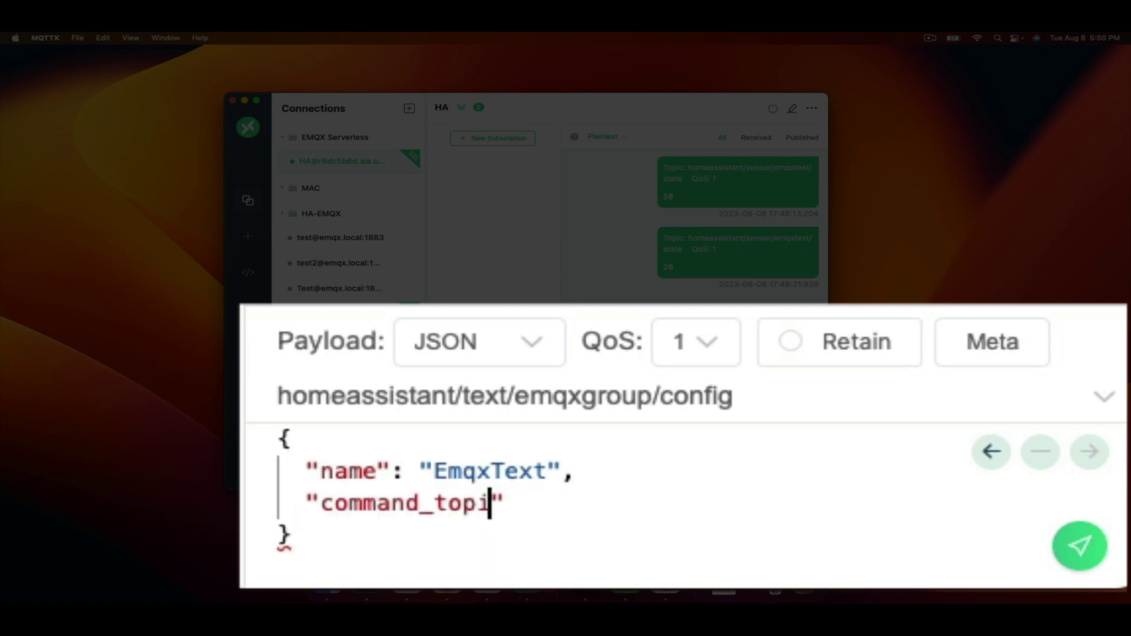
{"action": "type", "text": "c\""}
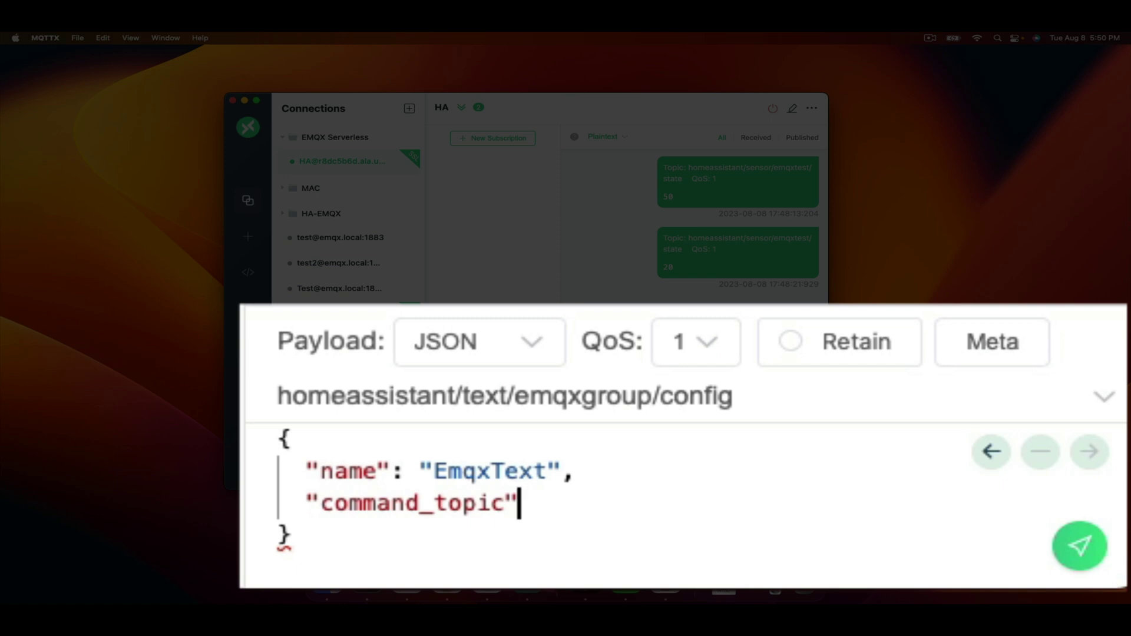
{"action": "type", "text": ": \"h"}
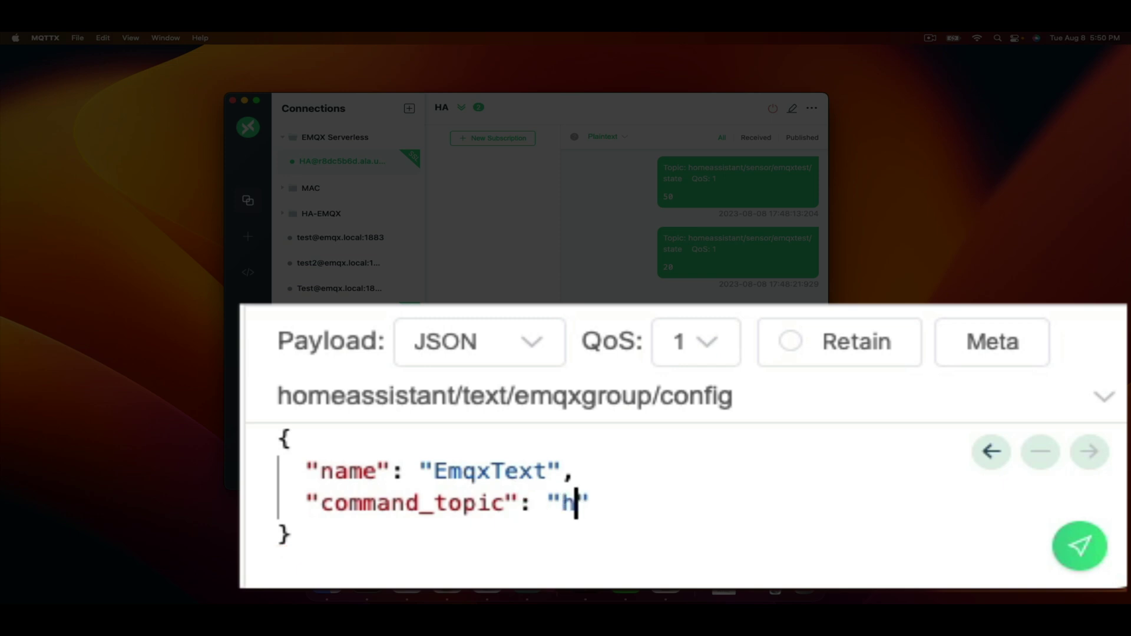
{"action": "type", "text": "omeassis"}
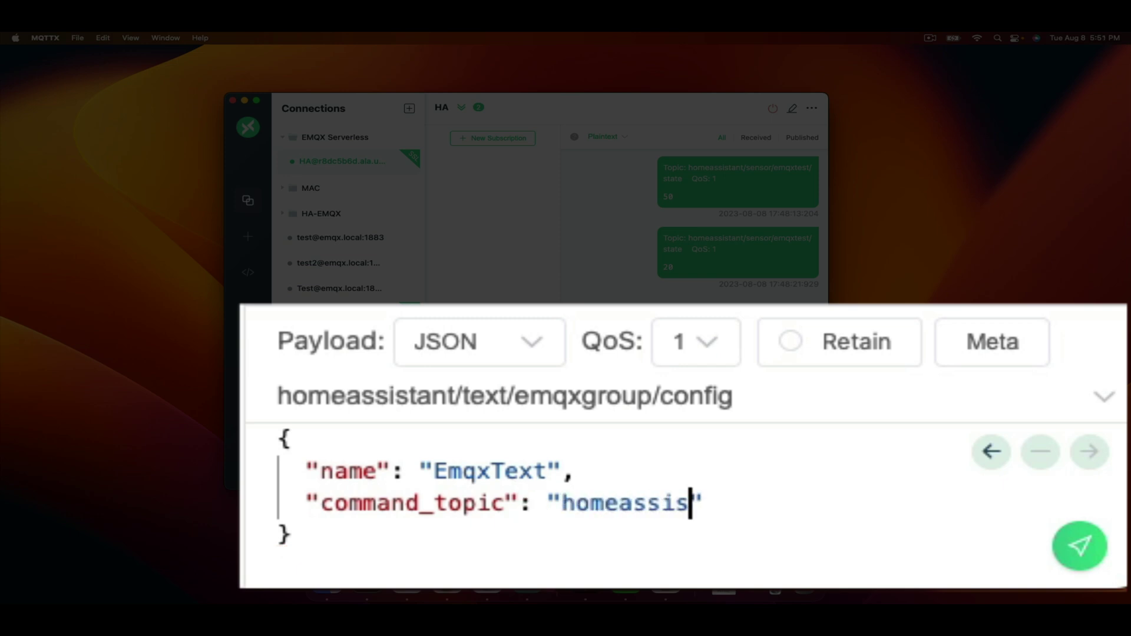
{"action": "type", "text": "tant/t"}
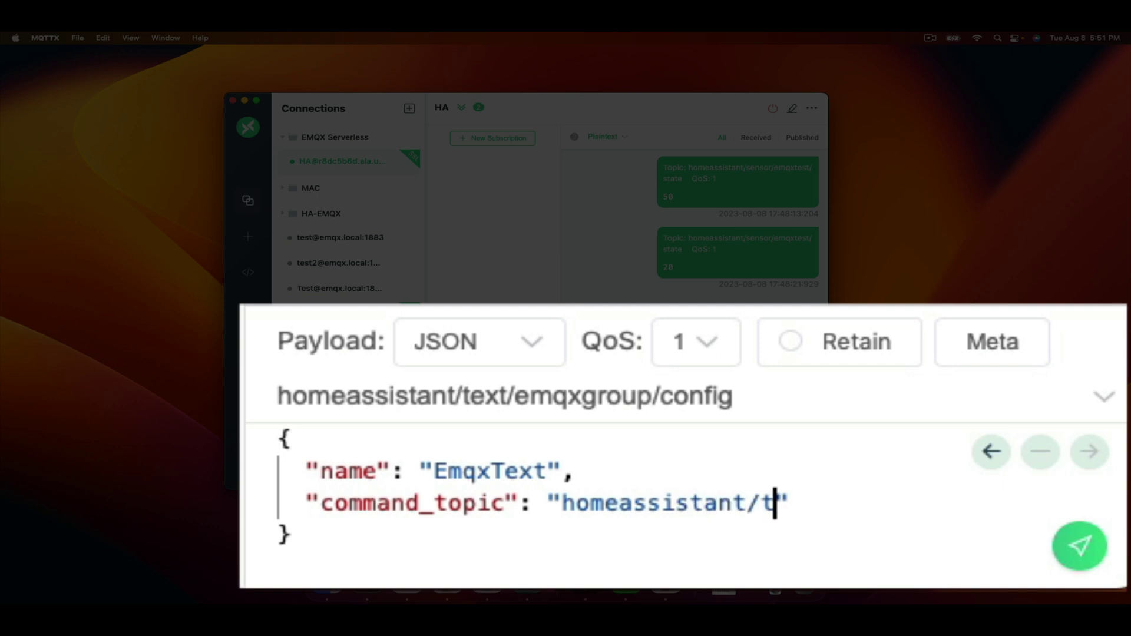
{"action": "type", "text": "ext/emqxg"}
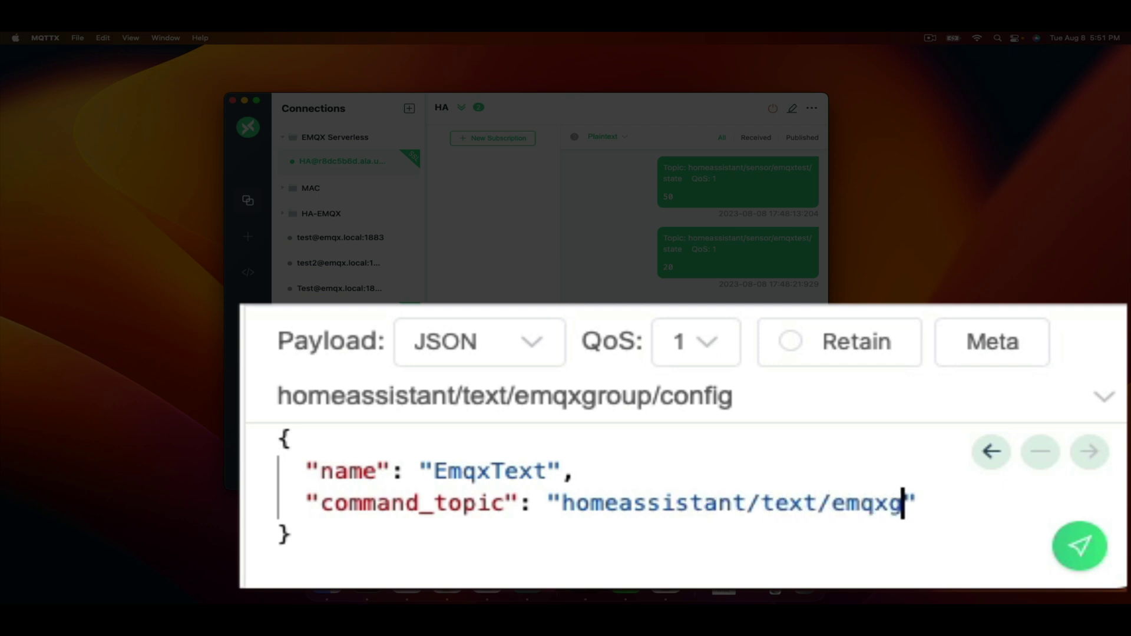
{"action": "type", "text": "roup/se"}
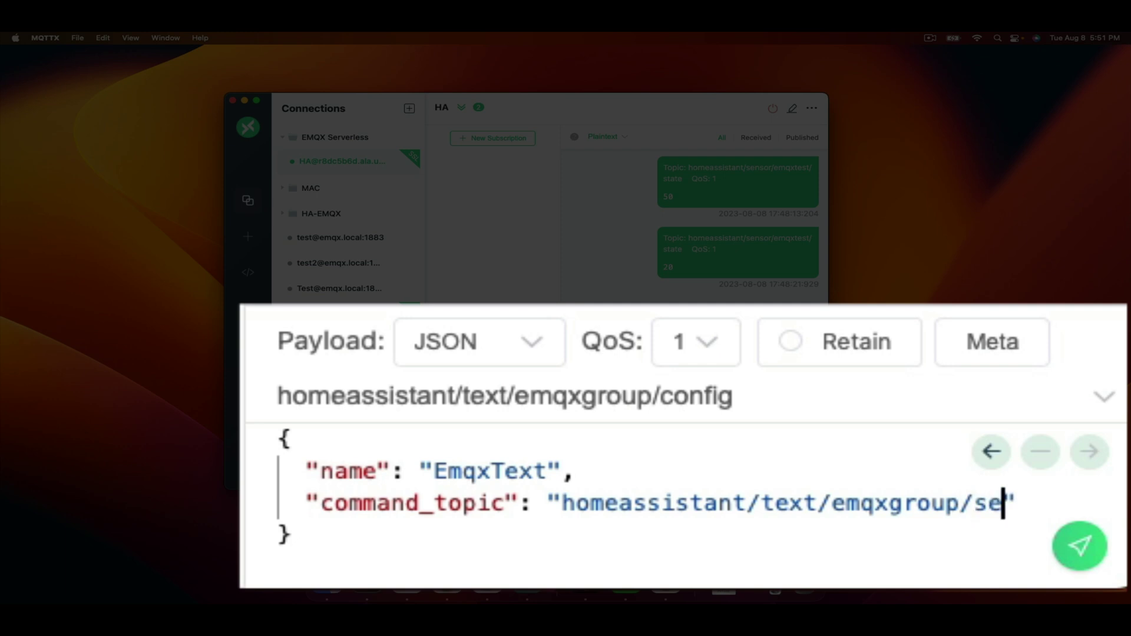
{"action": "type", "text": "t\","}
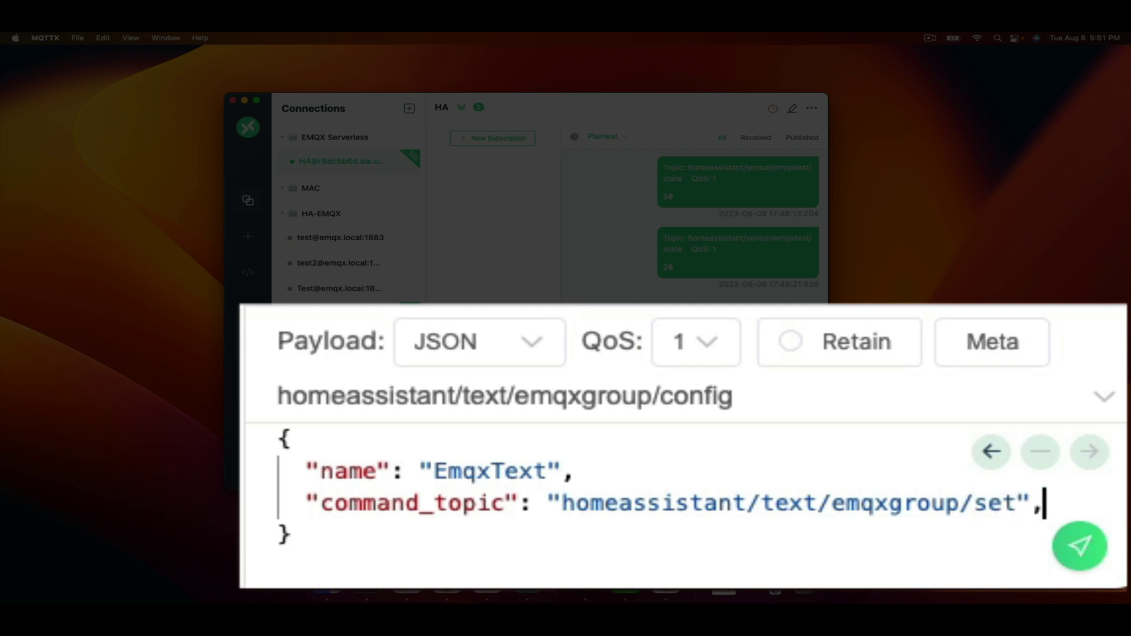
Add "state_topic": "homeassistant/text/emqxgroup/state" to the JSON payload
{"action": "key", "text": "Return"}
{"action": "type", "text": "\"sta"}
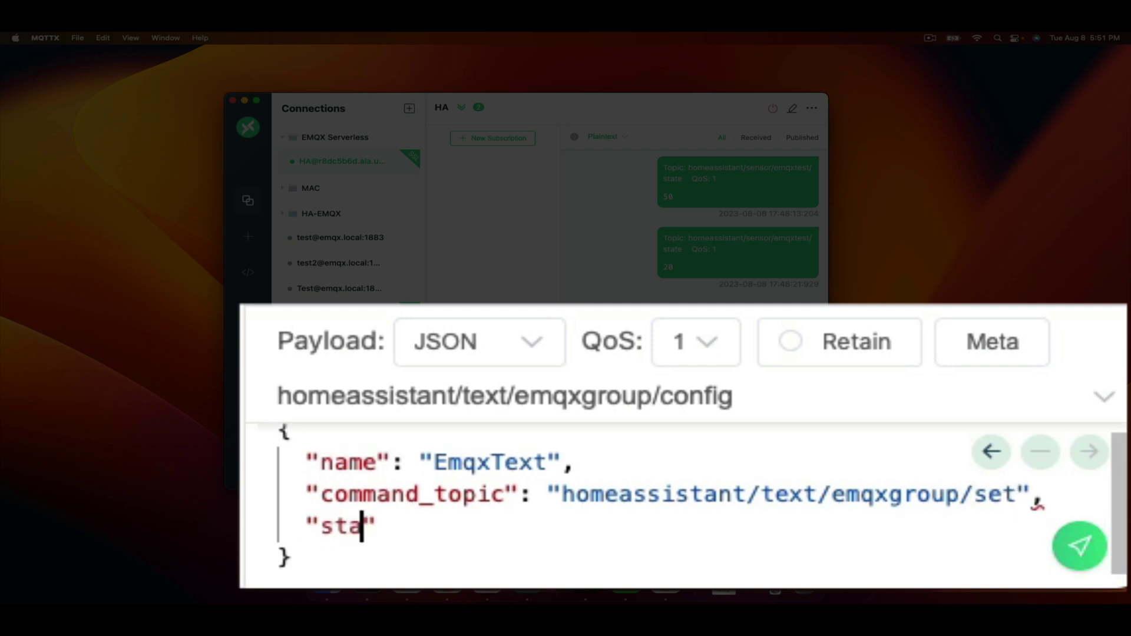
{"action": "type", "text": "te_tipo"}
{"action": "key", "text": "BackSpace"}
{"action": "key", "text": "BackSpace"}
{"action": "key", "text": "BackSpace"}
{"action": "type", "text": "opic"}
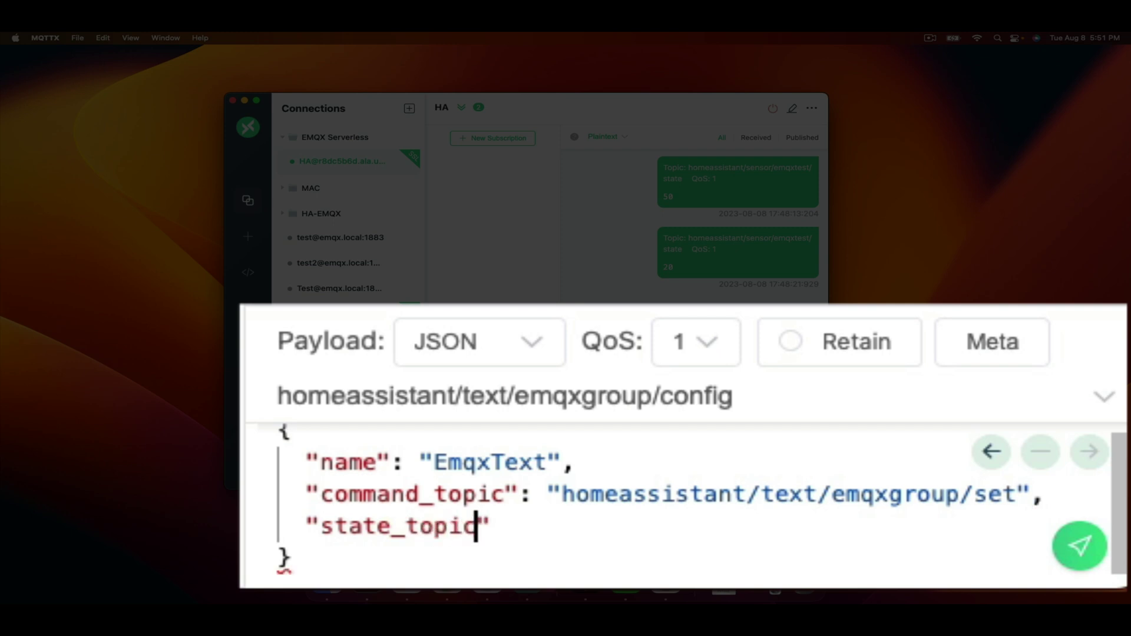
{"action": "type", "text": "\":"}
{"action": "type", "text": "\"homeas"}
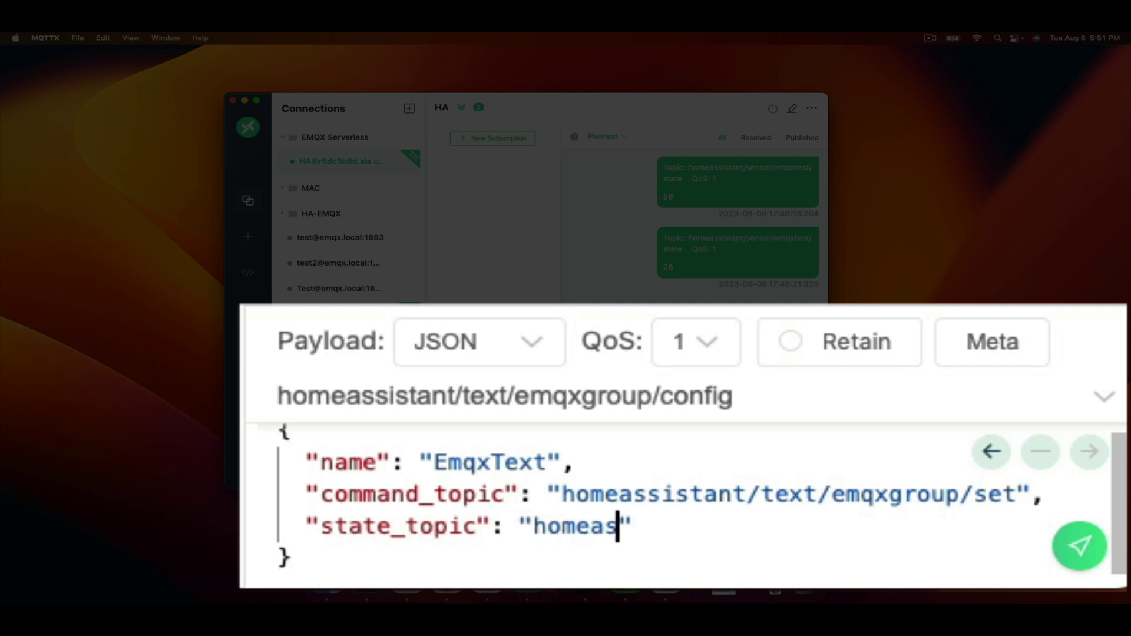
{"action": "type", "text": "sistant"}
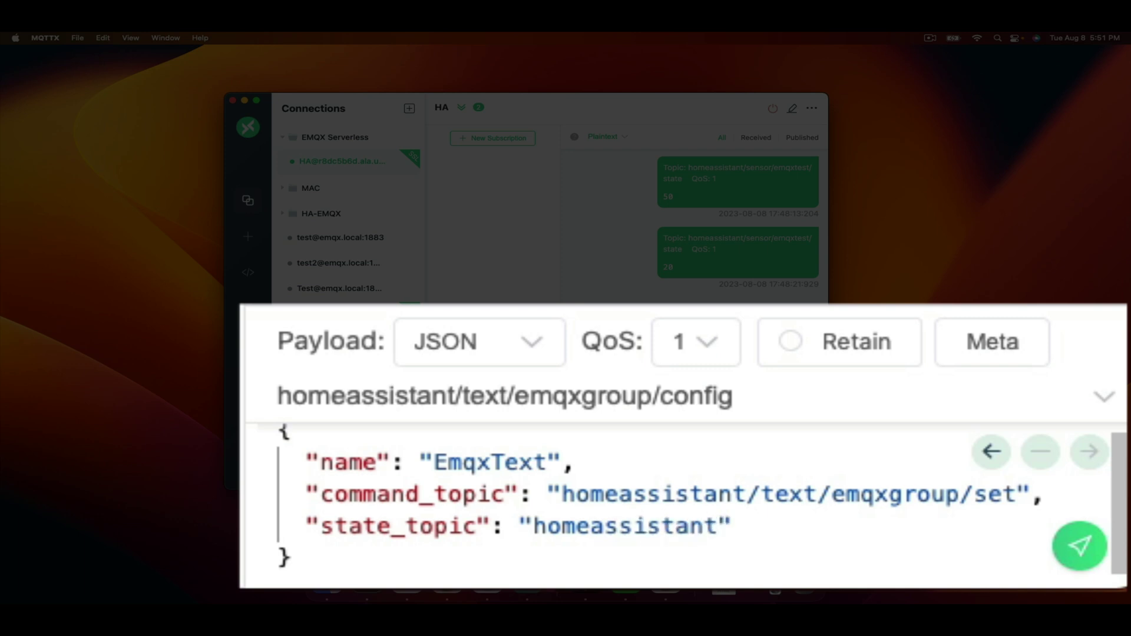
{"action": "type", "text": "/tex"}
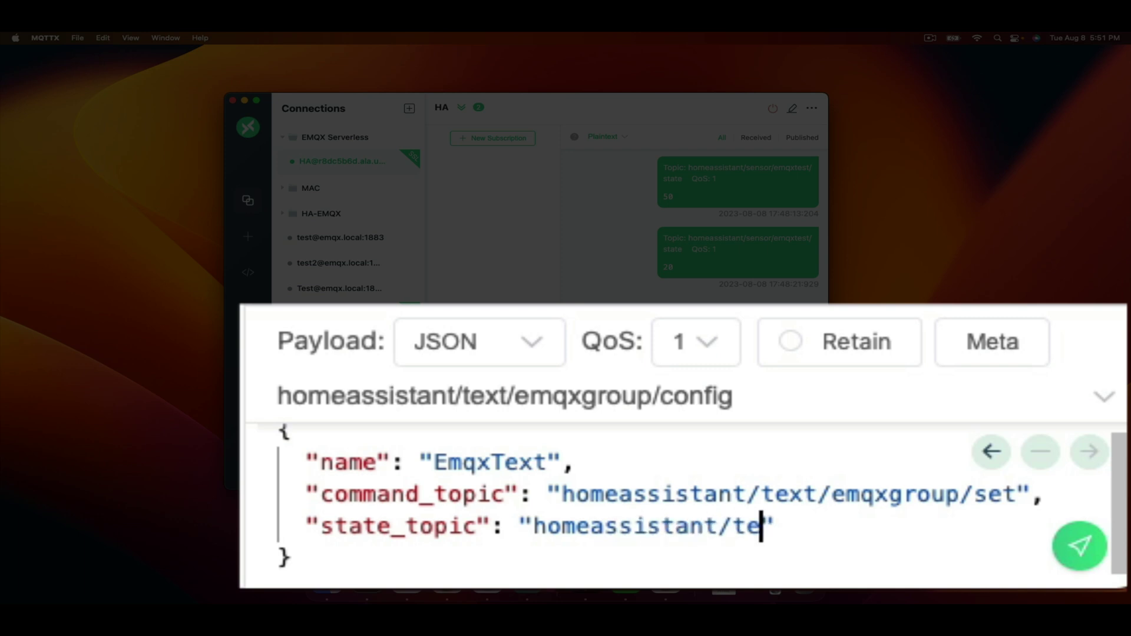
{"action": "type", "text": "t/emqxg"}
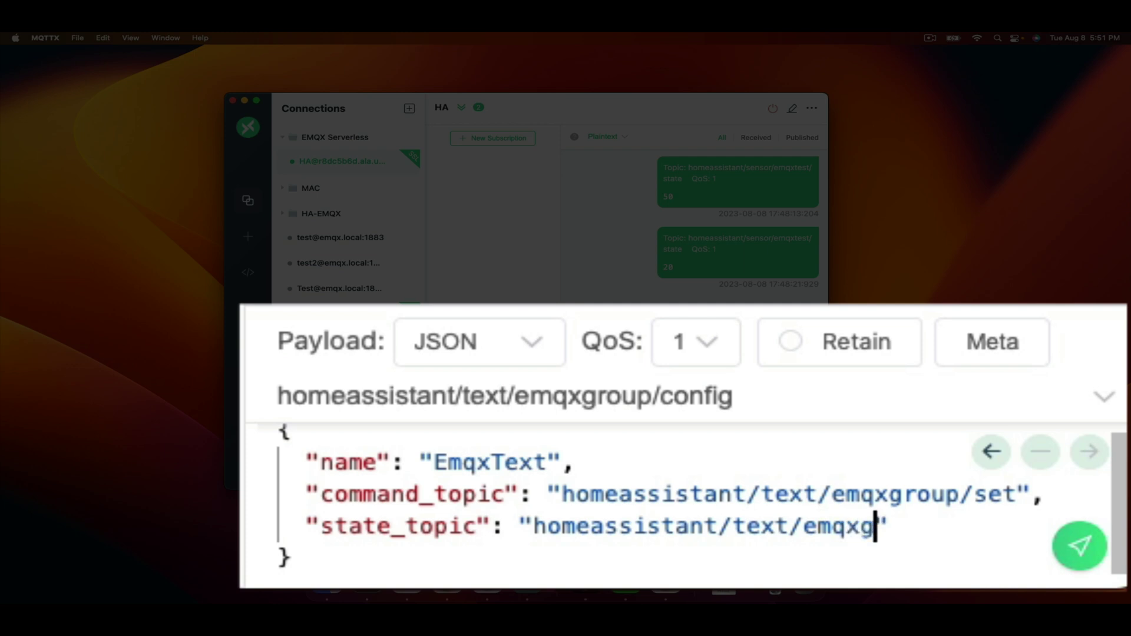
{"action": "type", "text": "roup/s"}
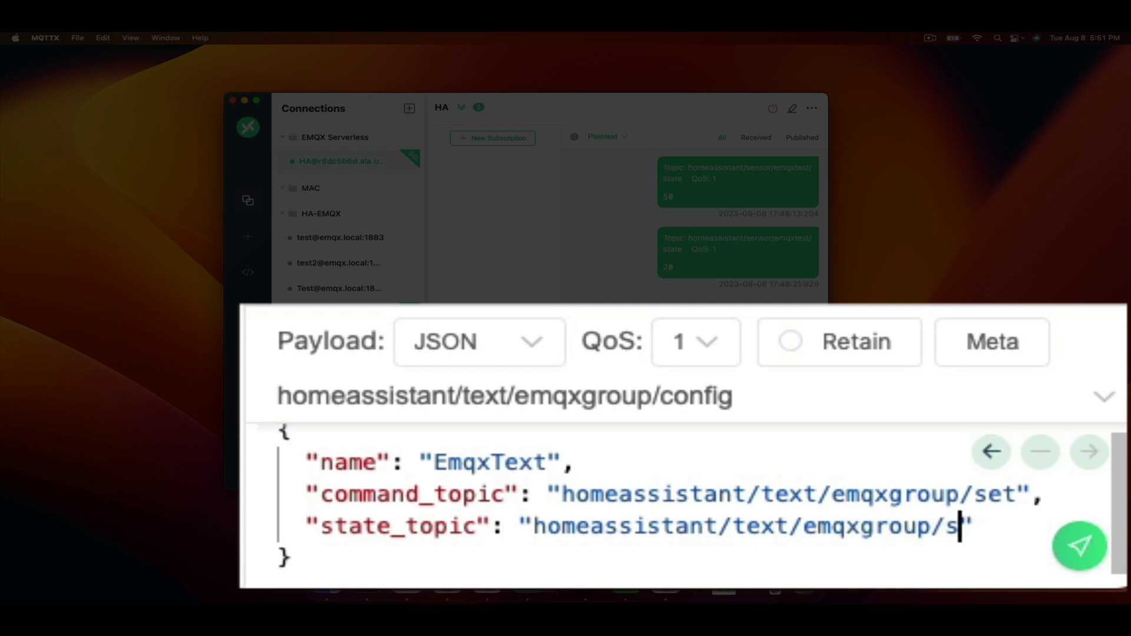
{"action": "type", "text": "tate\","}
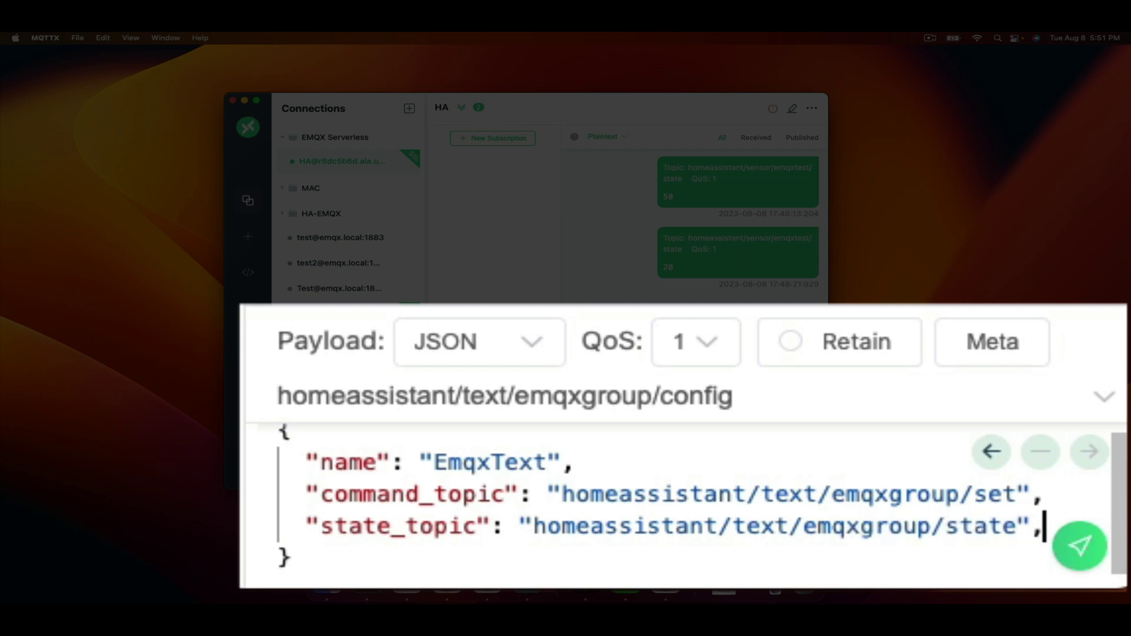
Add unique_id "emqxtext01" and publish the EmqxText config message
{"action": "key", "text": "Return"}
{"action": "type", "text": "\"uni"}
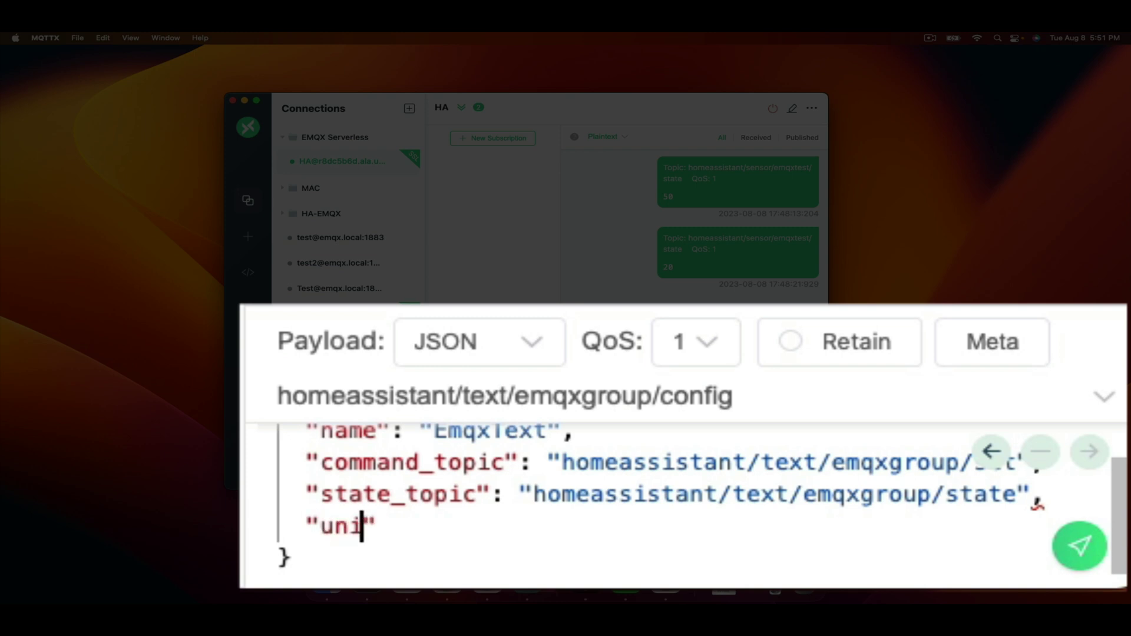
{"action": "type", "text": "que_"}
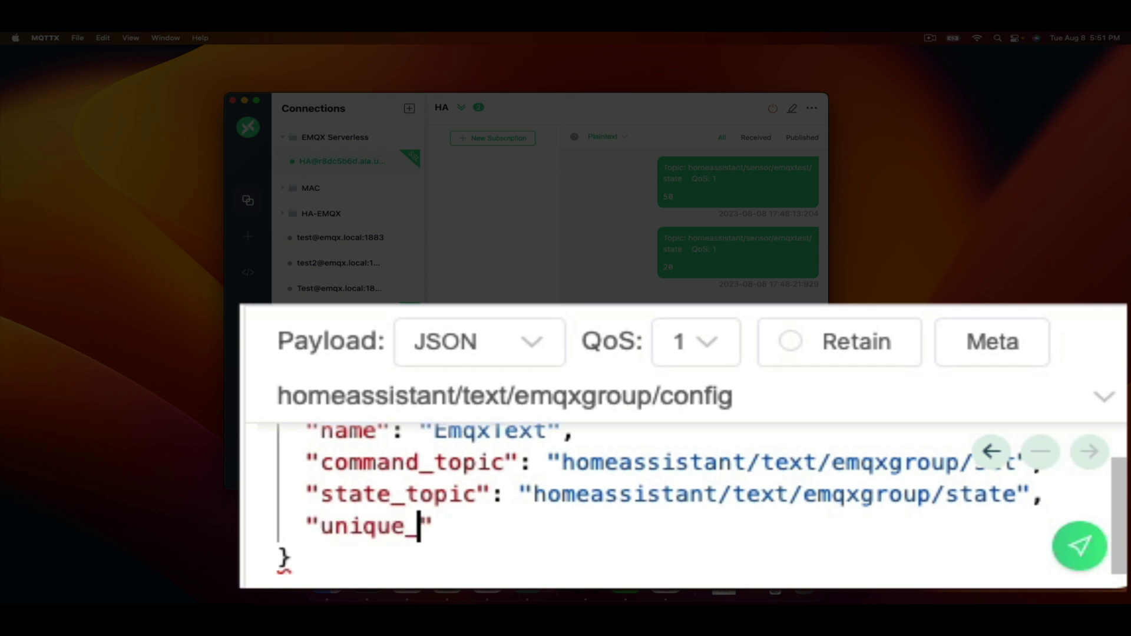
{"action": "type", "text": "id\": \"emqxtext01"}
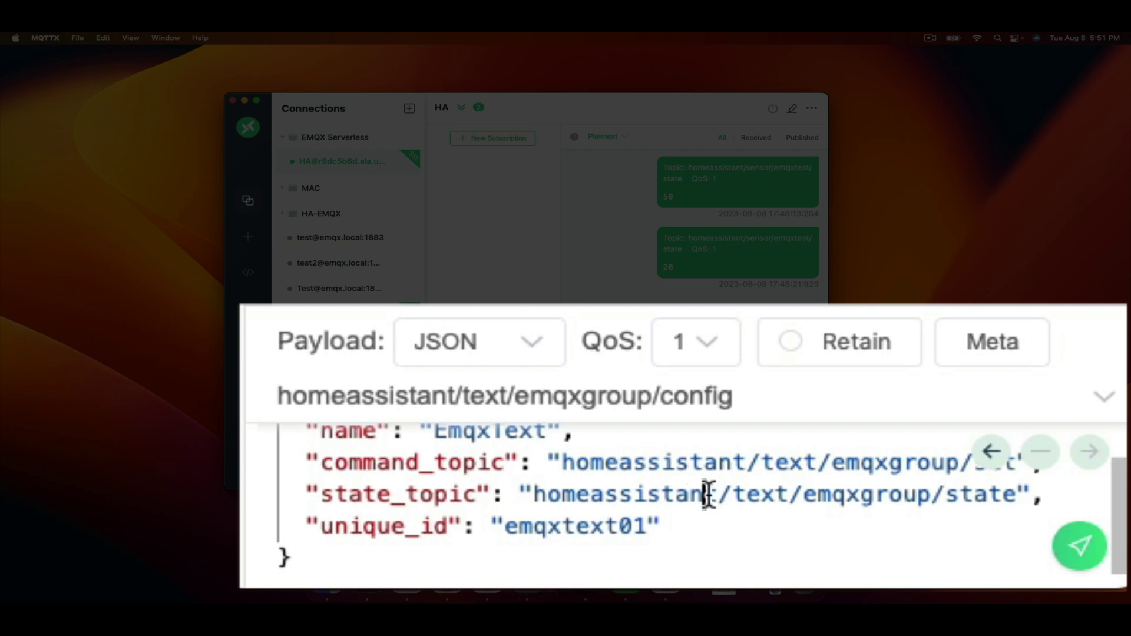
{"action": "double_click", "coordinate": [706, 494]}
{"action": "left_click", "coordinate": [1079, 548]}
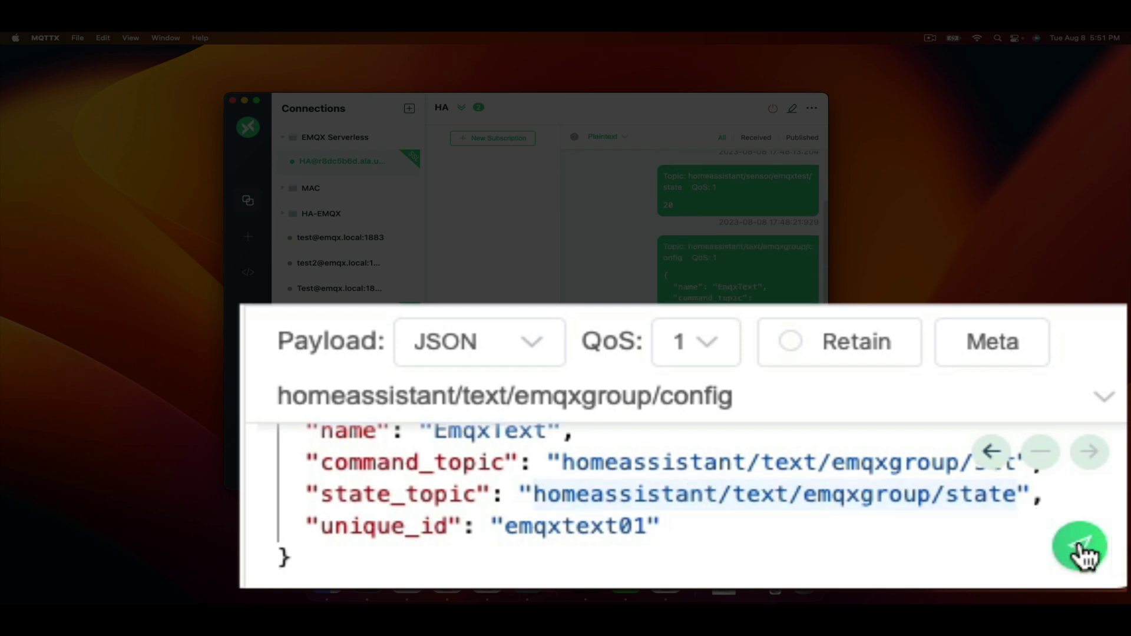
Add an EmqxText entity card below the test_sensor gauge and finish editing the dashboard
{"action": "key", "text": "ctrl+Right"}
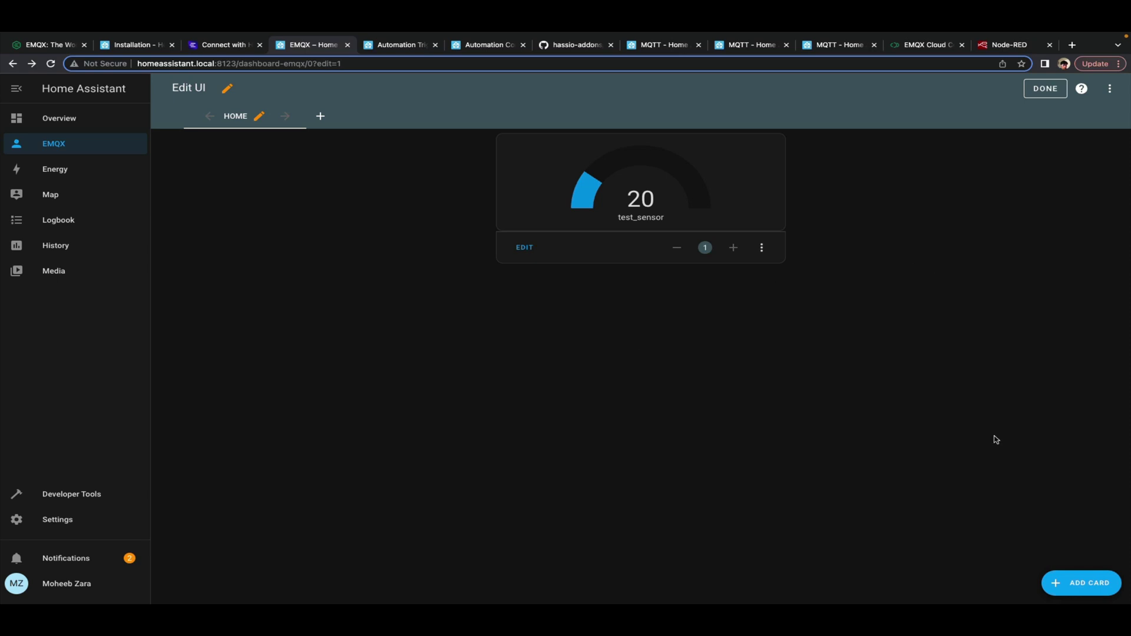
{"action": "left_click", "coordinate": [1054, 582]}
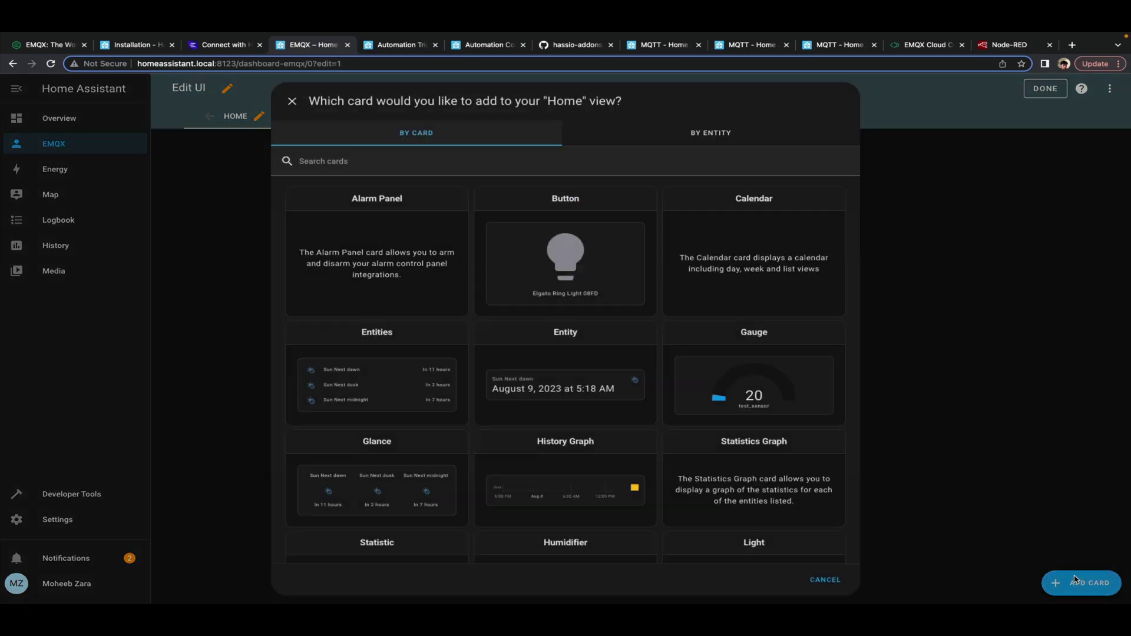
{"action": "left_click", "coordinate": [709, 136]}
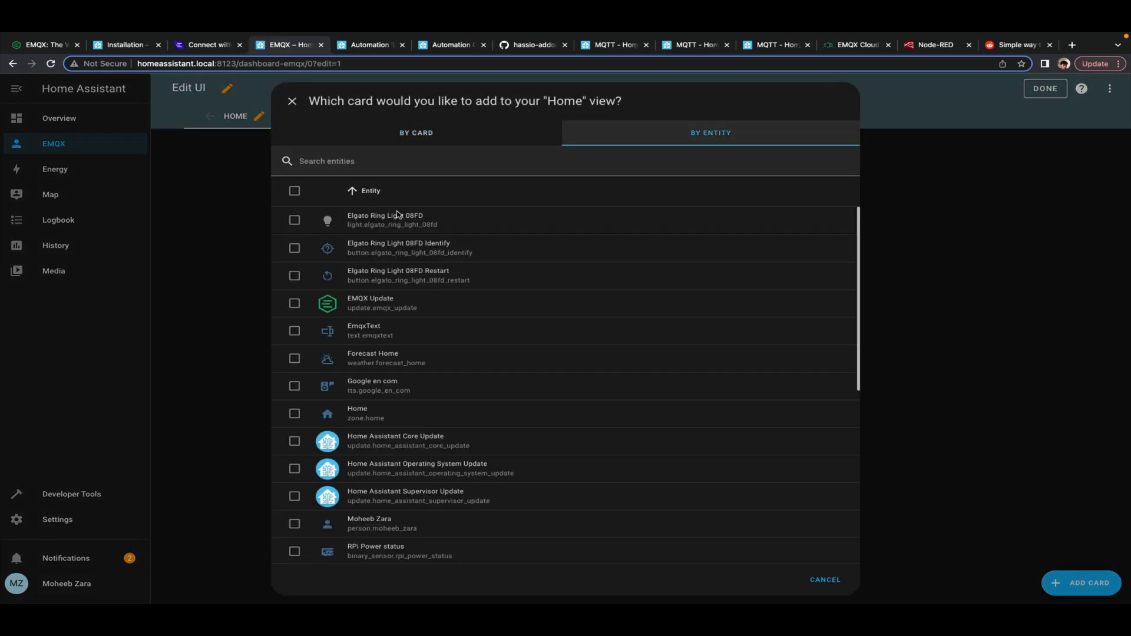
{"action": "left_click", "coordinate": [295, 331]}
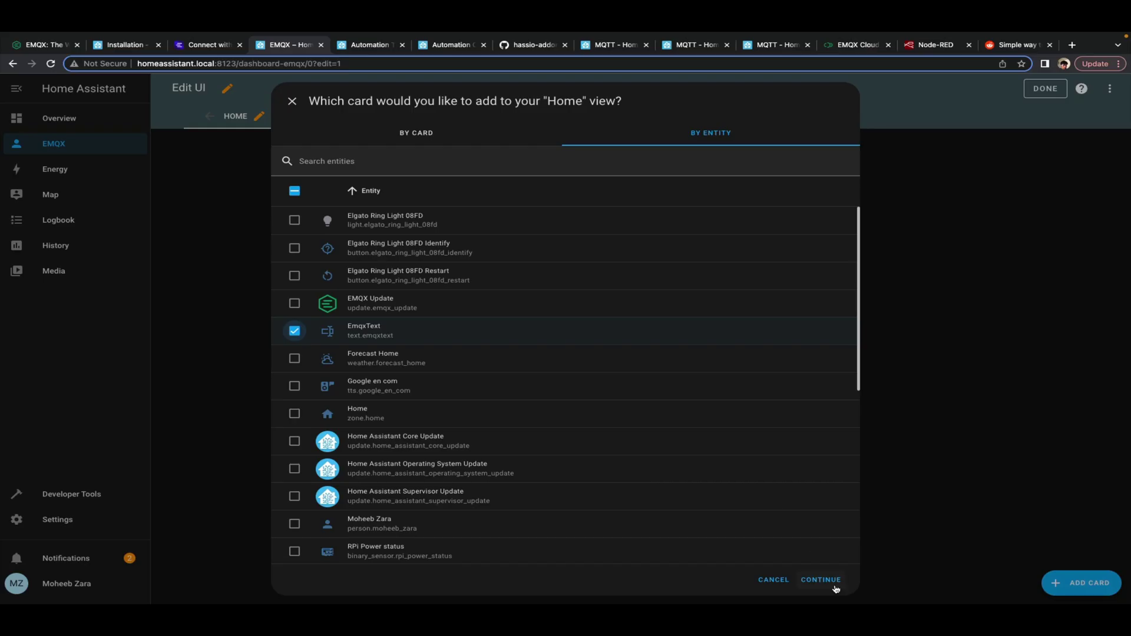
{"action": "left_click", "coordinate": [822, 580]}
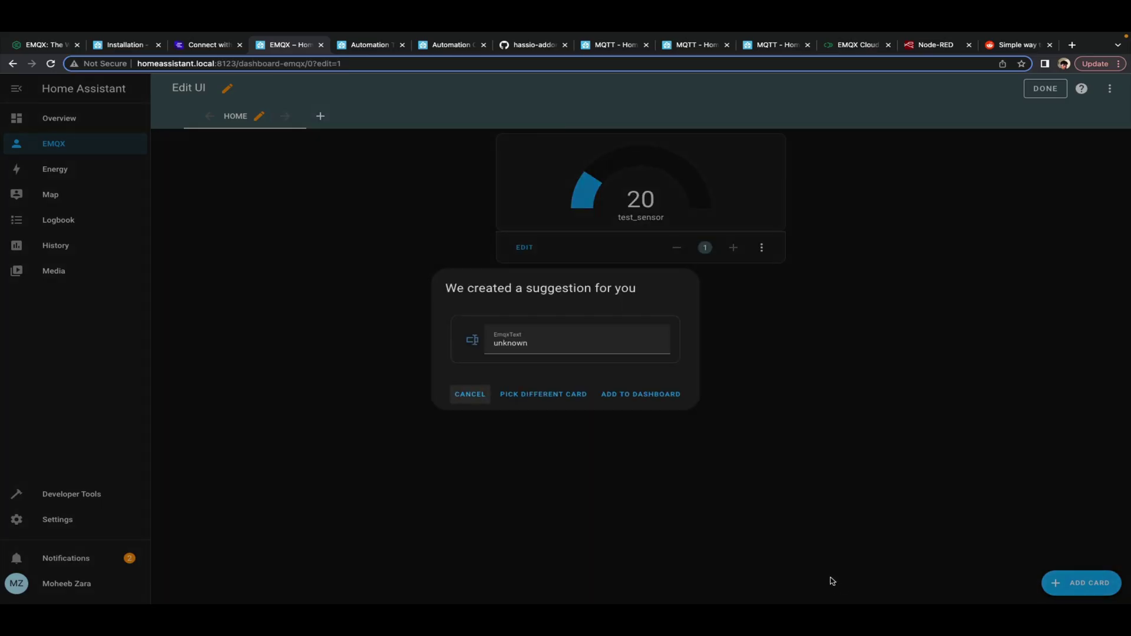
{"action": "left_click", "coordinate": [640, 394]}
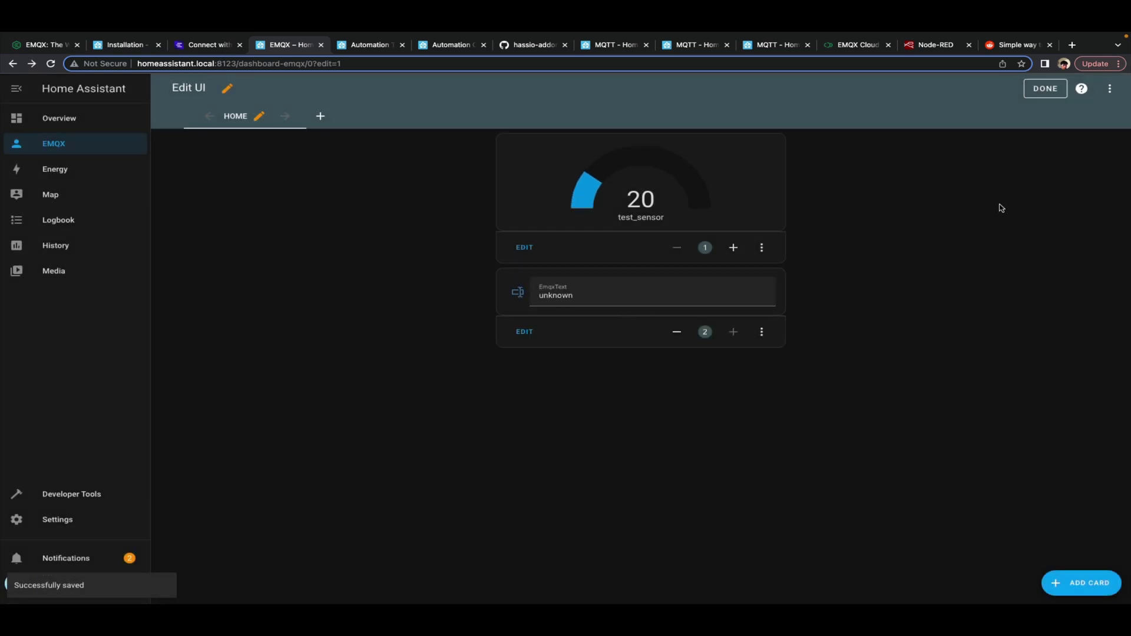
{"action": "left_click", "coordinate": [1040, 88]}
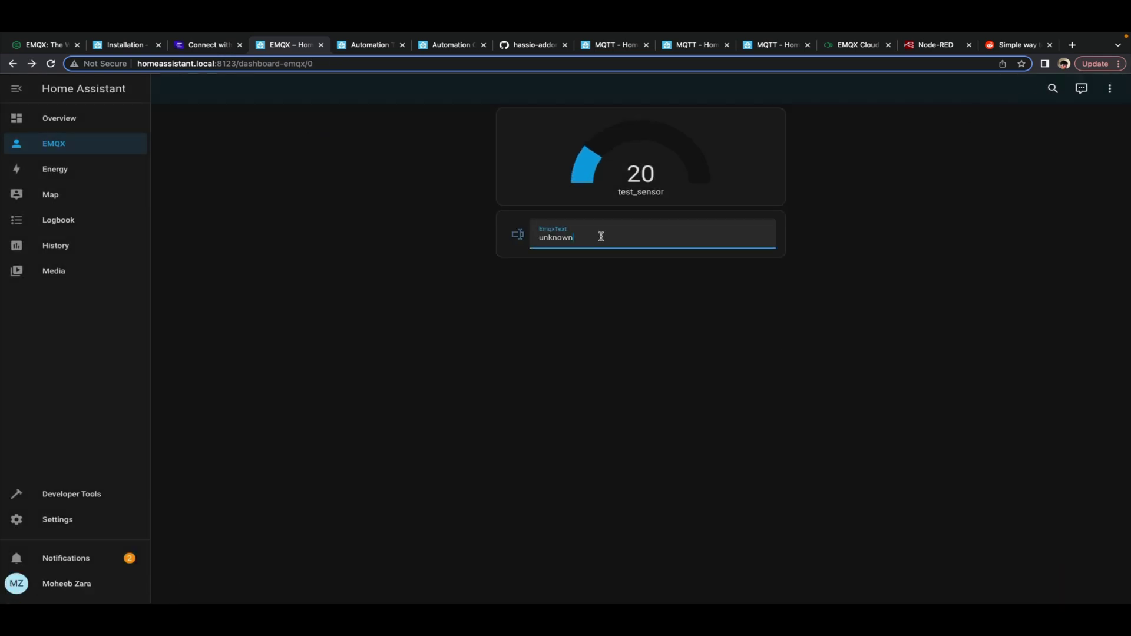
{"action": "left_click_drag", "start_coordinate": [599, 234], "coordinate": [524, 239]}
{"action": "key", "text": "super+Tab"}
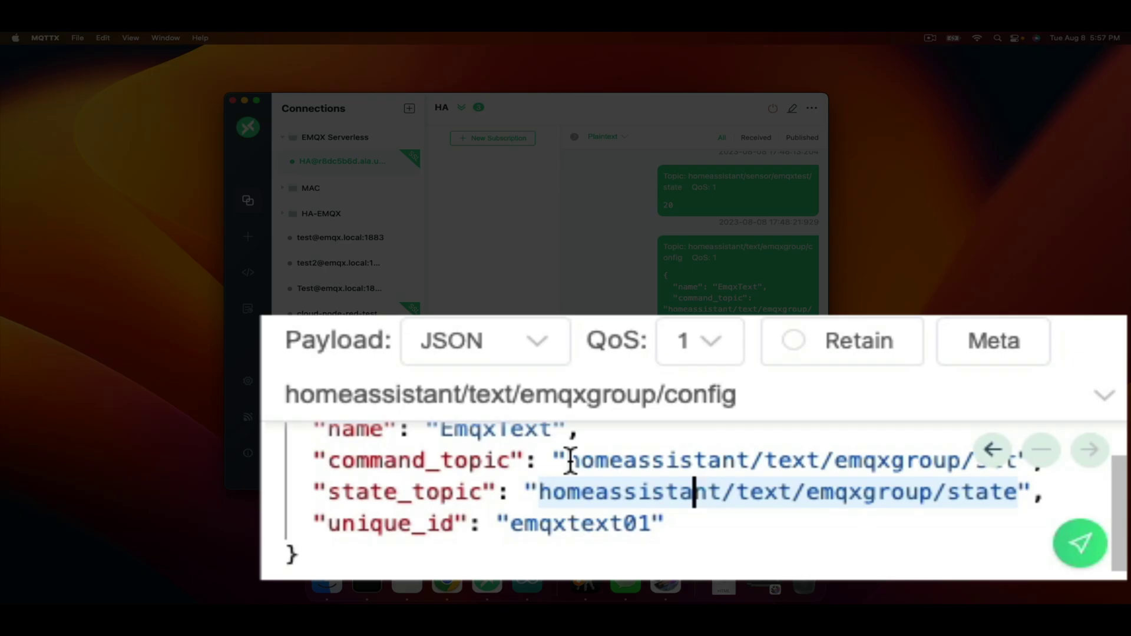
Subscribe in MQTTX to the copied command topic homeassistant/text/emqxgroup/set
{"action": "left_click_drag", "start_coordinate": [655, 452], "coordinate": [793, 455]}
{"action": "key", "text": "super+c"}
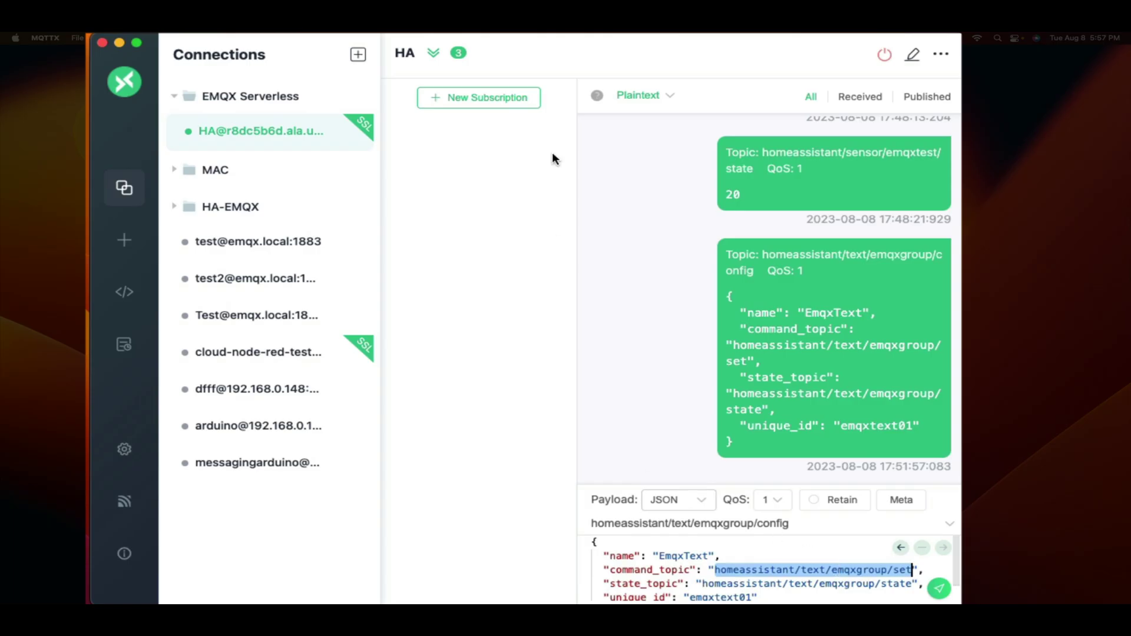
{"action": "left_click", "coordinate": [487, 97]}
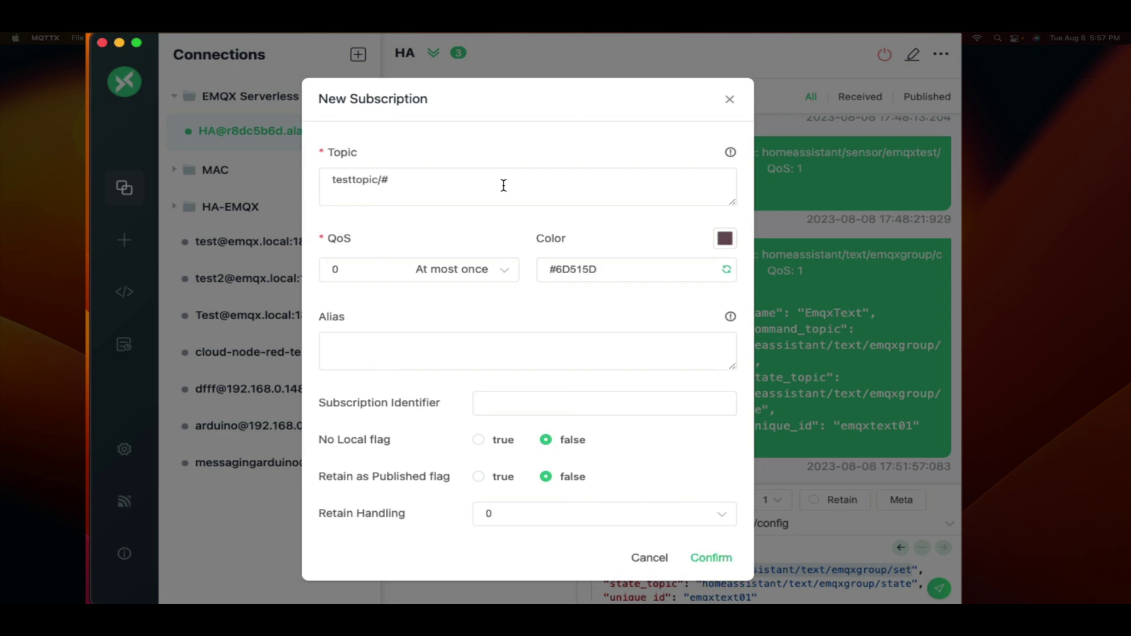
{"action": "key", "text": "super+a"}
{"action": "key", "text": "super+v"}
{"action": "left_click", "coordinate": [711, 558]}
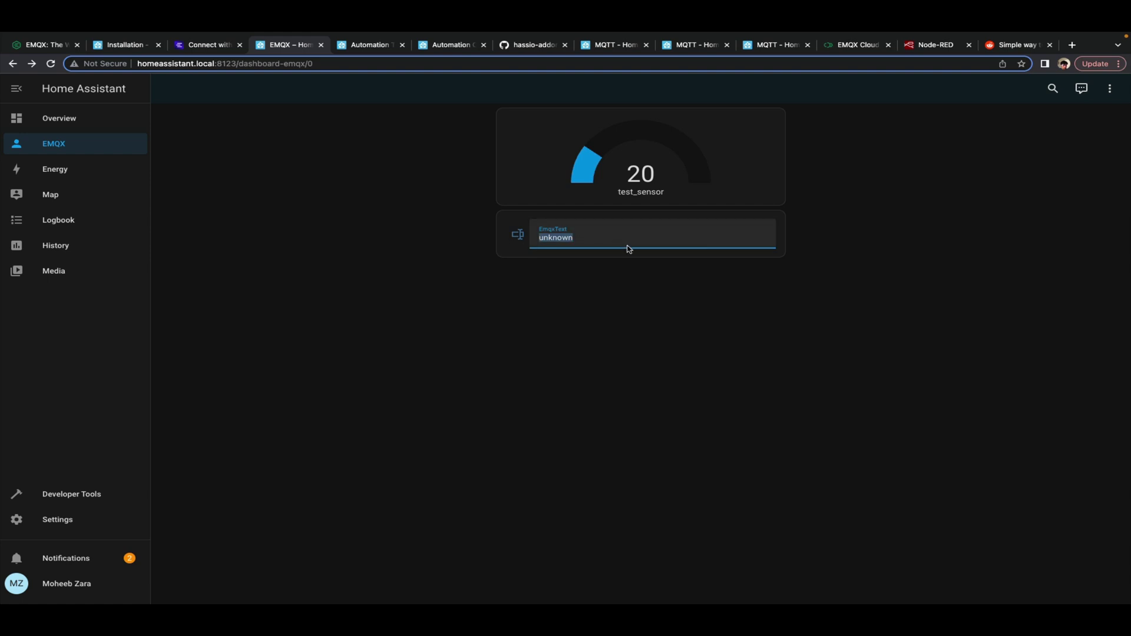
Enter 'hello world' in Home Assistant's EmqxText field and submit it
{"action": "type", "text": "hello world"}
{"action": "key", "text": "BackSpace"}
{"action": "type", "text": "ld"}
{"action": "key", "text": "Return"}
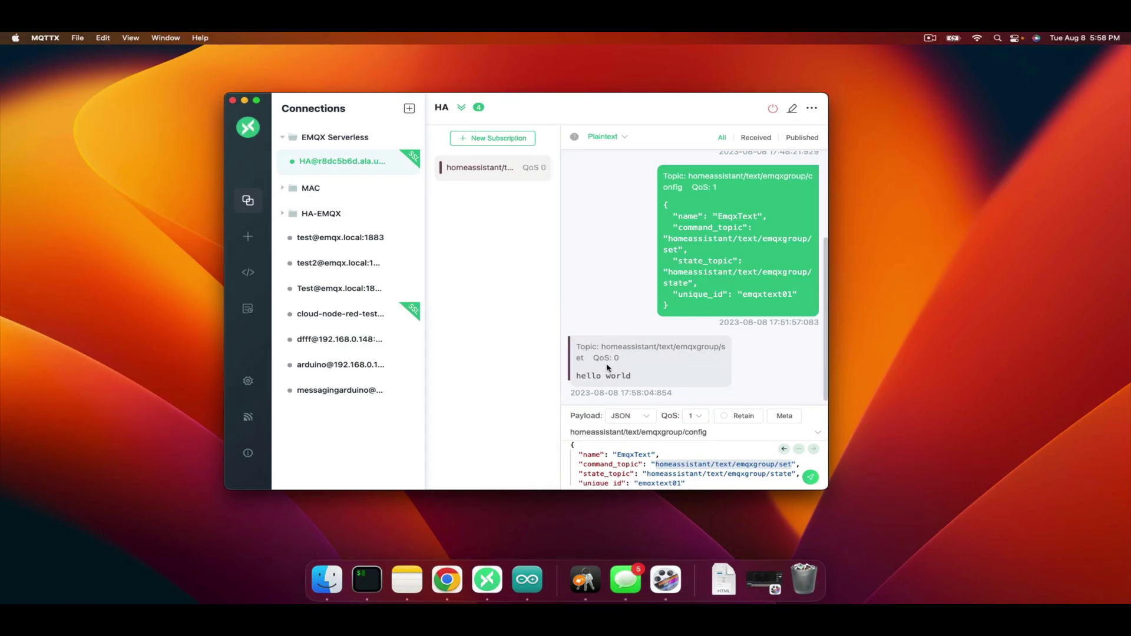
{"action": "key", "text": "ctrl+Right"}
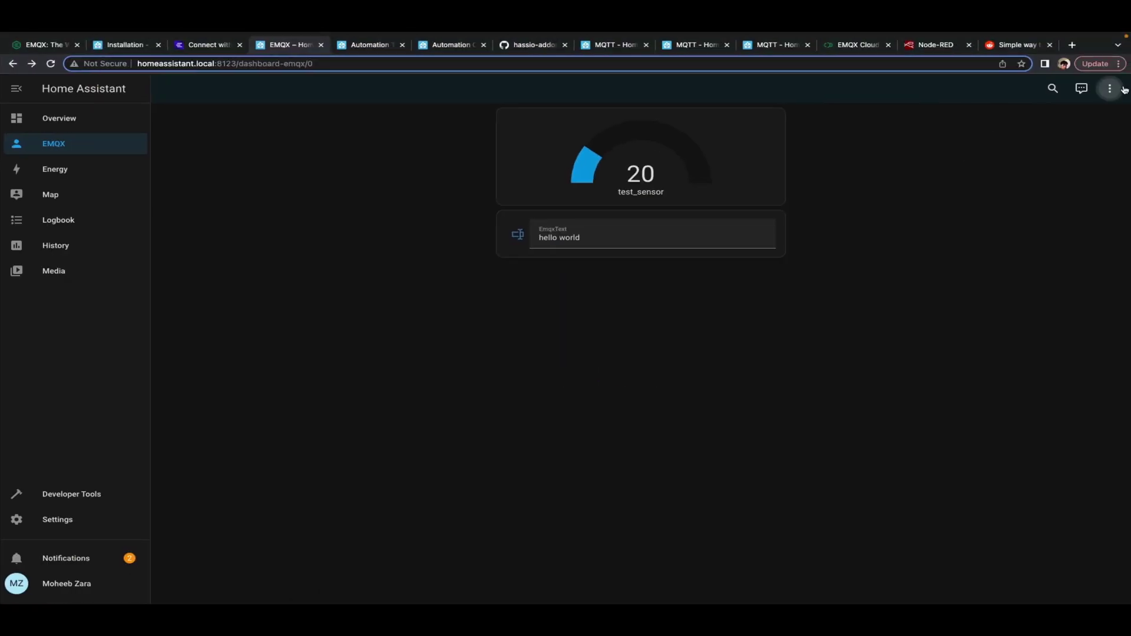
Edit the EMQX dashboard to add a single Entity card showing EmqxText, then finish editing
{"action": "left_click", "coordinate": [1110, 89]}
{"action": "left_click", "coordinate": [1062, 120]}
{"action": "left_click", "coordinate": [1078, 584]}
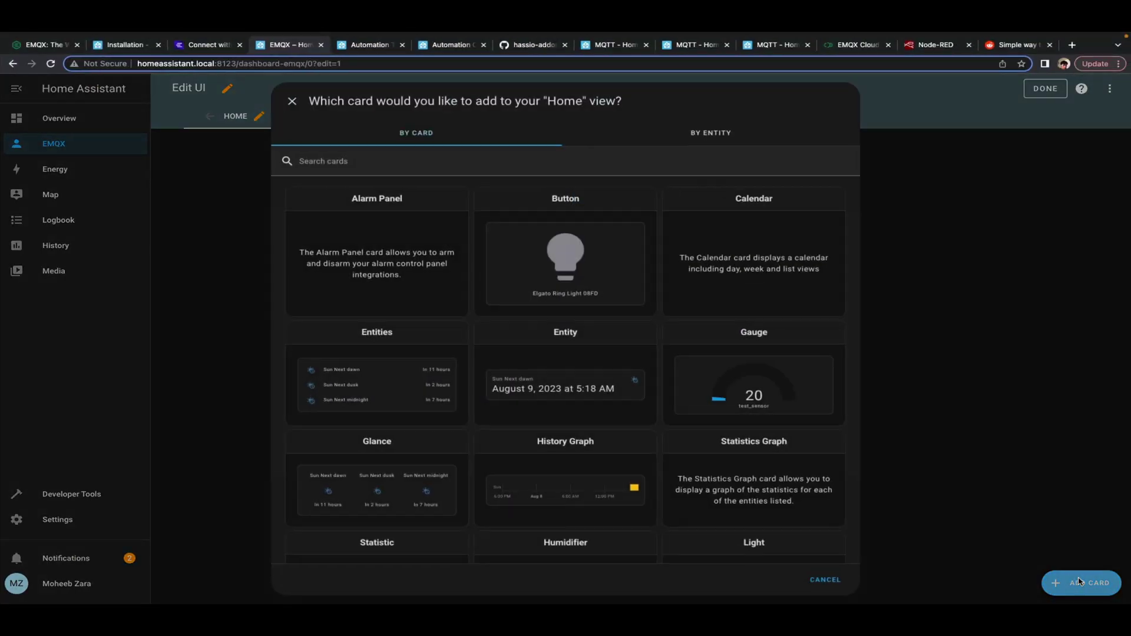
{"action": "scroll", "coordinate": [643, 458], "scroll_direction": "down", "scroll_amount": 1}
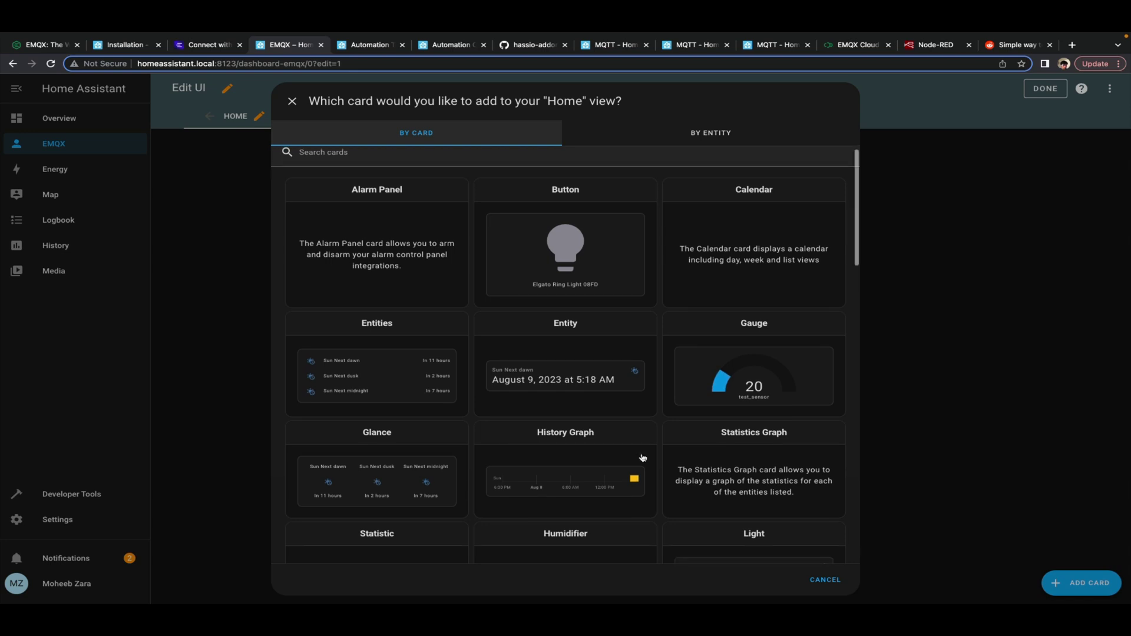
{"action": "left_click", "coordinate": [541, 330]}
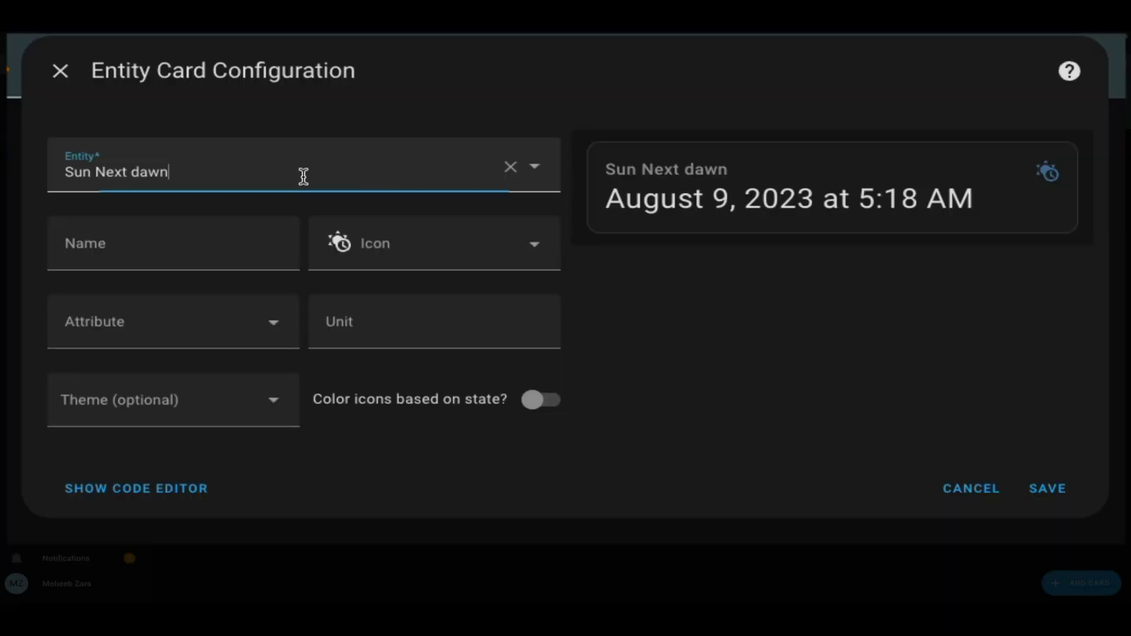
{"action": "left_click", "coordinate": [423, 171]}
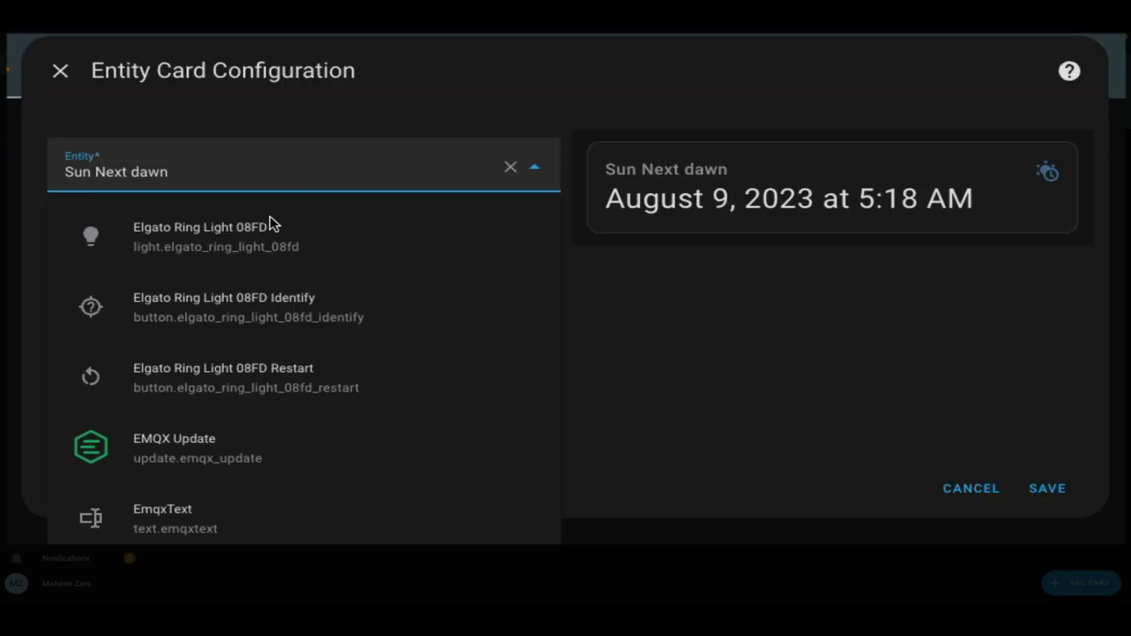
{"action": "left_click", "coordinate": [367, 360]}
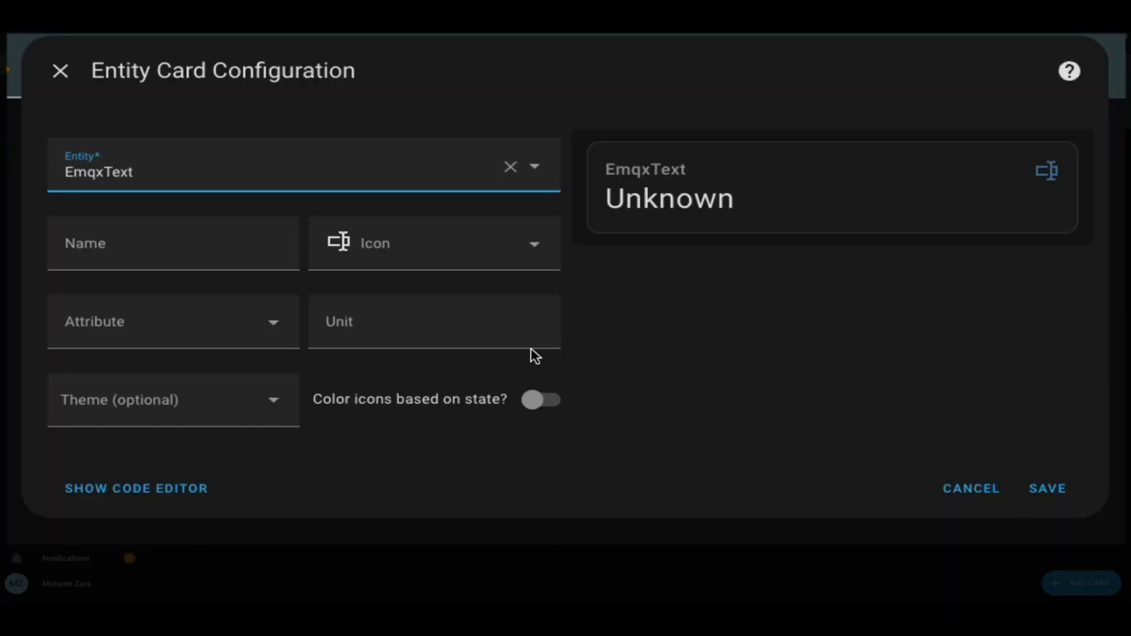
{"action": "left_click", "coordinate": [1021, 486]}
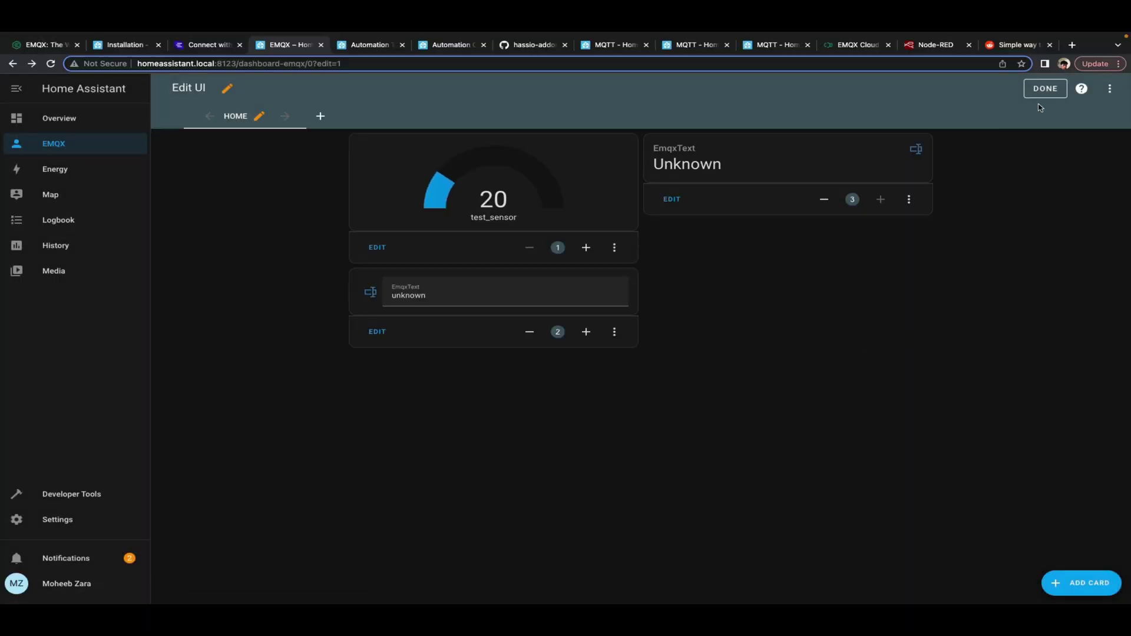
{"action": "left_click", "coordinate": [1040, 99]}
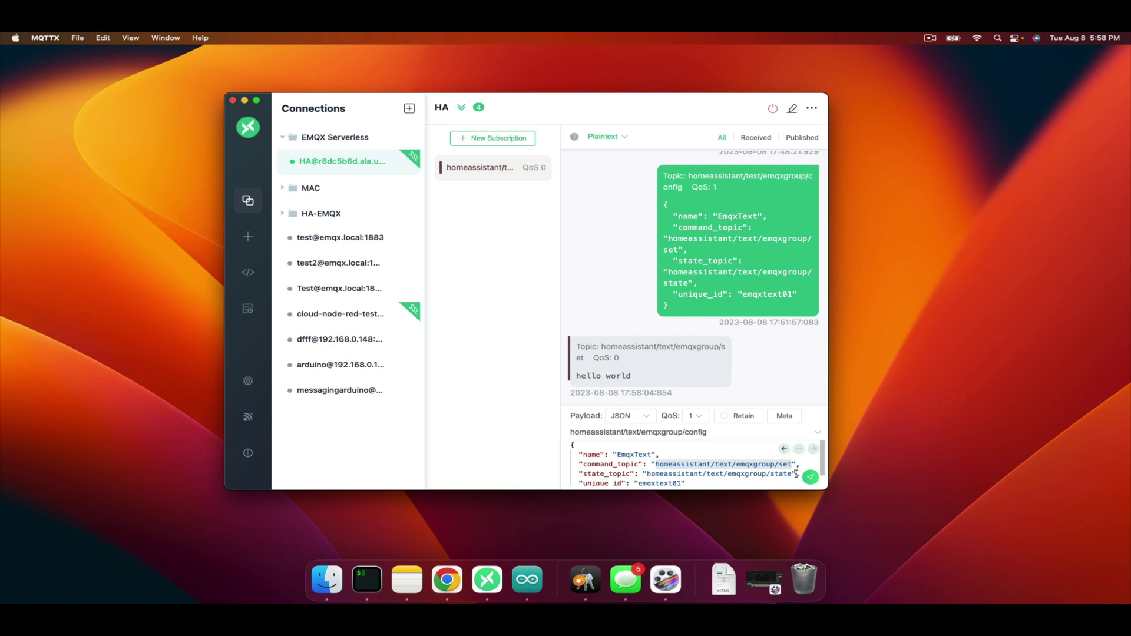
Set the MQTTX publish topic to homeassistant/text/emqxgroup/state
{"action": "left_click_drag", "start_coordinate": [791, 475], "coordinate": [654, 473]}
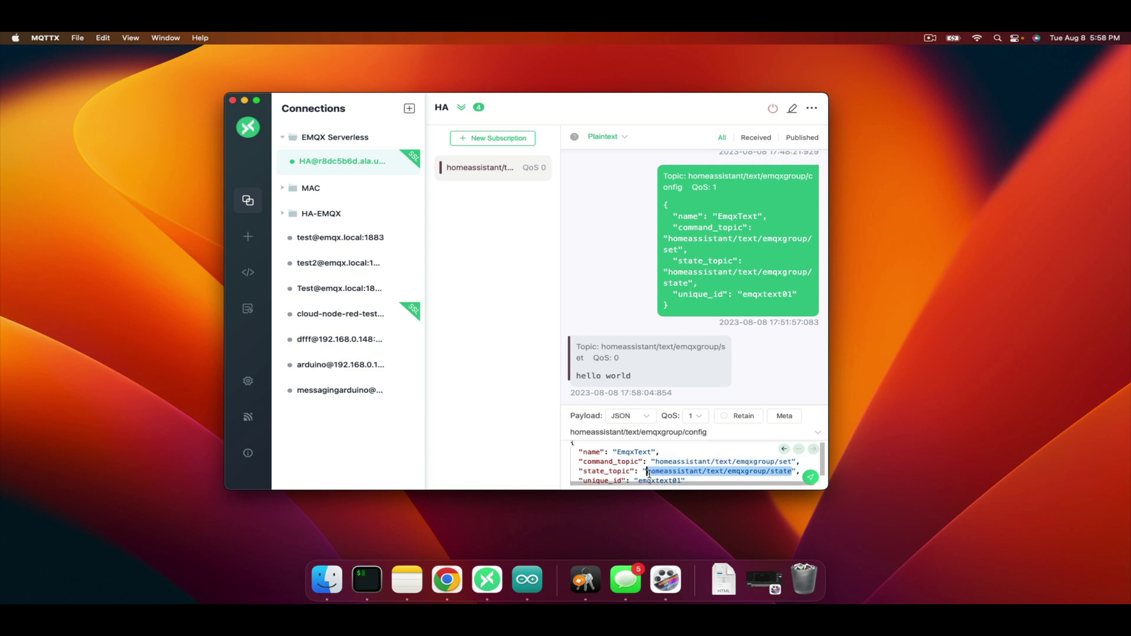
{"action": "left_click", "coordinate": [730, 433]}
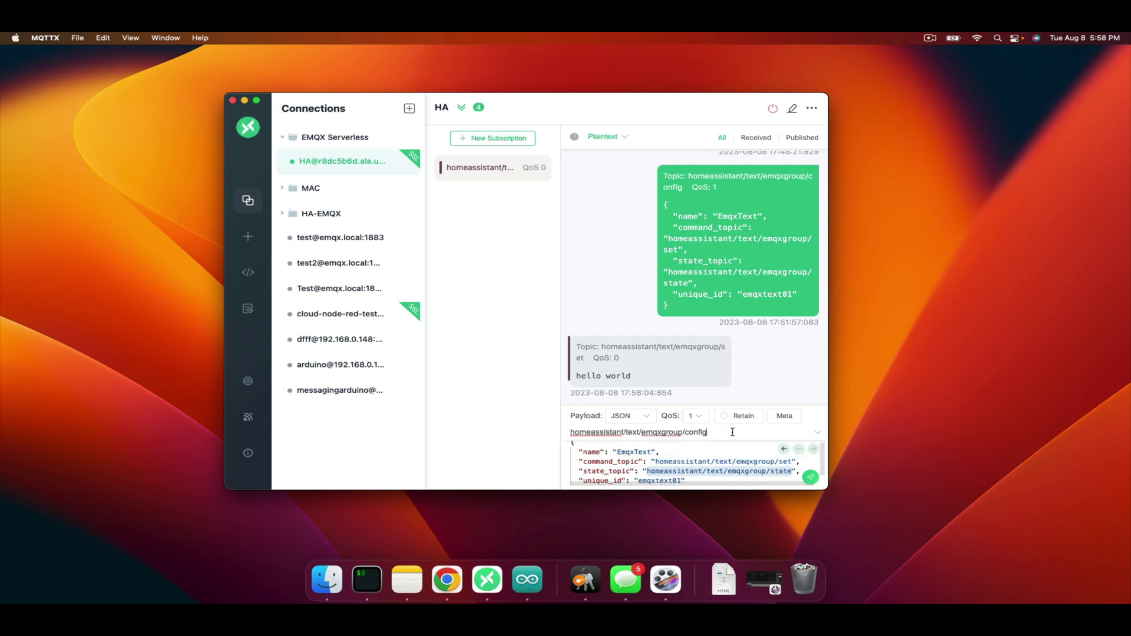
{"action": "key", "text": "super+a"}
{"action": "type", "text": "homeassistant/text/emqxgroup/state"}
Publish the Plaintext message 'hello again' to that state topic
{"action": "left_click", "coordinate": [643, 416]}
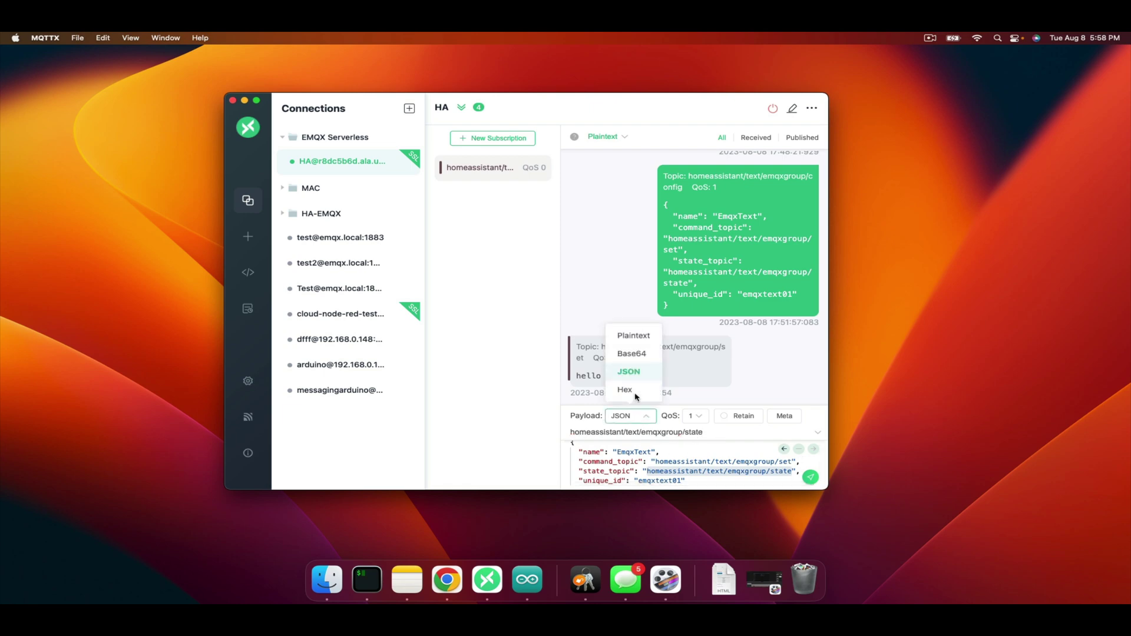
{"action": "left_click", "coordinate": [636, 333]}
{"action": "left_click", "coordinate": [473, 501]}
{"action": "key", "text": "super+a"}
{"action": "type", "text": "hello"}
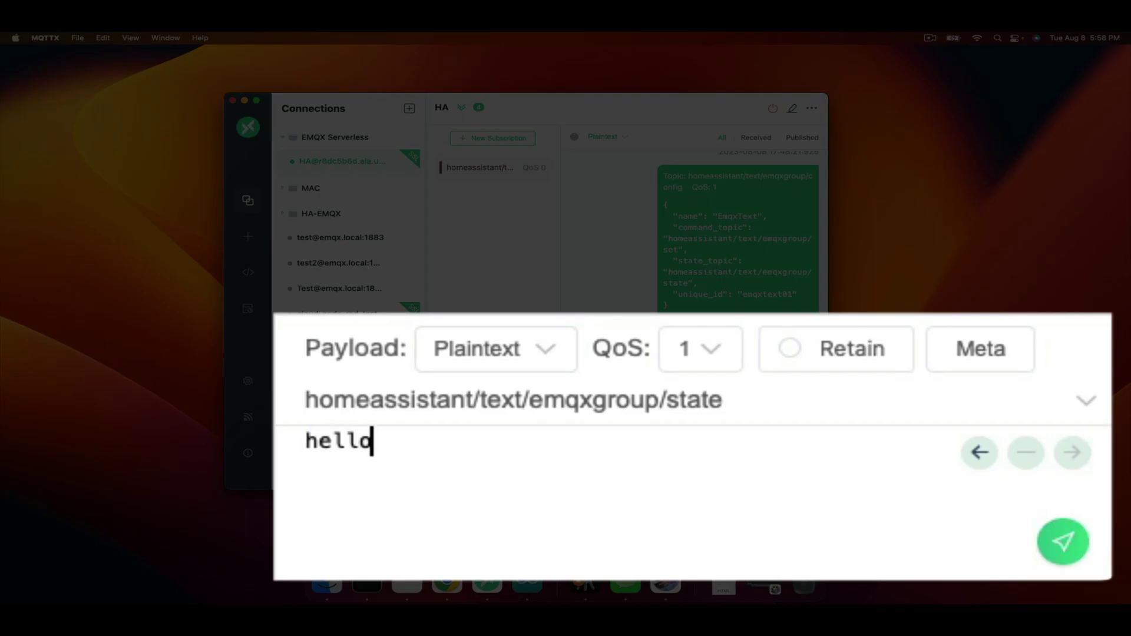
{"action": "type", "text": " again"}
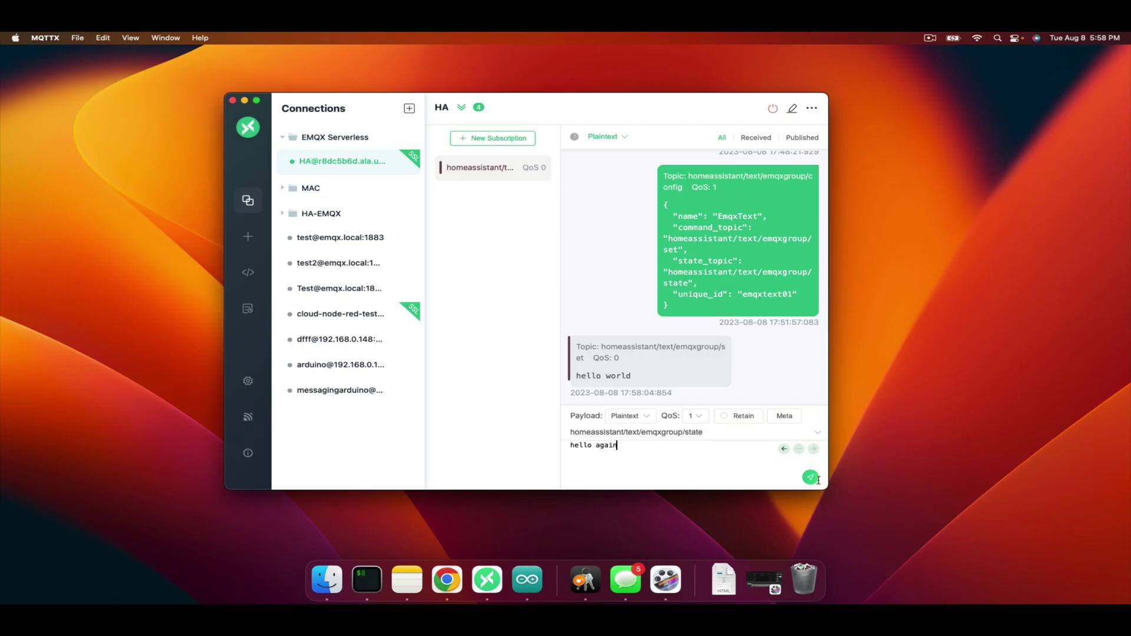
{"action": "left_click", "coordinate": [811, 477]}
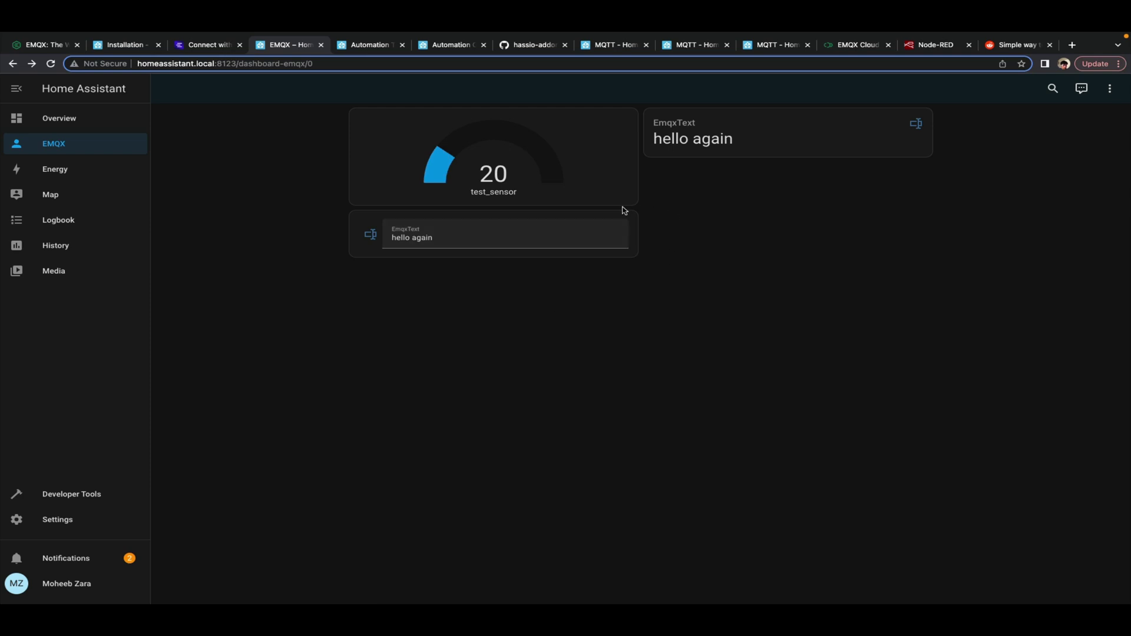
Check the 'hello again' text now shown in the EmqxText card
{"action": "left_click_drag", "start_coordinate": [483, 234], "coordinate": [368, 236]}
{"action": "left_click", "coordinate": [525, 313]}
{"action": "left_click_drag", "start_coordinate": [392, 239], "coordinate": [434, 239]}
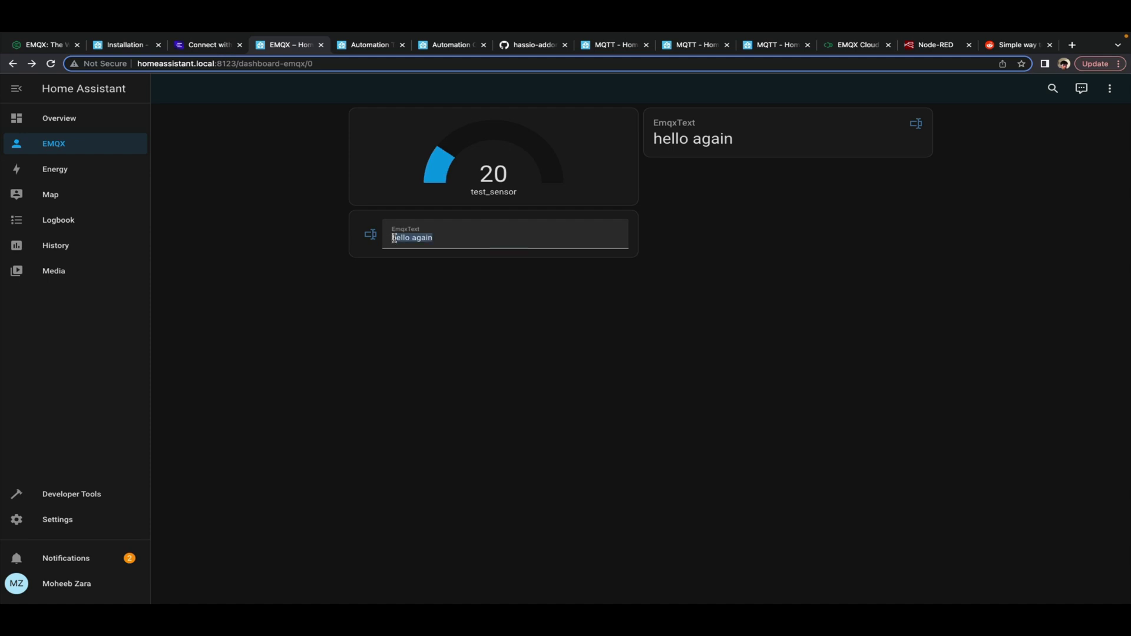
{"action": "left_click", "coordinate": [437, 239]}
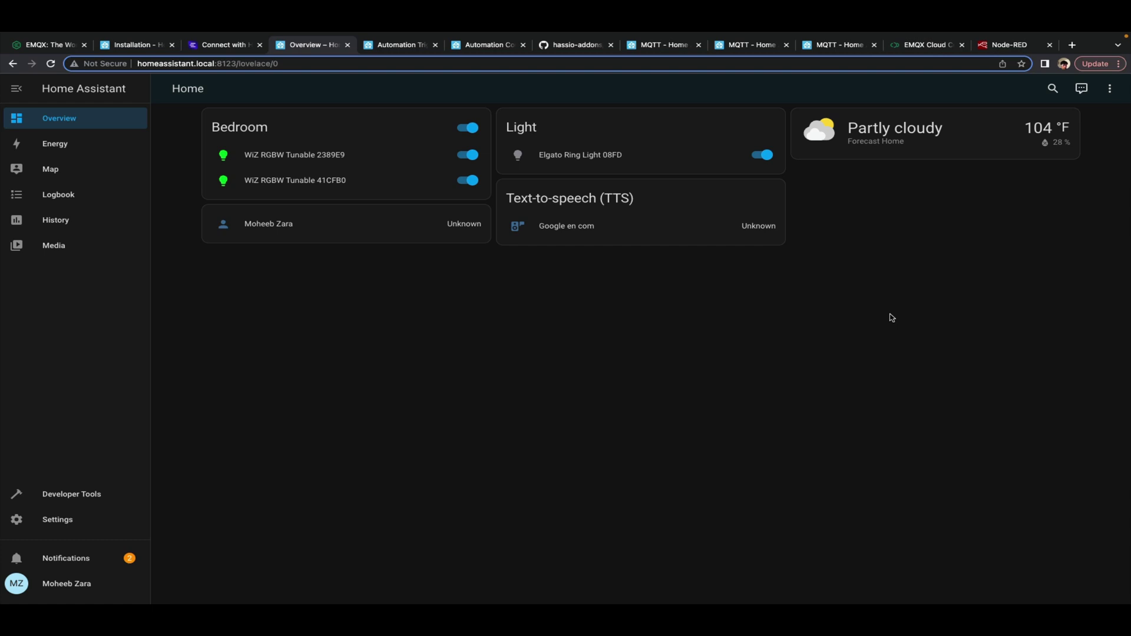
Install and start the EMQX add-on from Settings, then open its web UI
{"action": "left_click", "coordinate": [39, 528]}
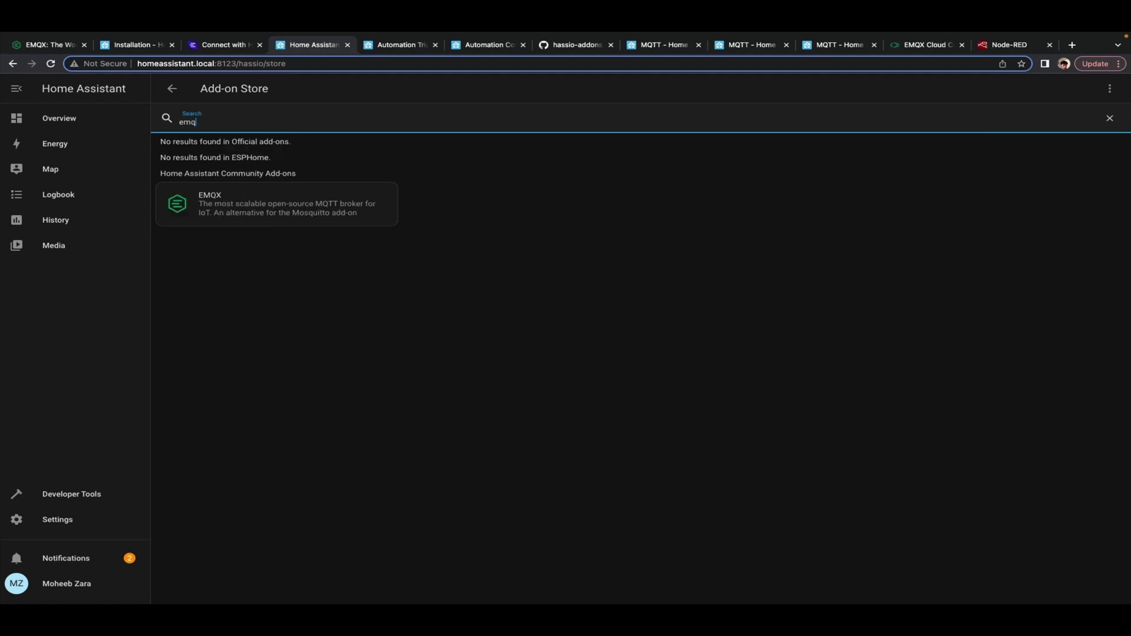
{"action": "left_click", "coordinate": [298, 206]}
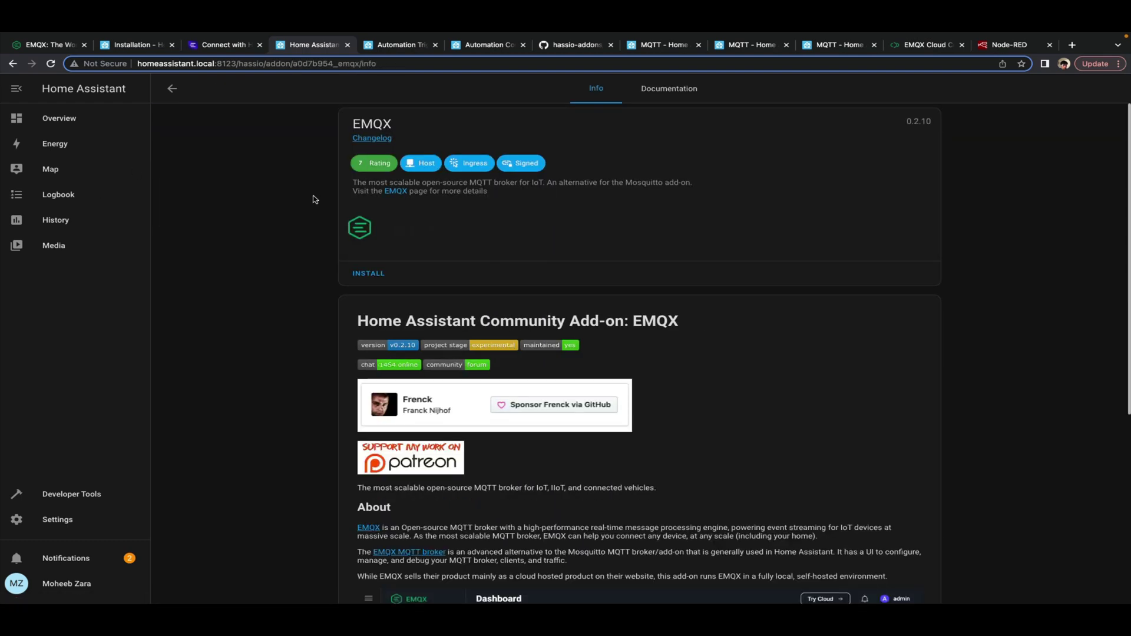
{"action": "left_click", "coordinate": [372, 274]}
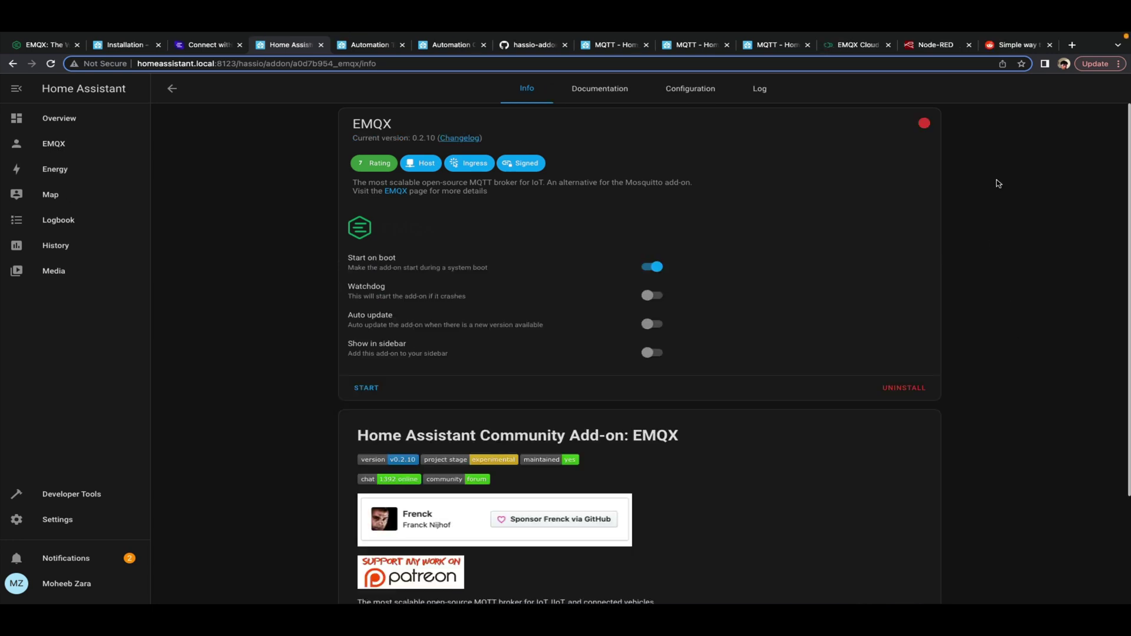
{"action": "left_click", "coordinate": [361, 386]}
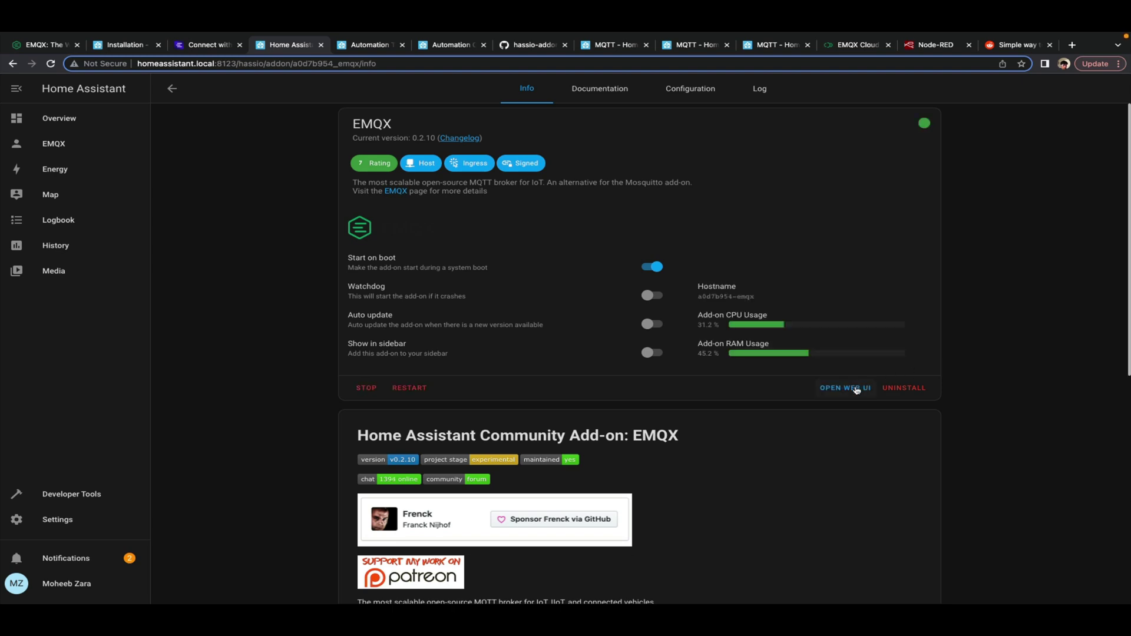
{"action": "left_click", "coordinate": [835, 389]}
Log in to the EMQX Dashboard as admin with the default password
{"action": "left_click", "coordinate": [690, 306]}
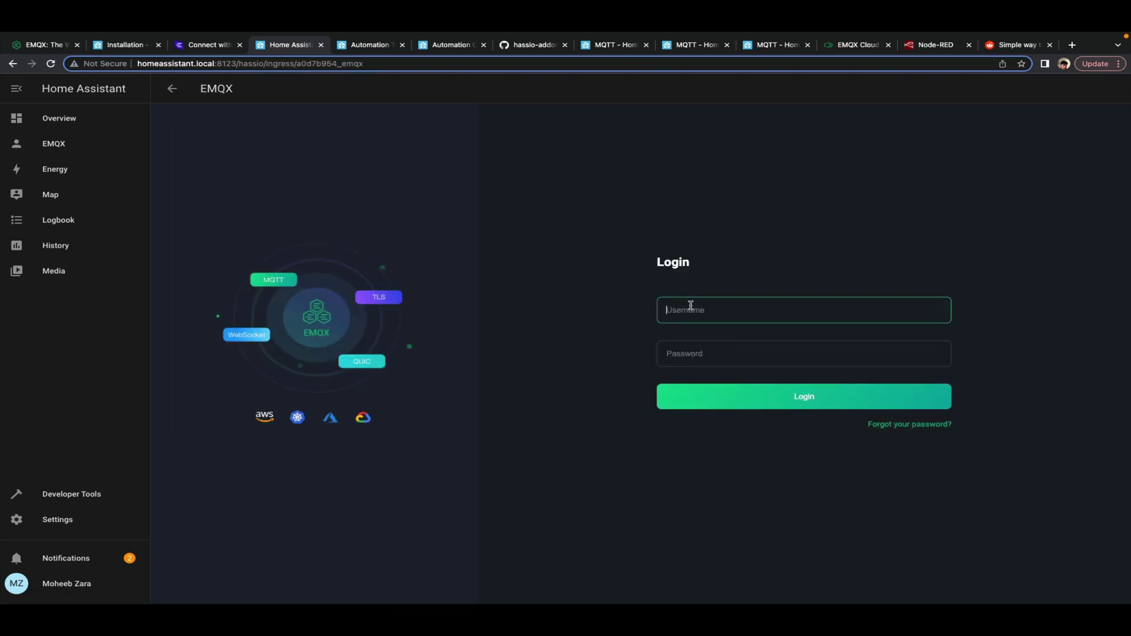
{"action": "type", "text": "admin"}
{"action": "key", "text": "Tab"}
{"action": "type", "text": "p"}
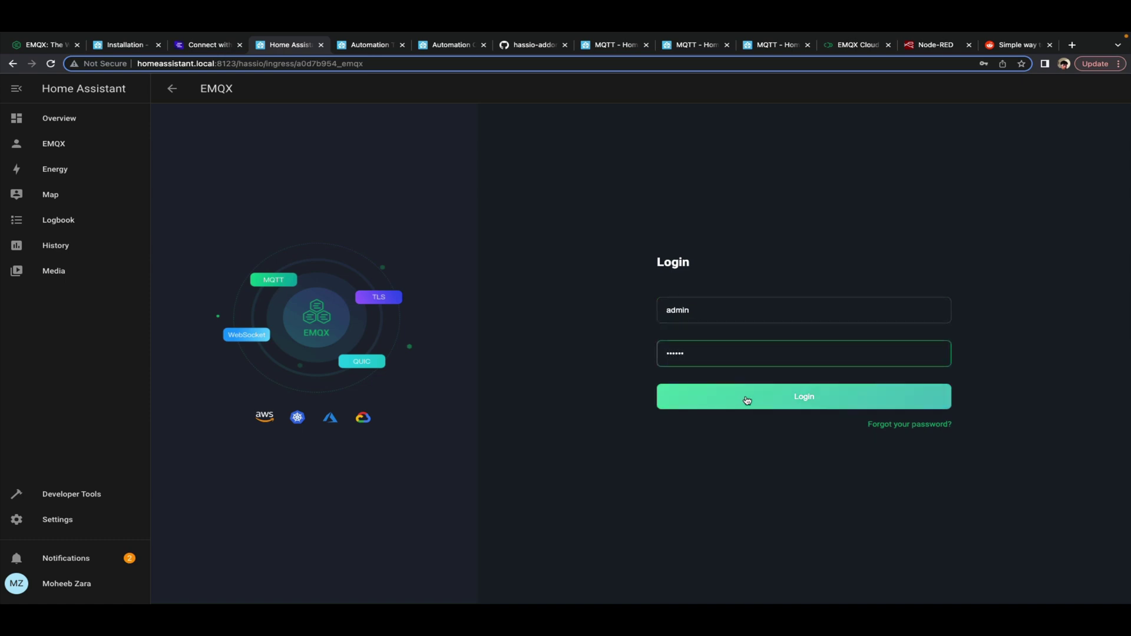
{"action": "left_click", "coordinate": [747, 397]}
Replace the default password with a new one, entered and confirmed
{"action": "left_click", "coordinate": [725, 339]}
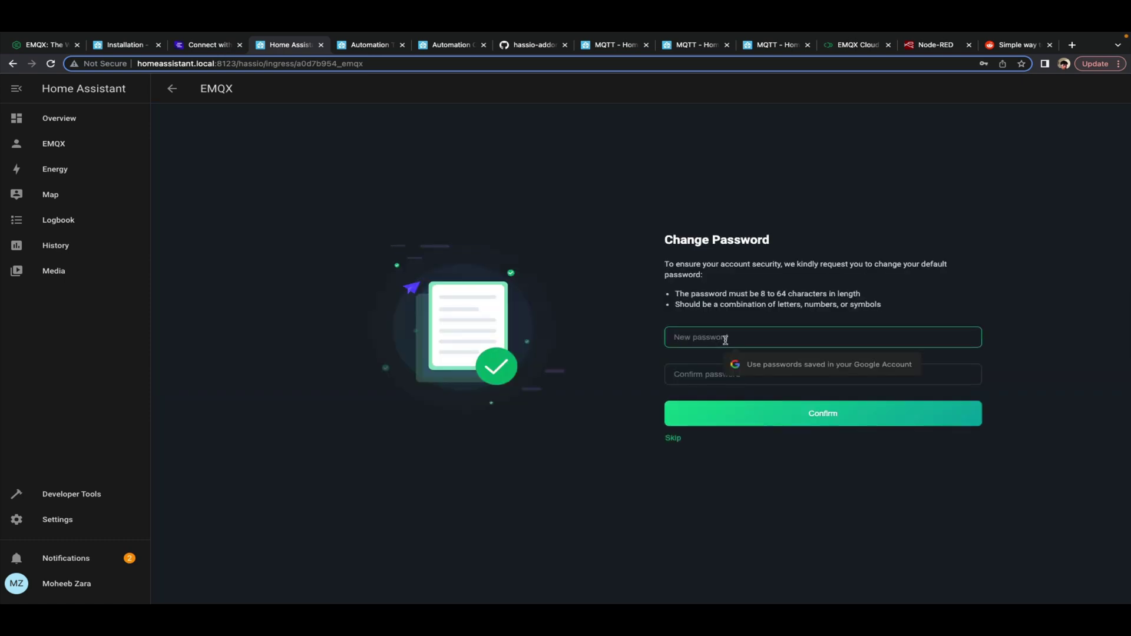
{"action": "type", "text": "pub"}
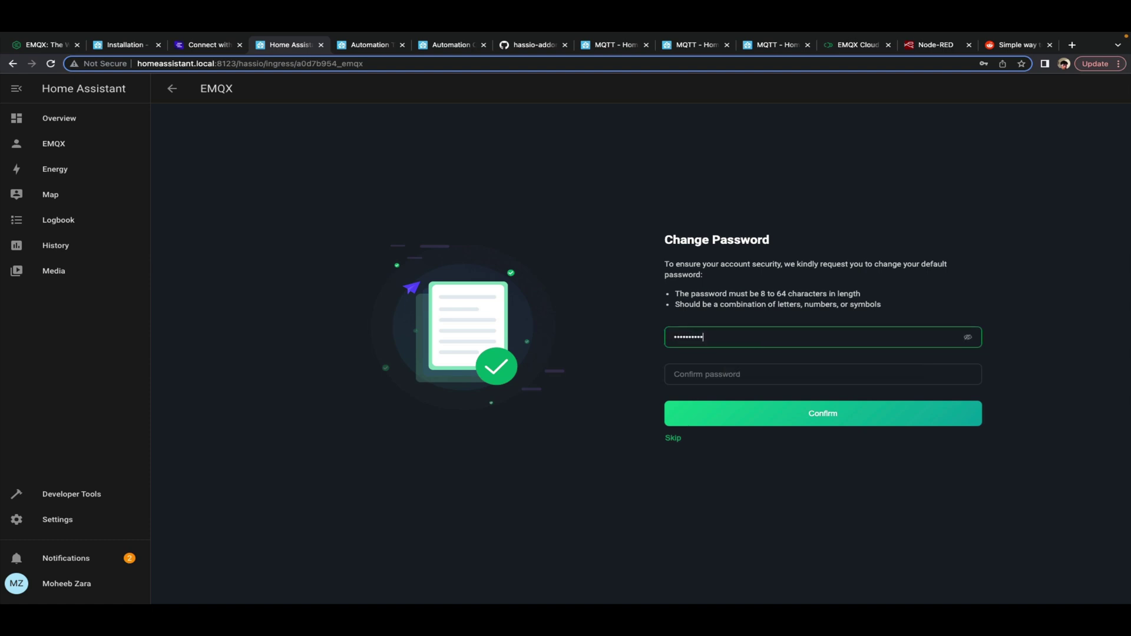
{"action": "key", "text": "Tab"}
{"action": "type", "text": "pu"}
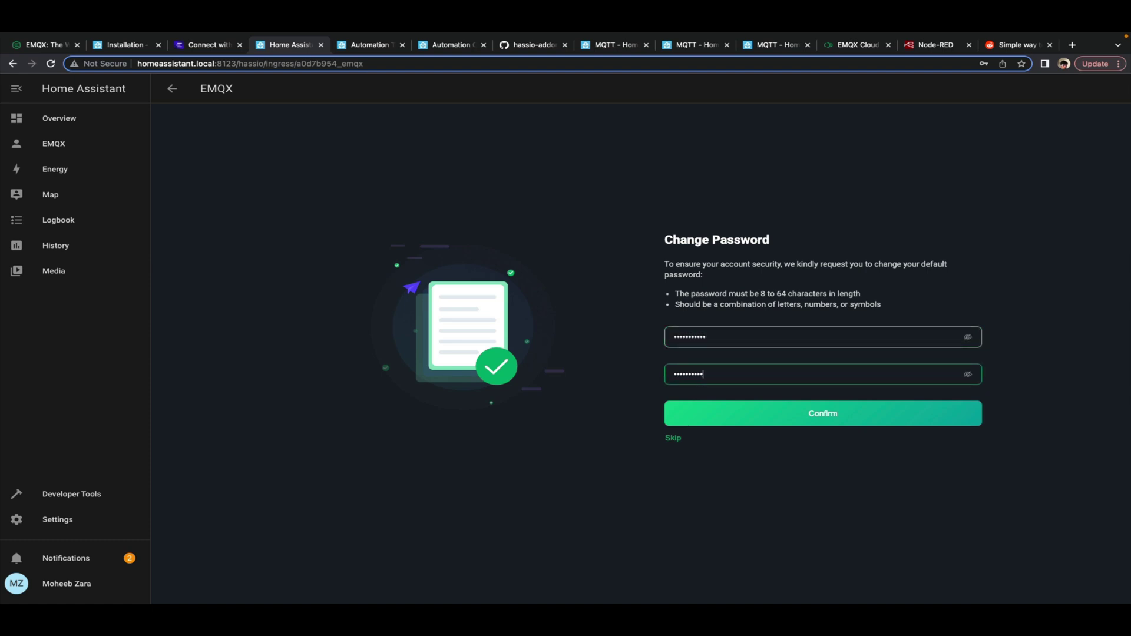
{"action": "left_click", "coordinate": [808, 413]}
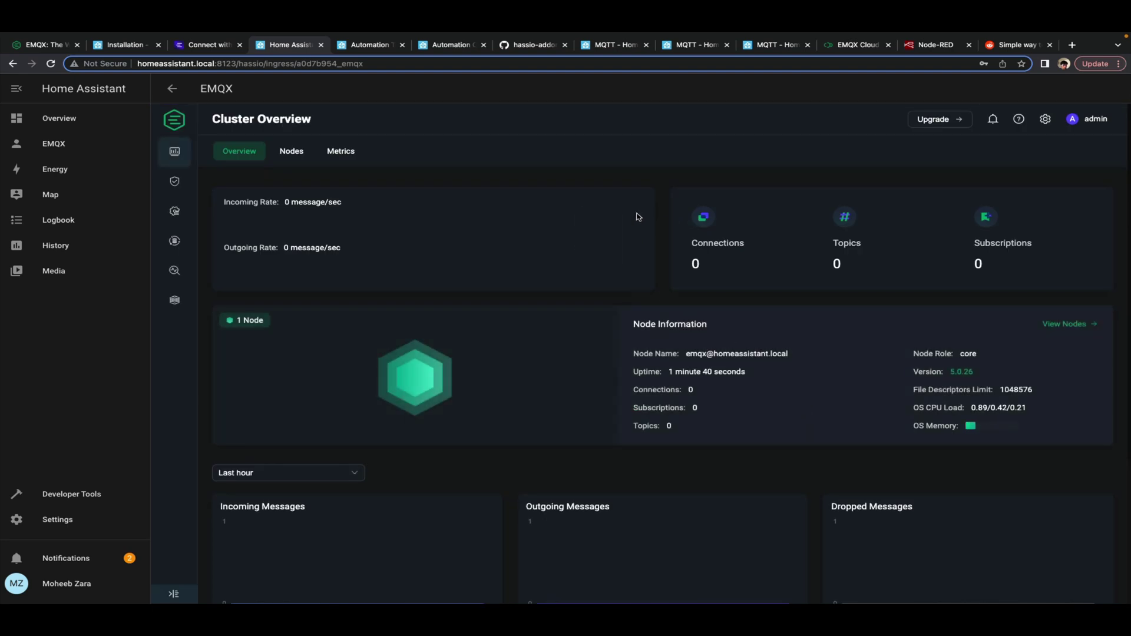
Create a Password-Based authenticator backed by the Built-in Database
{"action": "mouse_move", "coordinate": [174, 182]}
{"action": "left_click", "coordinate": [219, 184]}
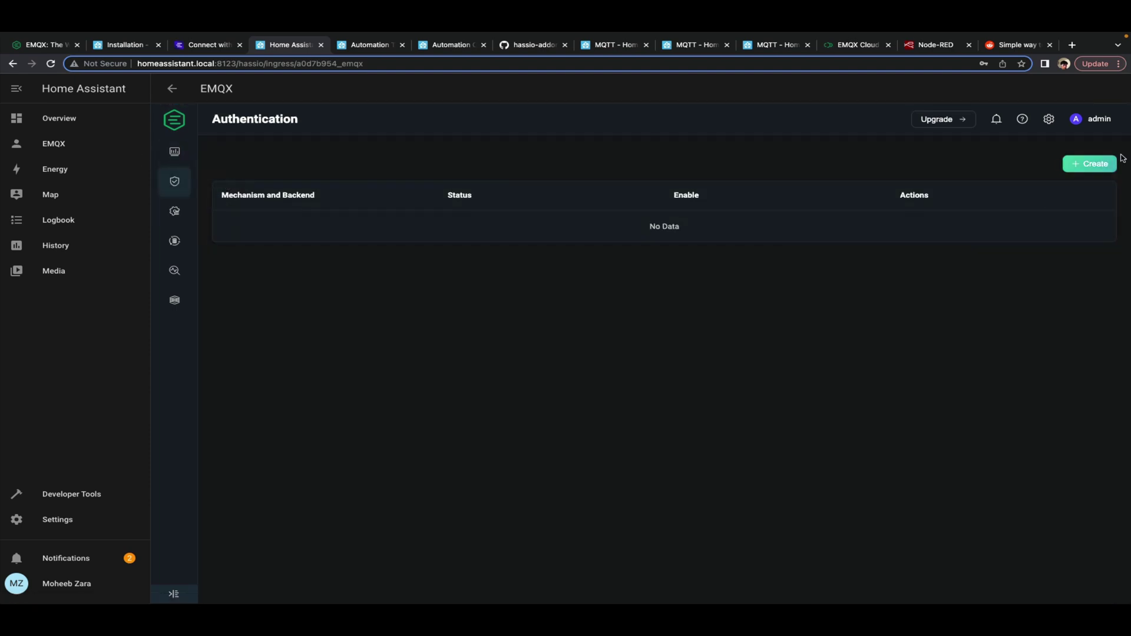
{"action": "left_click", "coordinate": [1088, 165]}
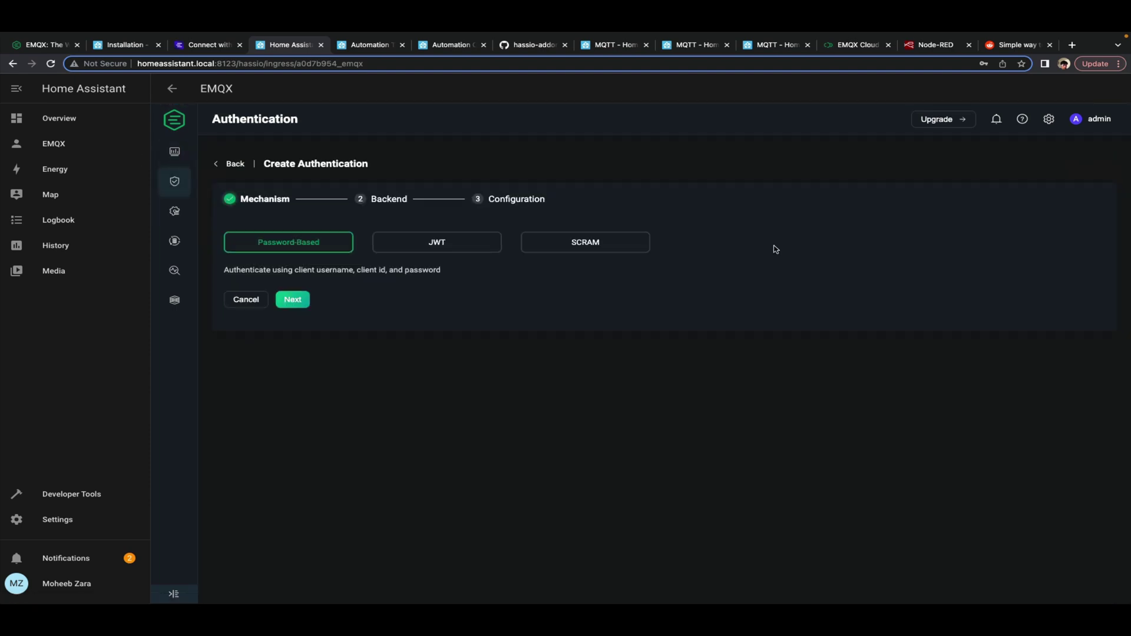
{"action": "left_click", "coordinate": [292, 301]}
{"action": "left_click", "coordinate": [285, 351]}
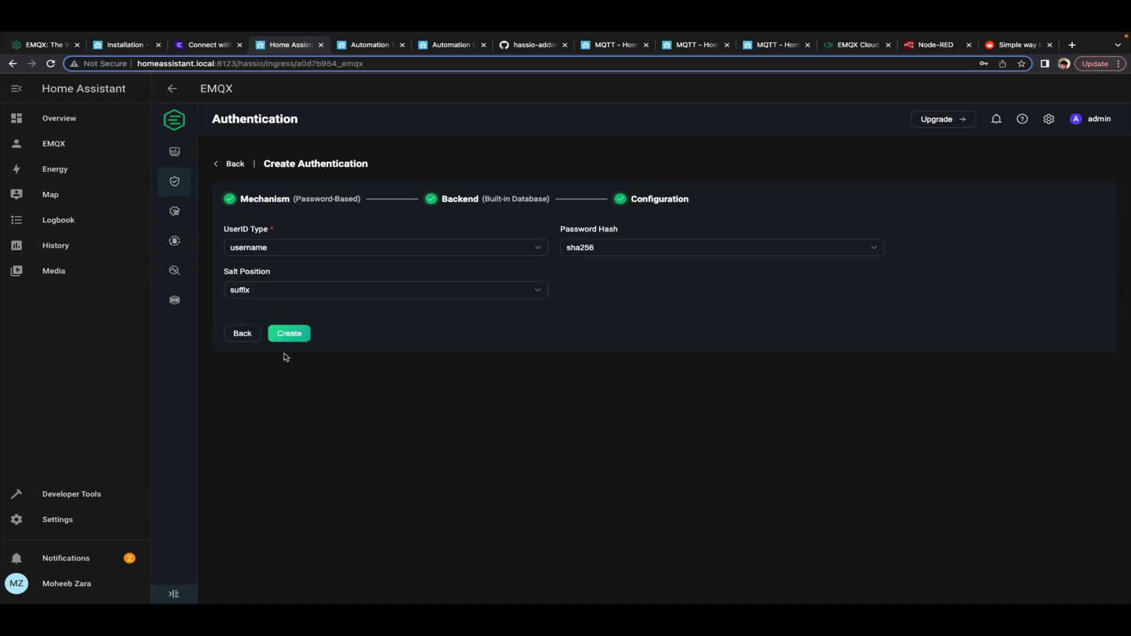
{"action": "left_click", "coordinate": [293, 335]}
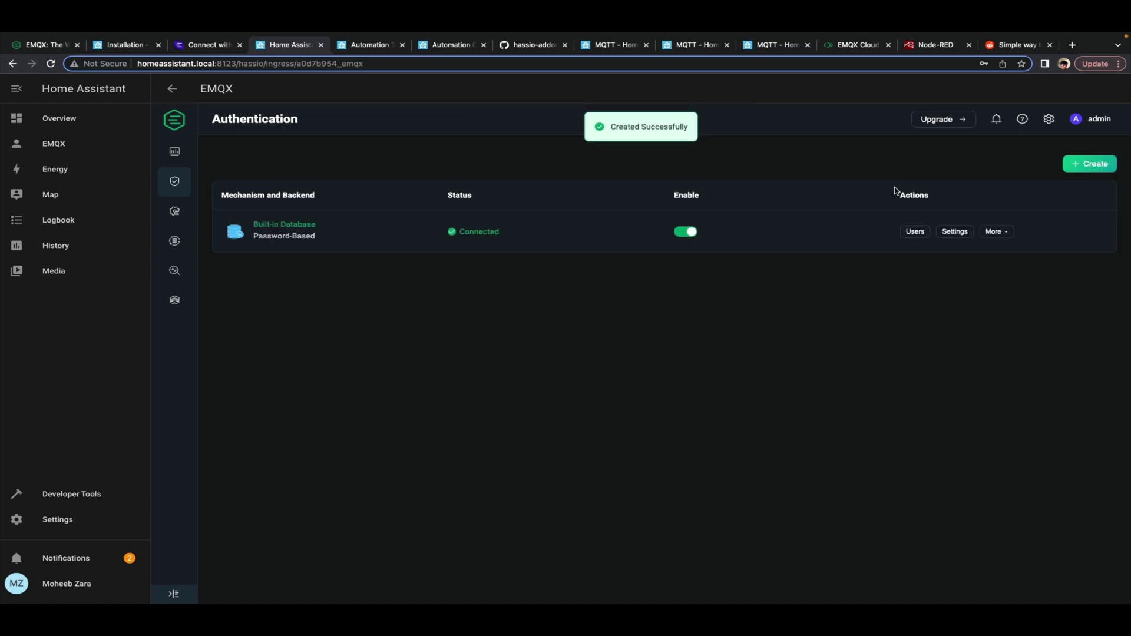
Add a client user named test with its password to the authenticator
{"action": "left_click", "coordinate": [917, 234]}
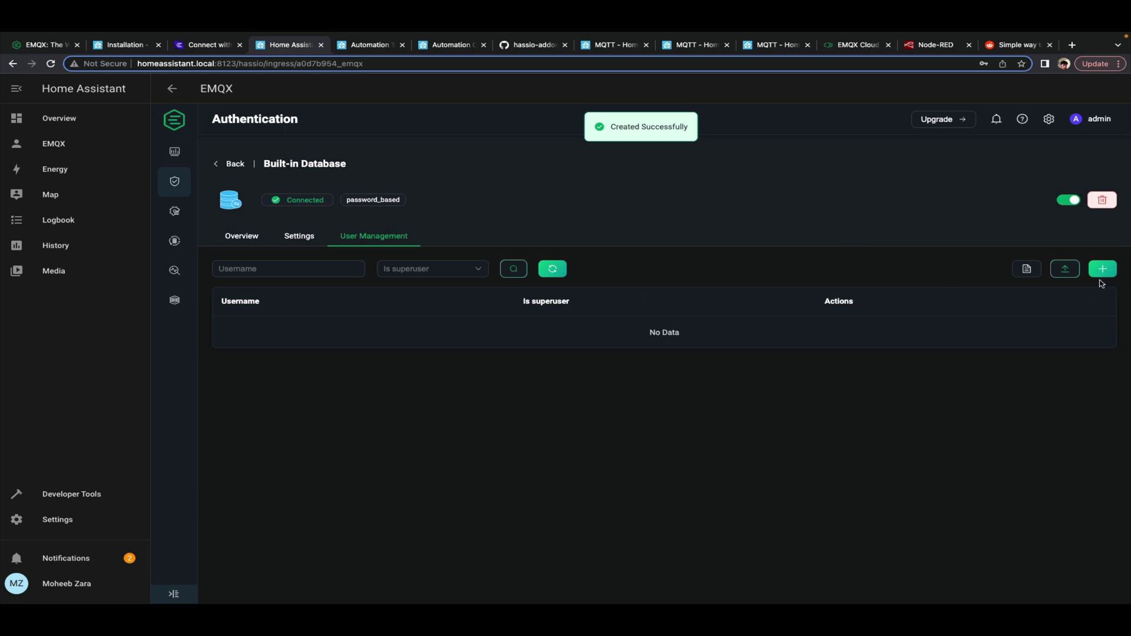
{"action": "left_click", "coordinate": [1103, 270]}
{"action": "left_click", "coordinate": [646, 248]}
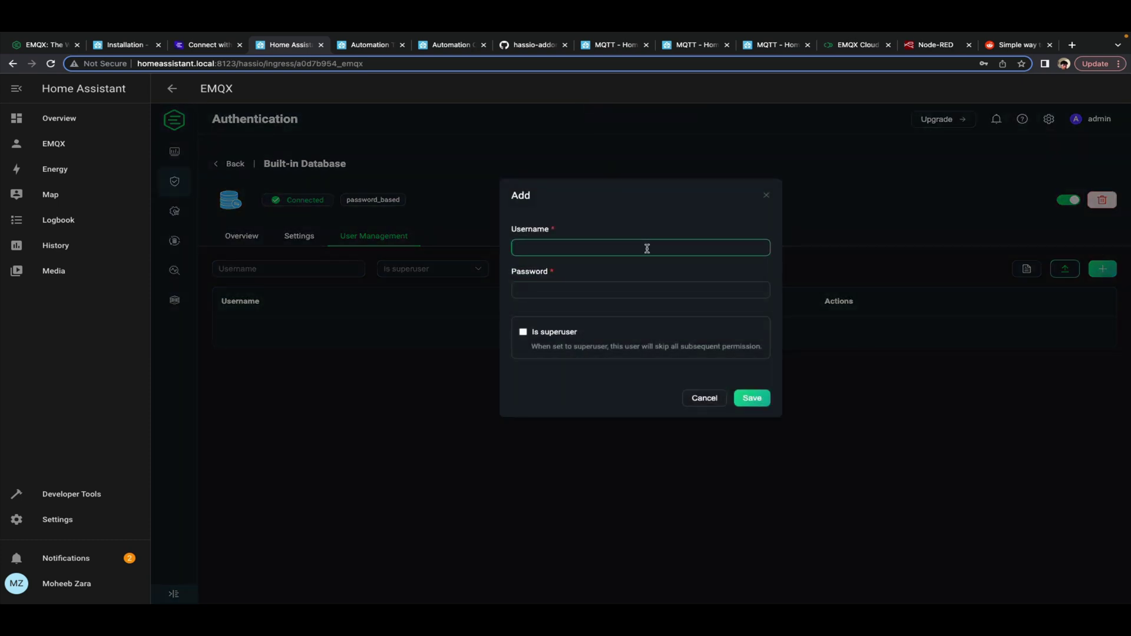
{"action": "type", "text": "test"}
{"action": "key", "text": "Tab"}
{"action": "type", "text": "test"}
{"action": "left_click", "coordinate": [754, 397]}
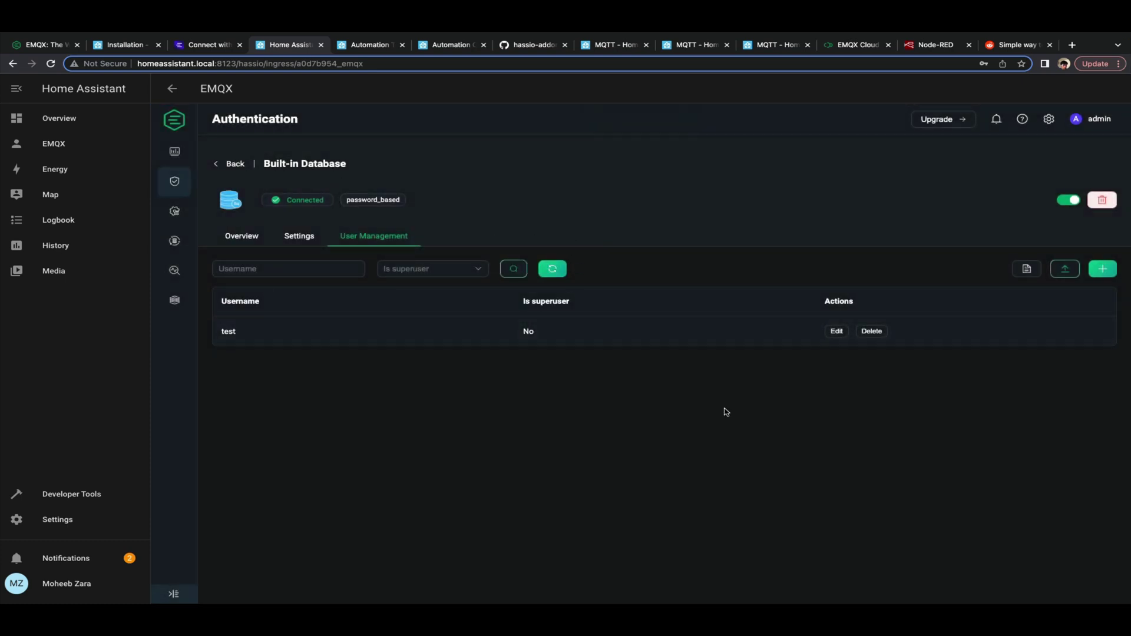
Start a new MQTTX connection named homeassistantlocal with host homeassistant.local
{"action": "key", "text": "ctrl+Left"}
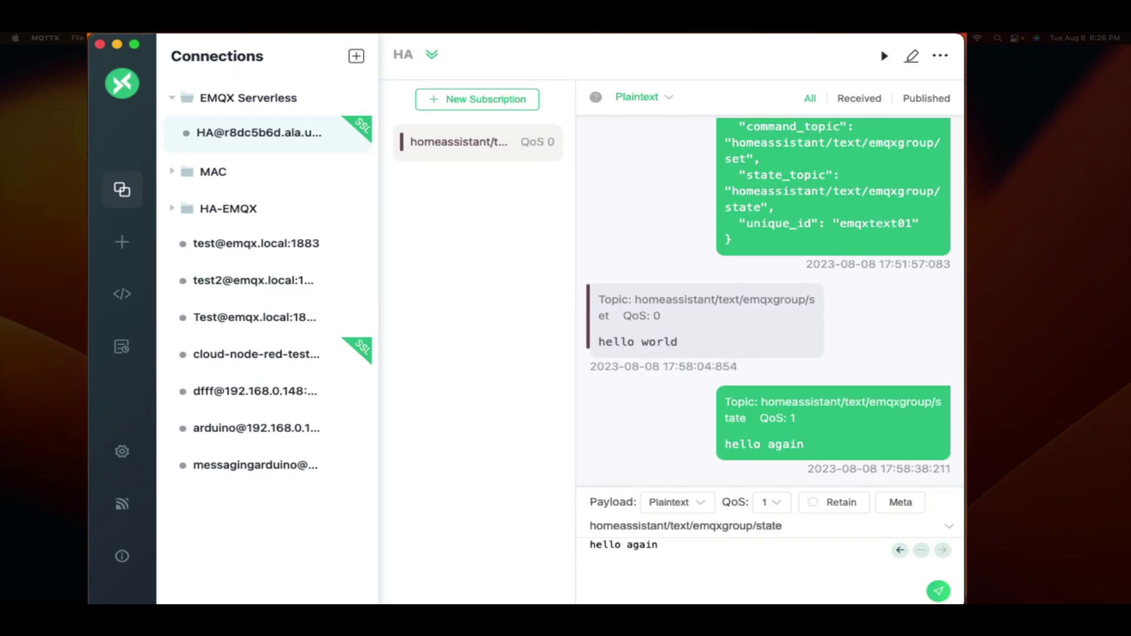
{"action": "left_click", "coordinate": [356, 56]}
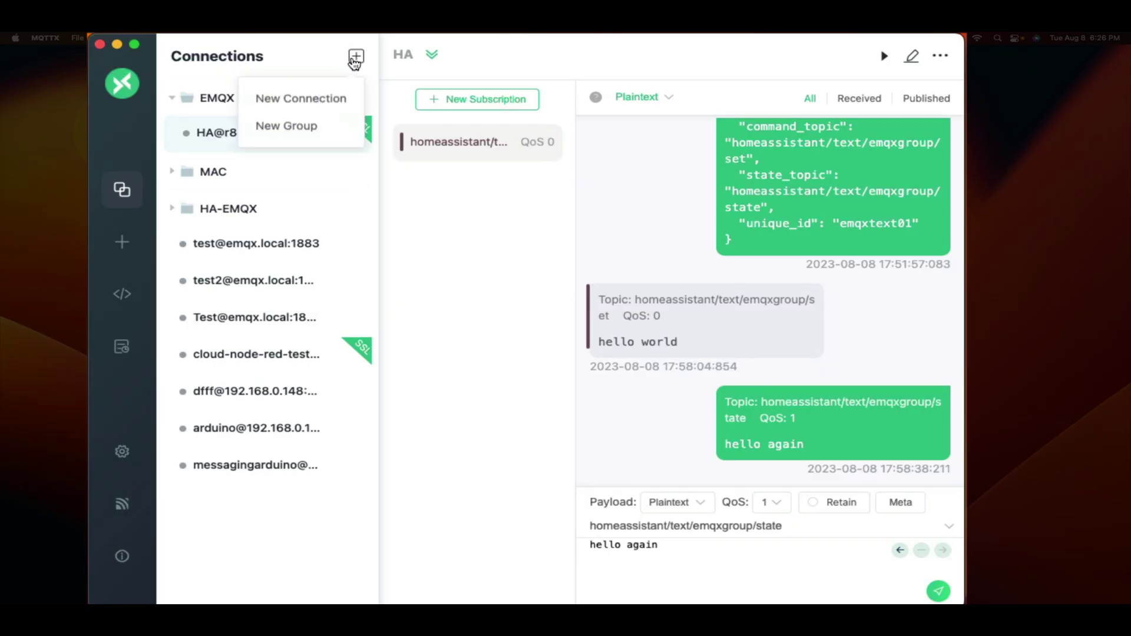
{"action": "left_click", "coordinate": [319, 94]}
{"action": "left_click", "coordinate": [603, 142]}
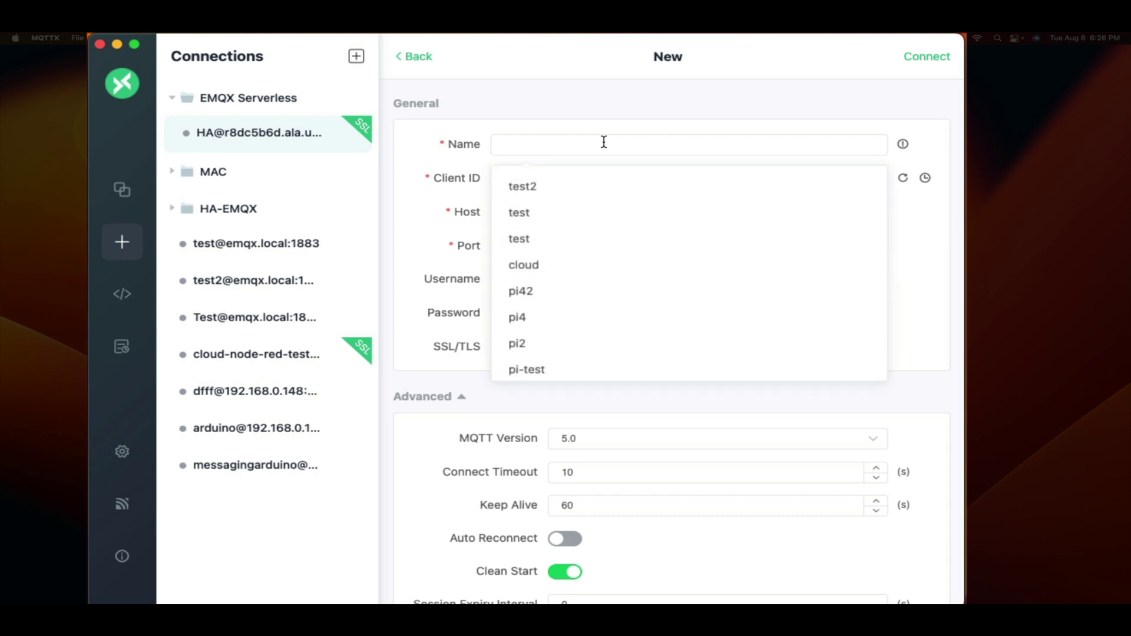
{"action": "type", "text": "homeasis"}
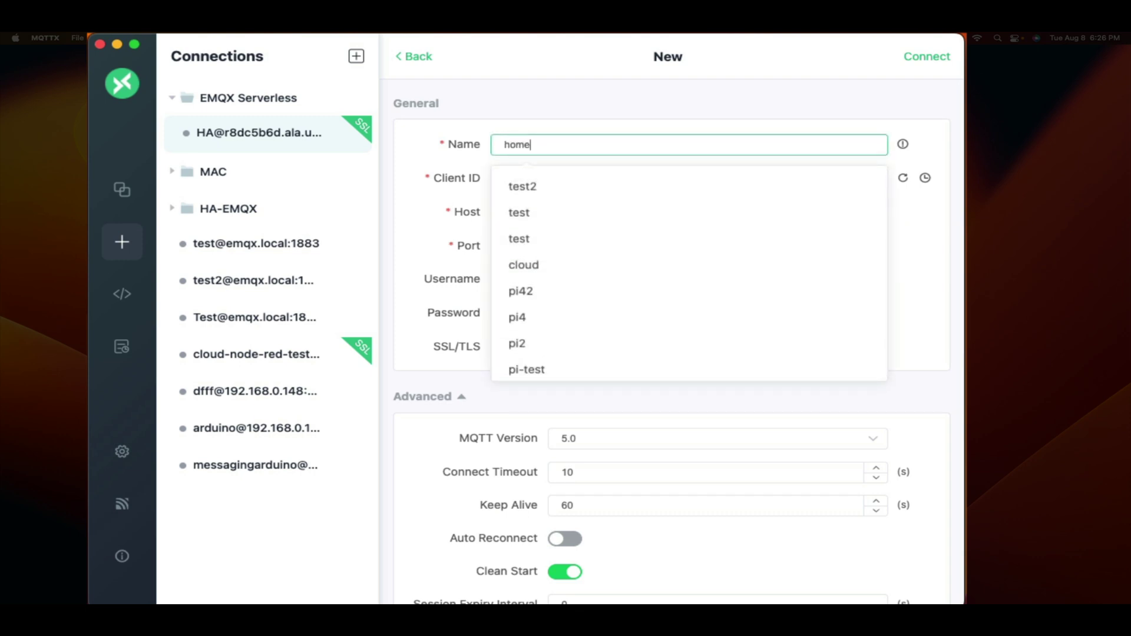
{"action": "key", "text": "BackSpace"}
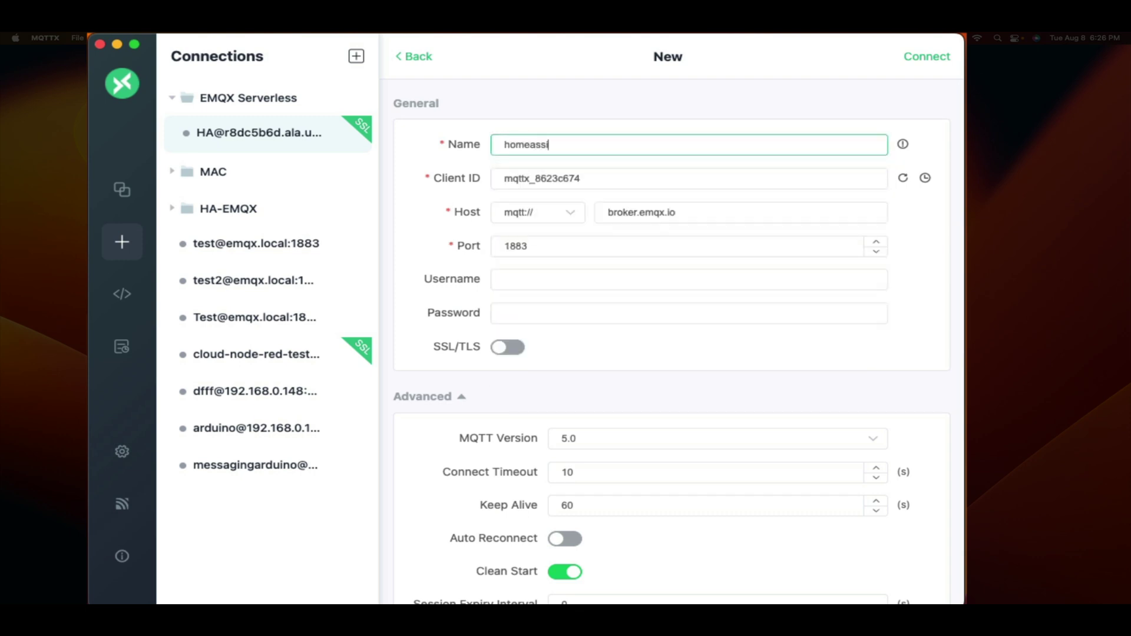
{"action": "type", "text": "sistantlocal"}
{"action": "triple_click", "coordinate": [697, 211]}
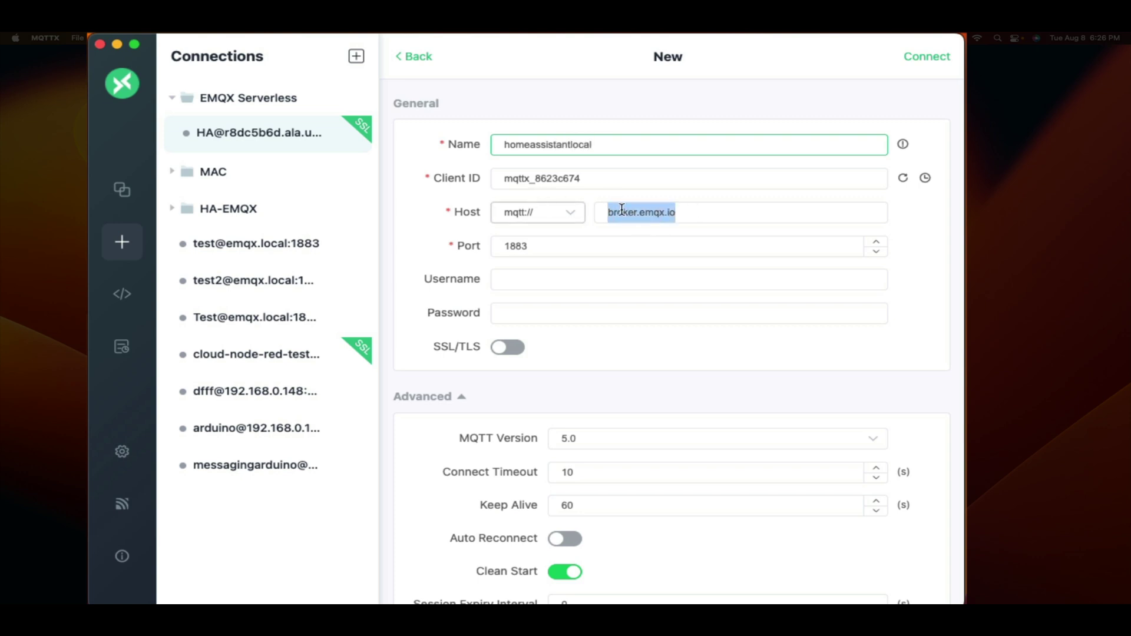
{"action": "type", "text": "homeasiss"}
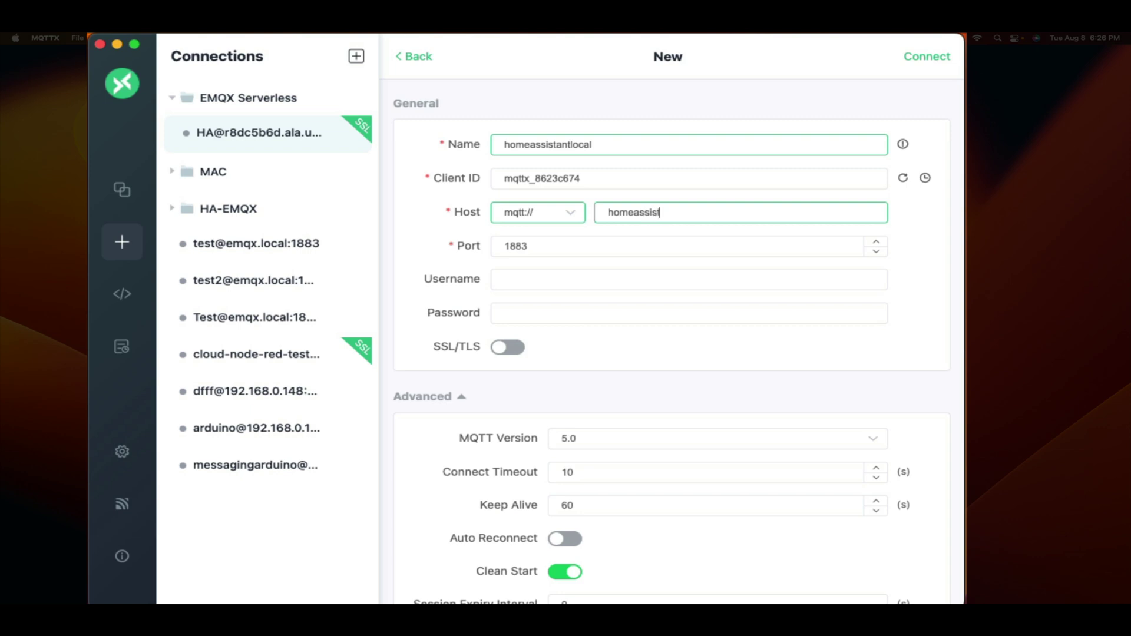
{"action": "type", "text": "tant.local"}
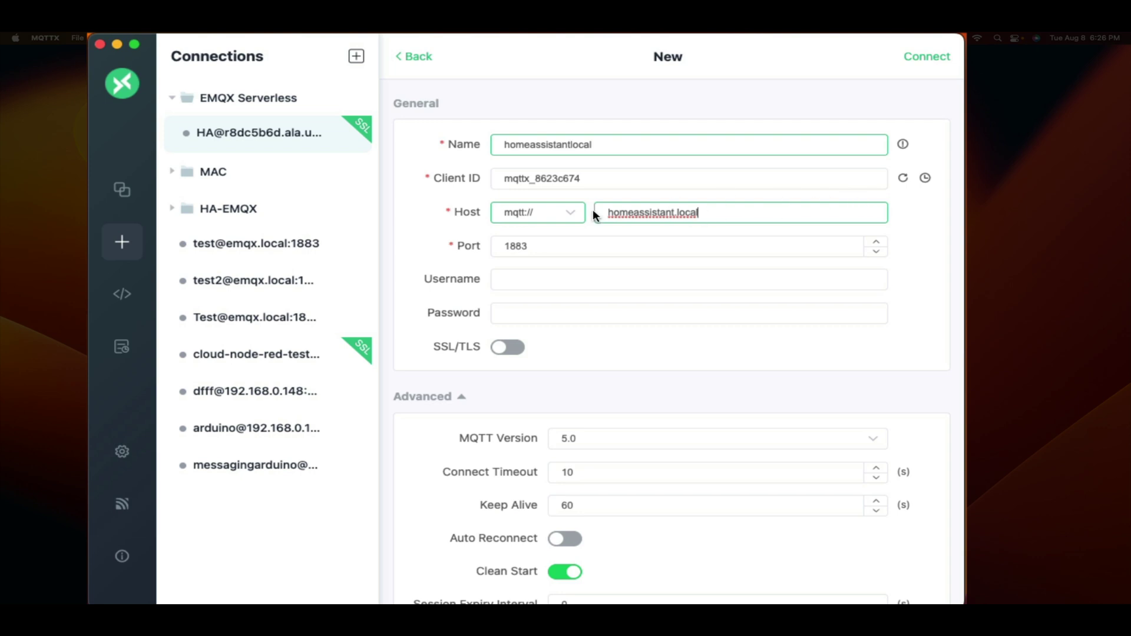
{"action": "left_click_drag", "start_coordinate": [602, 213], "coordinate": [724, 210]}
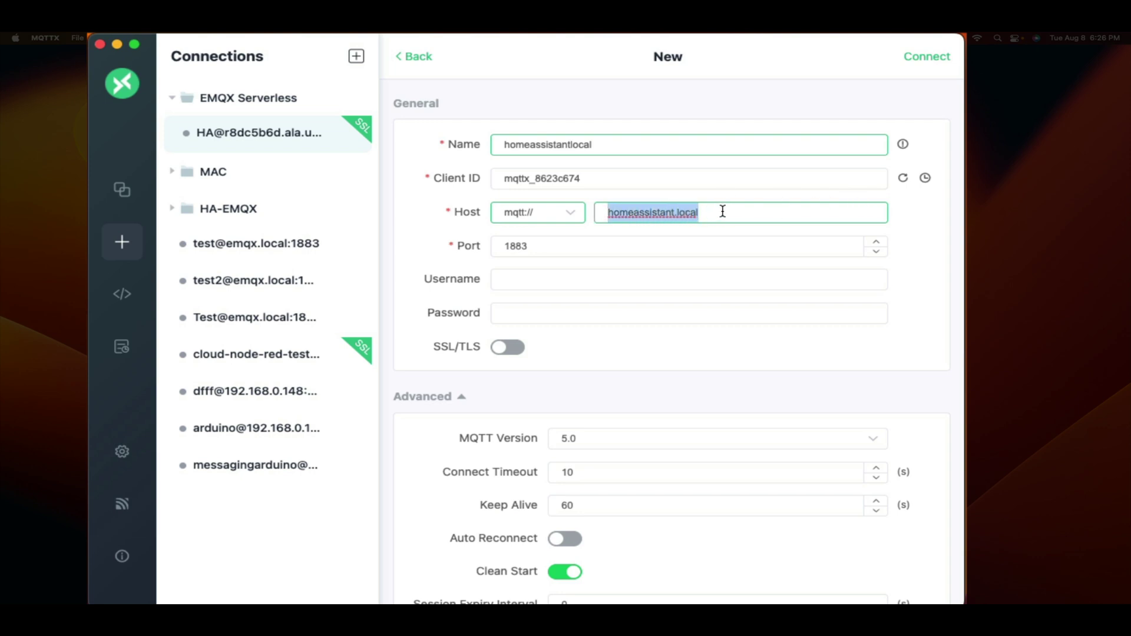
{"action": "left_click", "coordinate": [723, 211]}
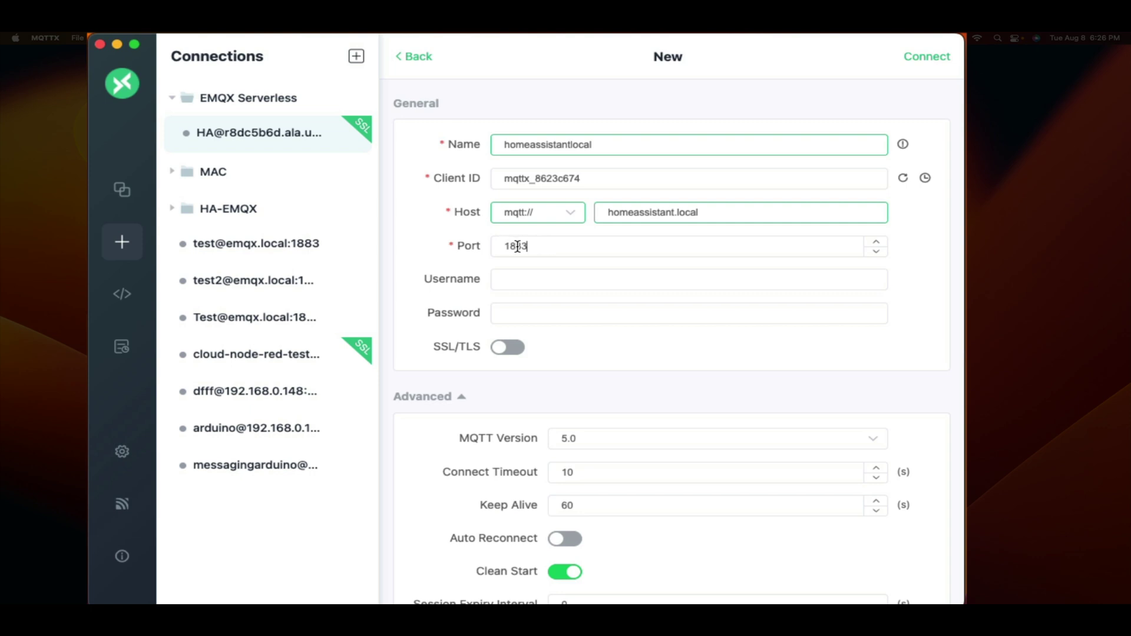
Enter username test and its password, then connect to the broker
{"action": "left_click", "coordinate": [540, 283]}
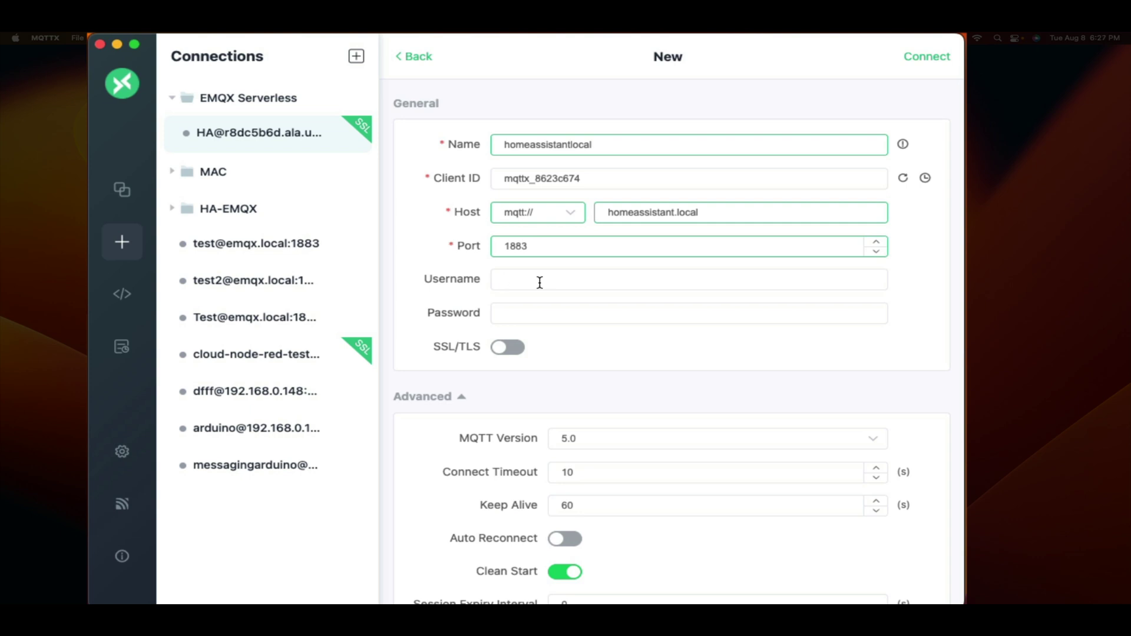
{"action": "type", "text": "test"}
{"action": "left_click", "coordinate": [506, 313]}
{"action": "type", "text": "t"}
{"action": "left_click", "coordinate": [894, 52]}
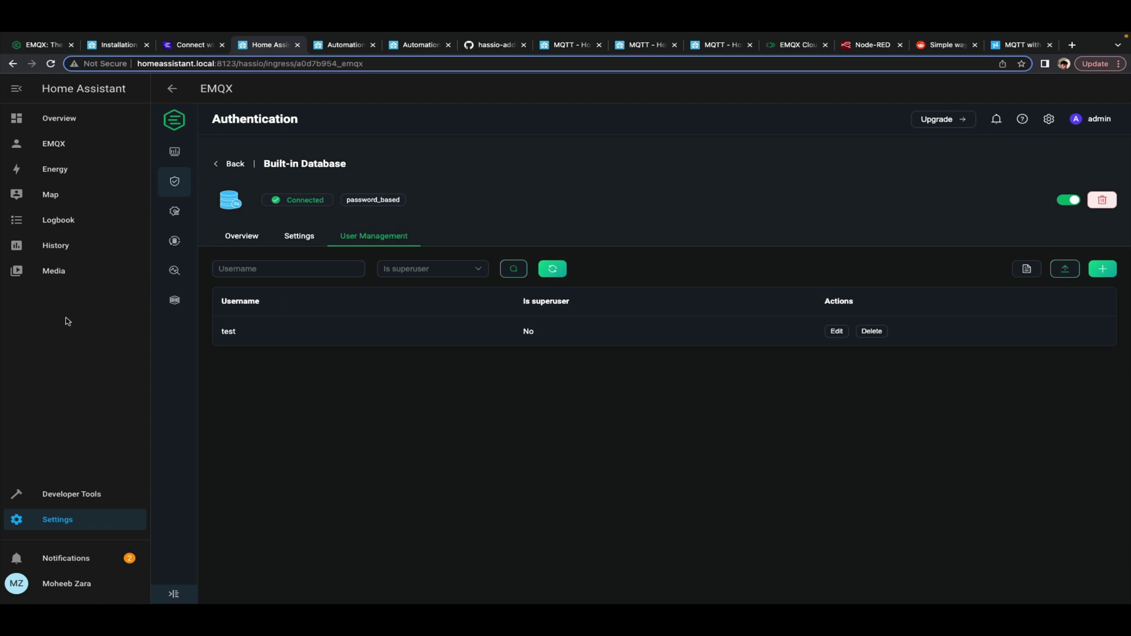
Open Re-configure MQTT for the MQTT integration under Devices & Services
{"action": "left_click", "coordinate": [71, 518]}
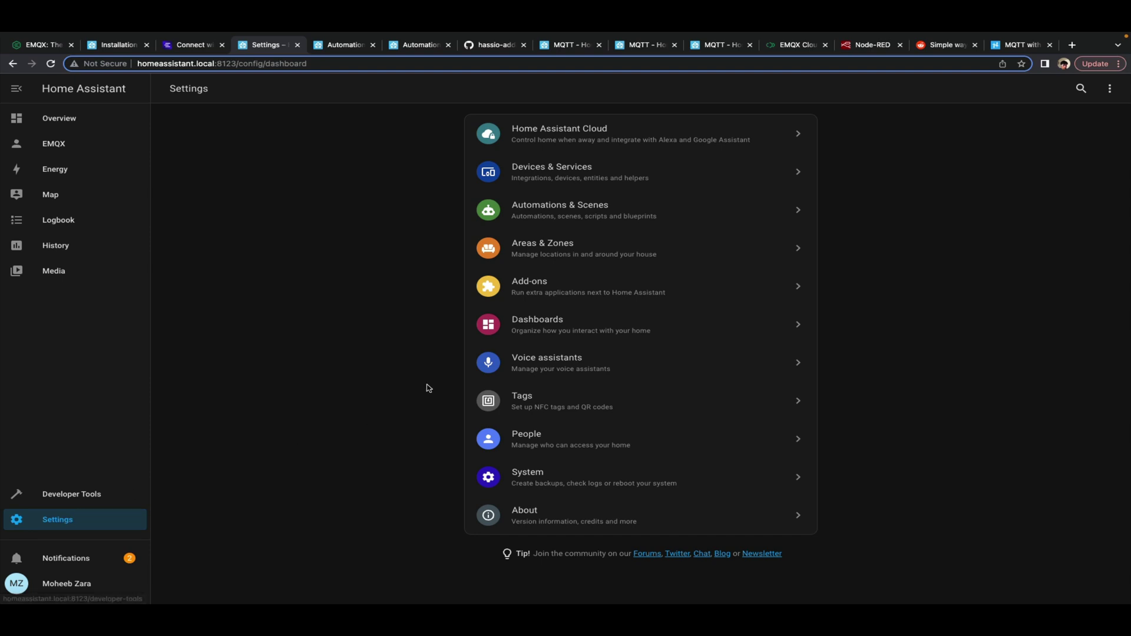
{"action": "left_click", "coordinate": [594, 175]}
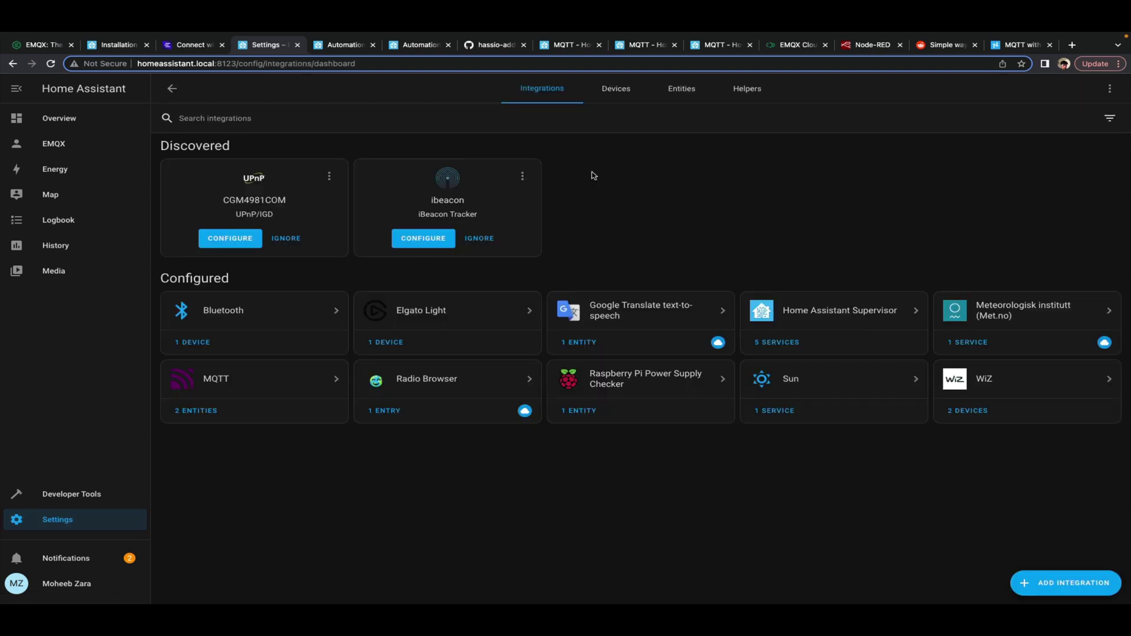
{"action": "left_click", "coordinate": [273, 382]}
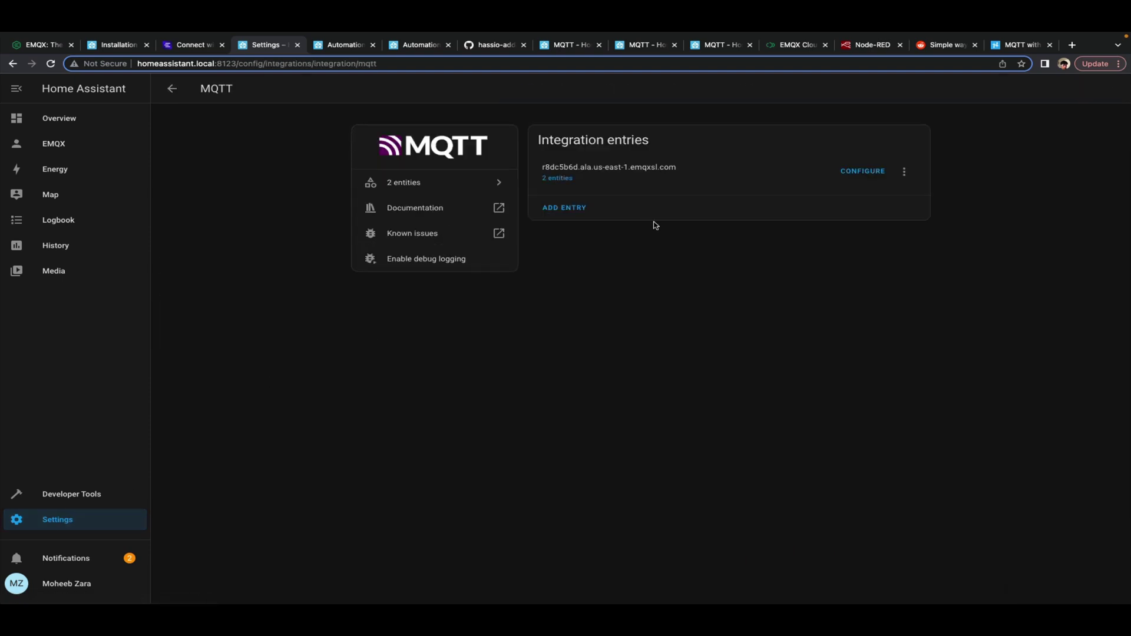
{"action": "left_click", "coordinate": [903, 172]}
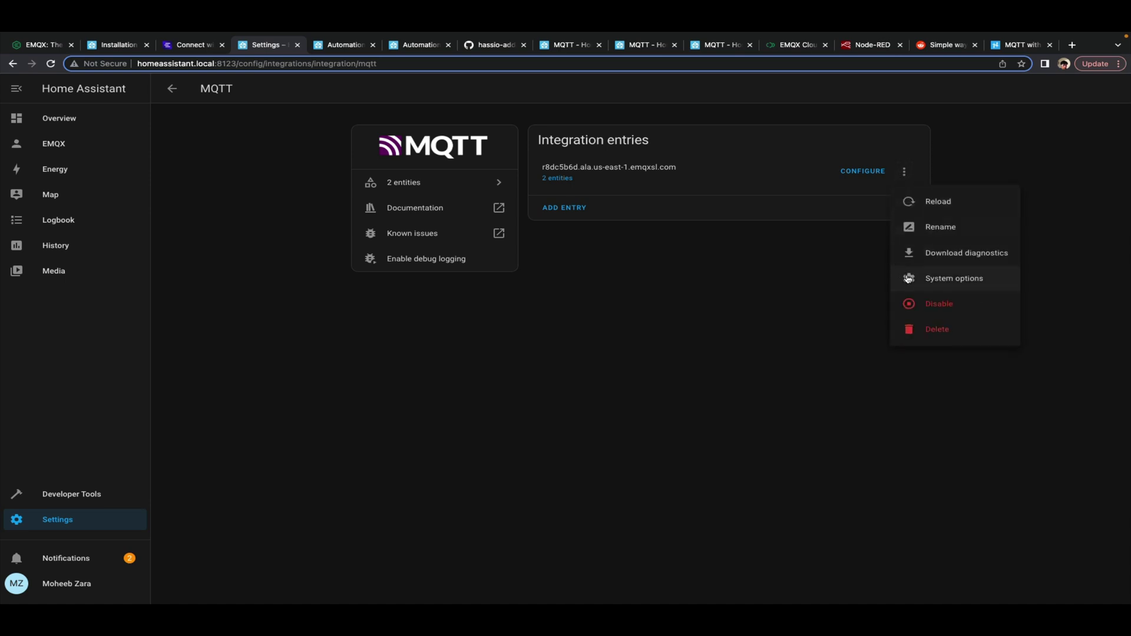
{"action": "left_click", "coordinate": [855, 172]}
{"action": "left_click", "coordinate": [508, 168]}
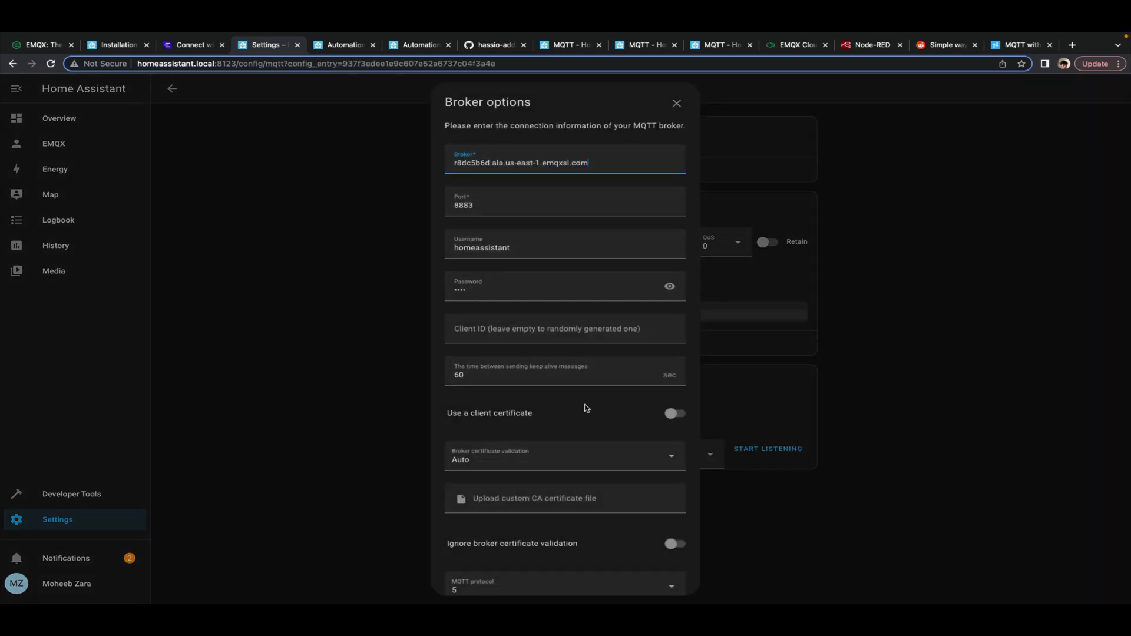
Set broker homeassistant.local, port 1883, username test and its password
{"action": "left_click_drag", "start_coordinate": [604, 163], "coordinate": [304, 165]}
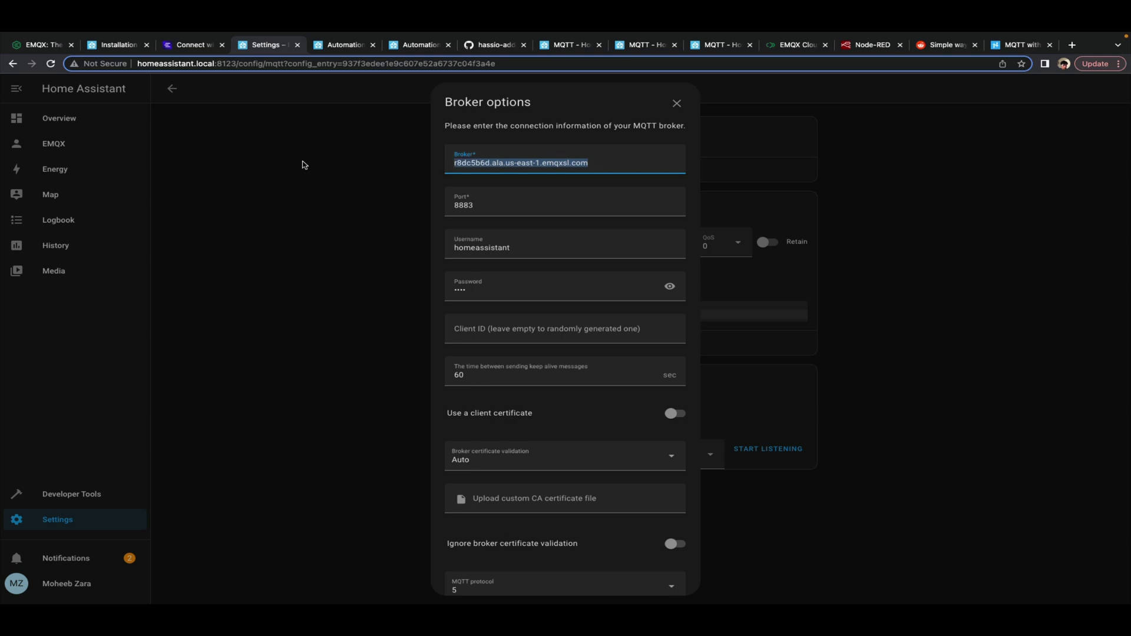
{"action": "type", "text": "homeassis"}
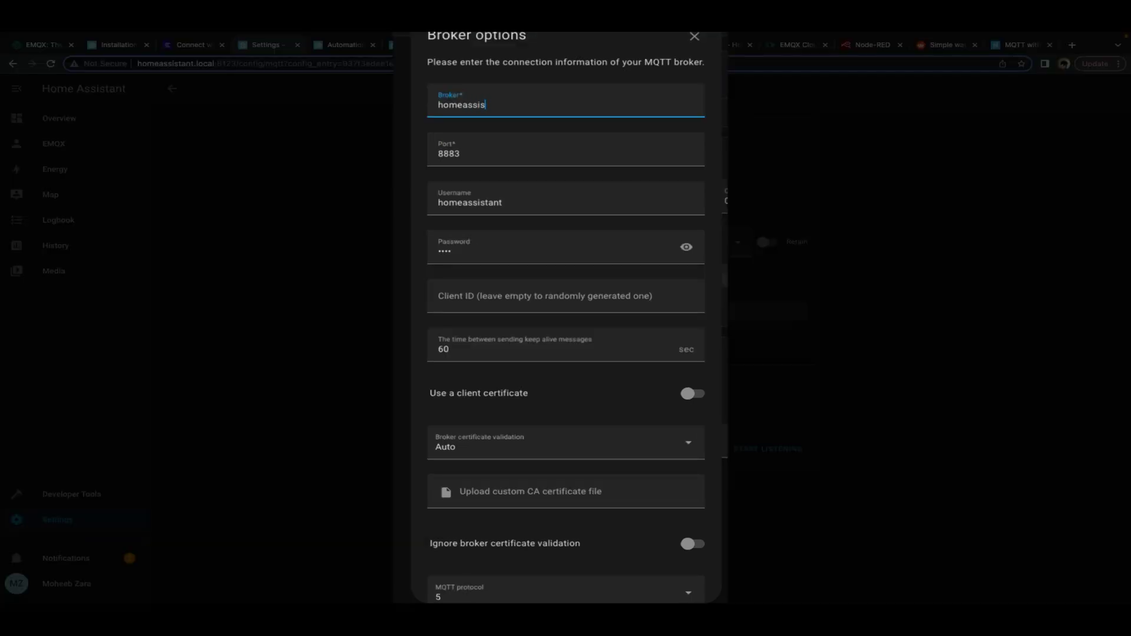
{"action": "type", "text": "tant.local"}
{"action": "left_click", "coordinate": [509, 154]}
{"action": "double_click", "coordinate": [509, 153]}
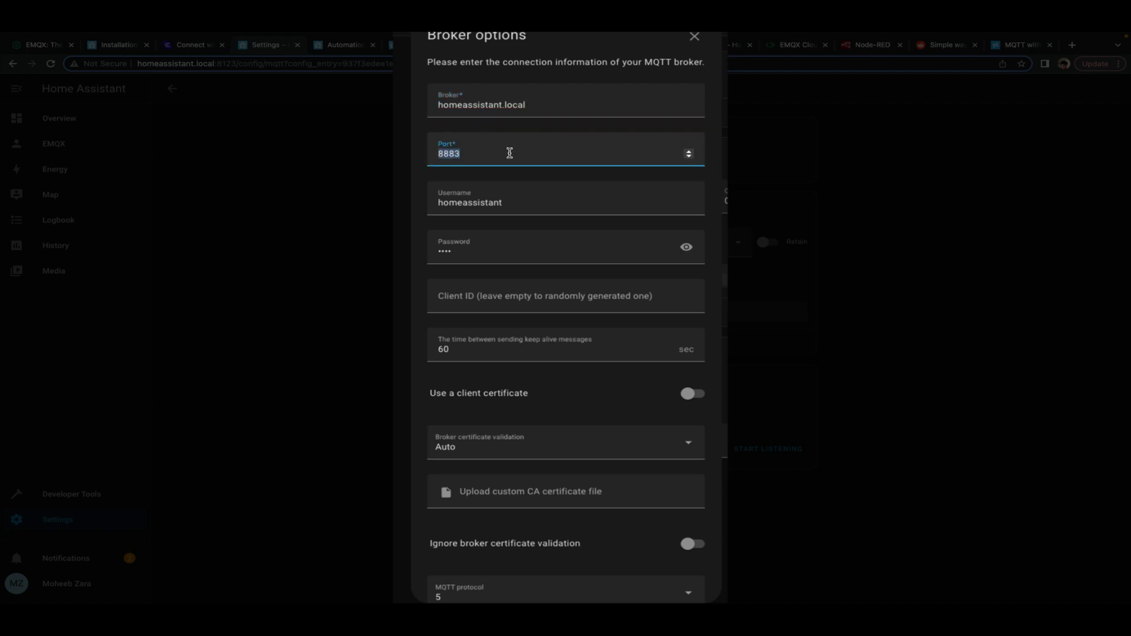
{"action": "type", "text": "1"}
{"action": "left_click", "coordinate": [525, 197]}
{"action": "double_click", "coordinate": [525, 196]}
{"action": "type", "text": "test"}
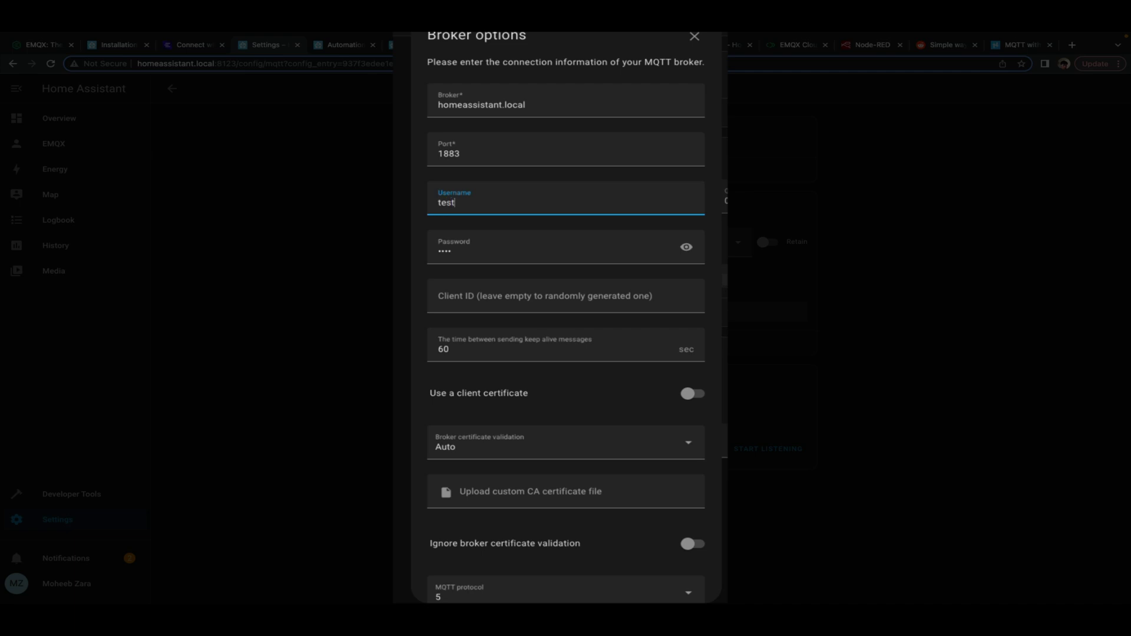
{"action": "key", "text": "Tab"}
{"action": "type", "text": "t"}
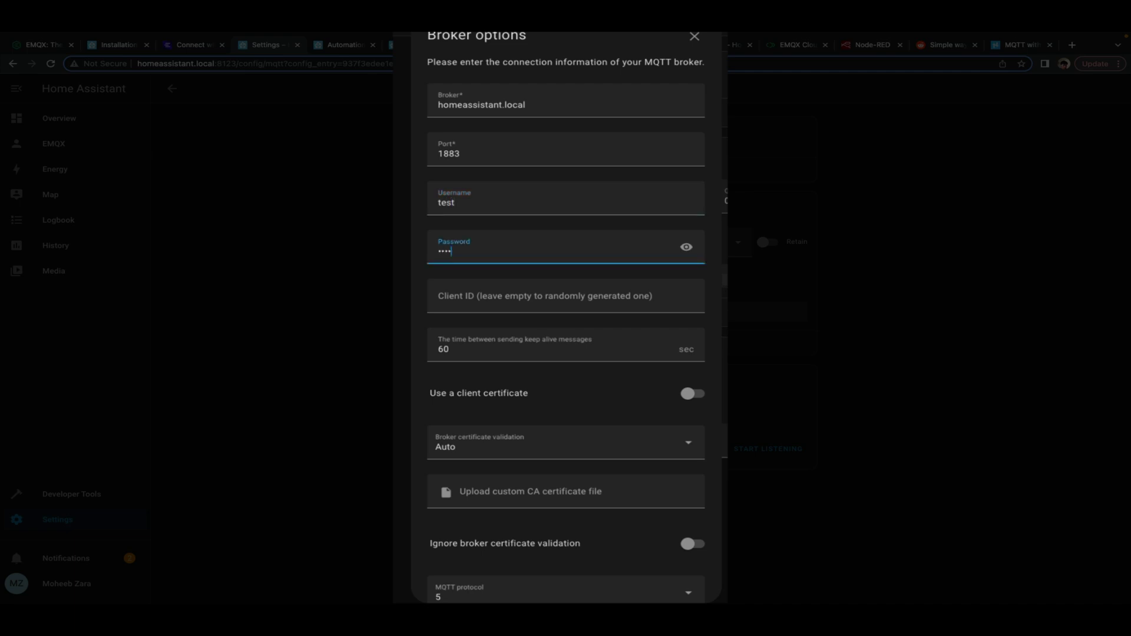
Turn broker certificate validation Off and submit the MQTT options
{"action": "scroll", "coordinate": [570, 320], "scroll_direction": "down", "scroll_amount": 1}
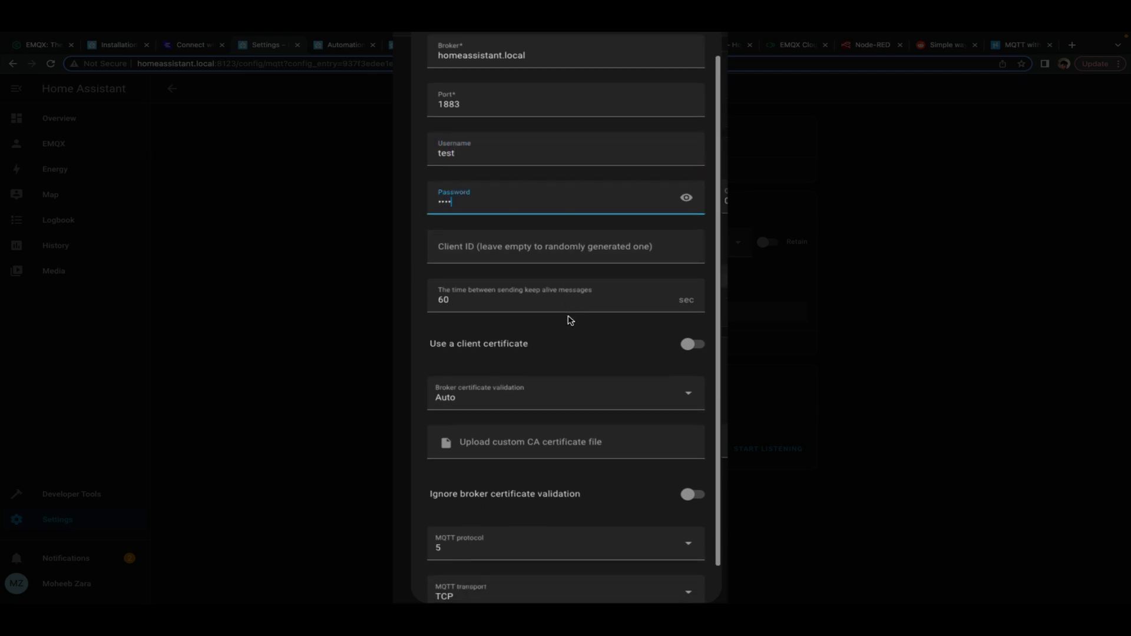
{"action": "left_click", "coordinate": [568, 383]}
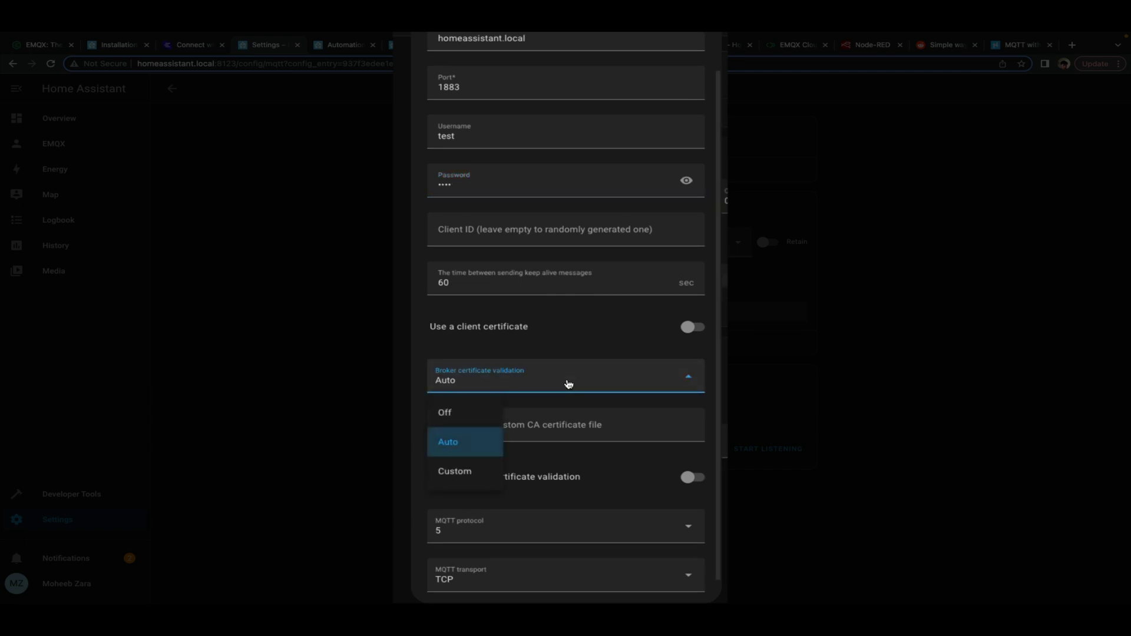
{"action": "left_click", "coordinate": [458, 414]}
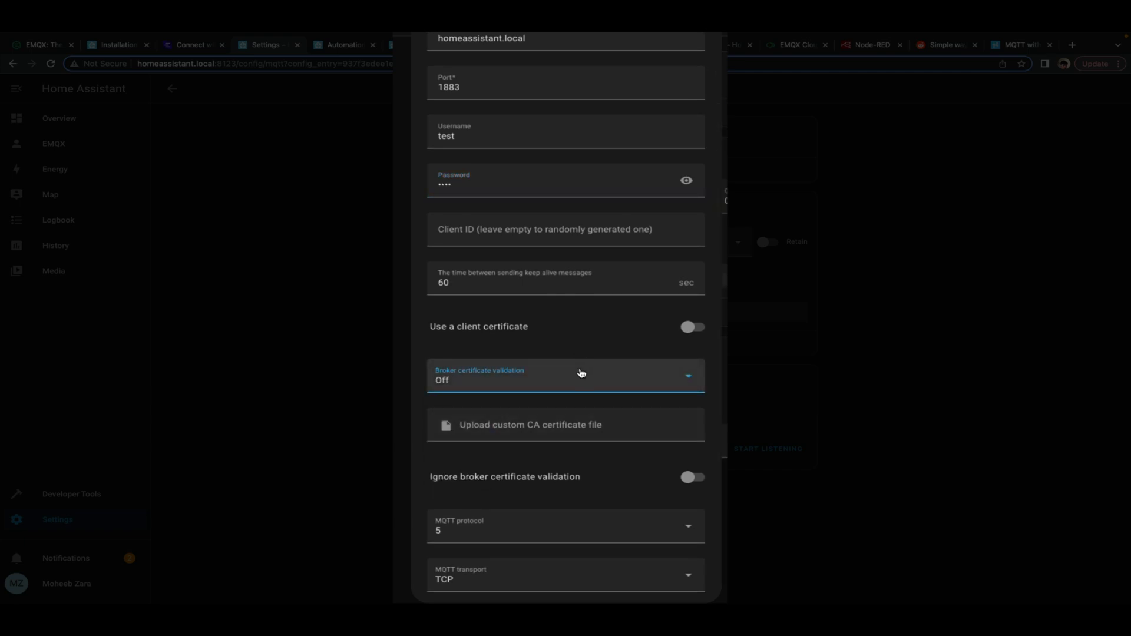
{"action": "scroll", "coordinate": [582, 372], "scroll_direction": "down", "scroll_amount": 1}
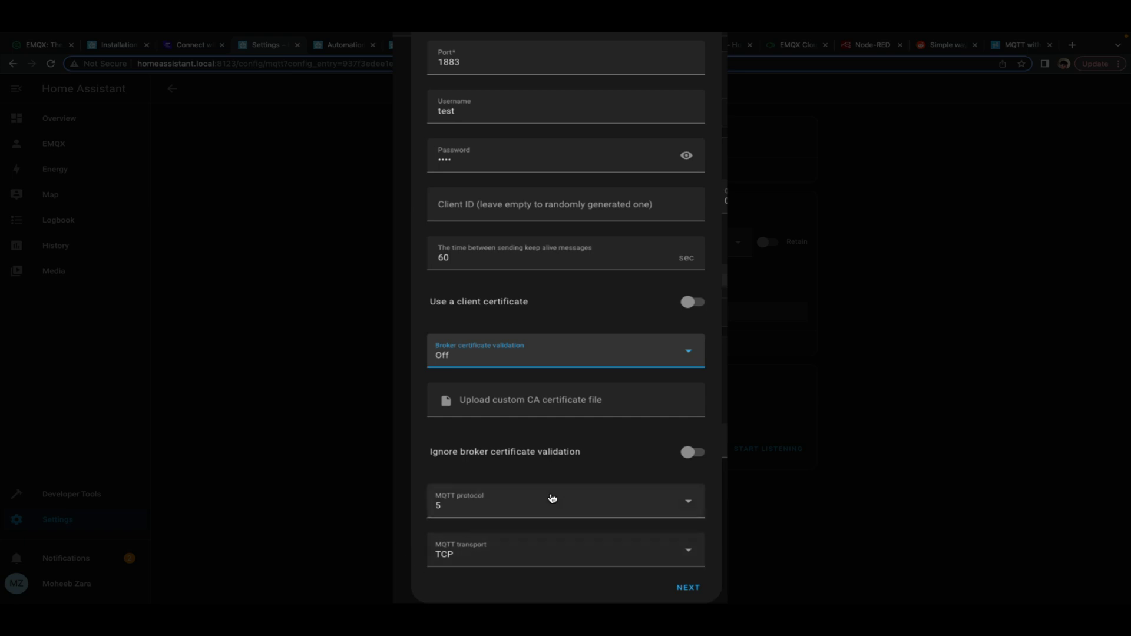
{"action": "scroll", "coordinate": [580, 459], "scroll_direction": "up", "scroll_amount": 1}
{"action": "scroll", "coordinate": [595, 457], "scroll_direction": "up", "scroll_amount": 2}
{"action": "scroll", "coordinate": [687, 515], "scroll_direction": "down", "scroll_amount": 3}
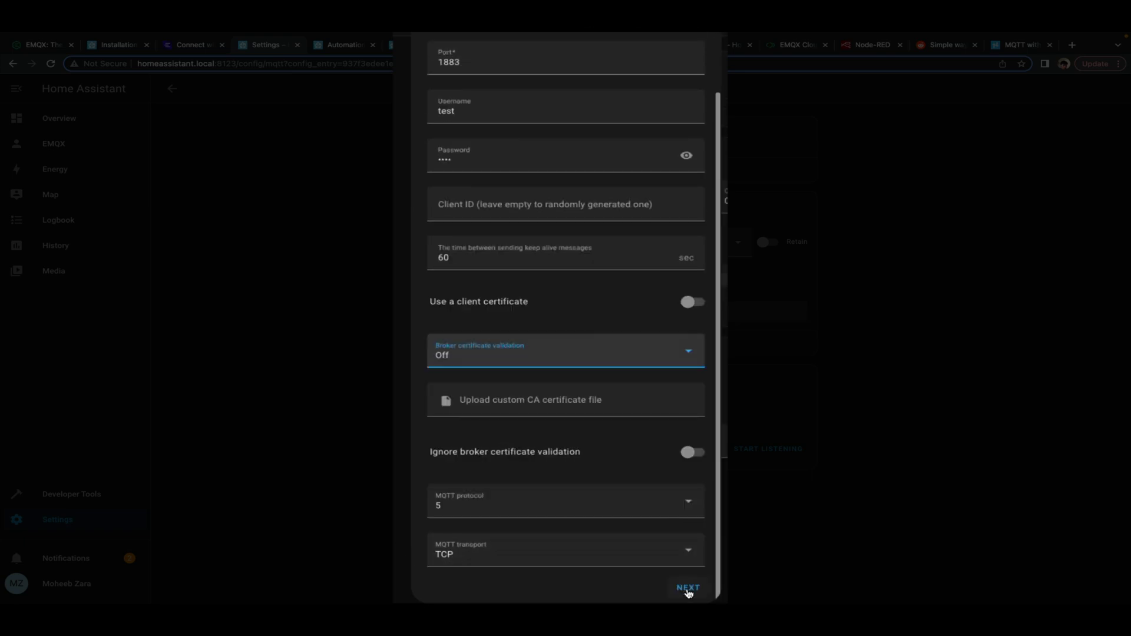
{"action": "left_click", "coordinate": [687, 589]}
{"action": "scroll", "coordinate": [669, 453], "scroll_direction": "down", "scroll_amount": 3}
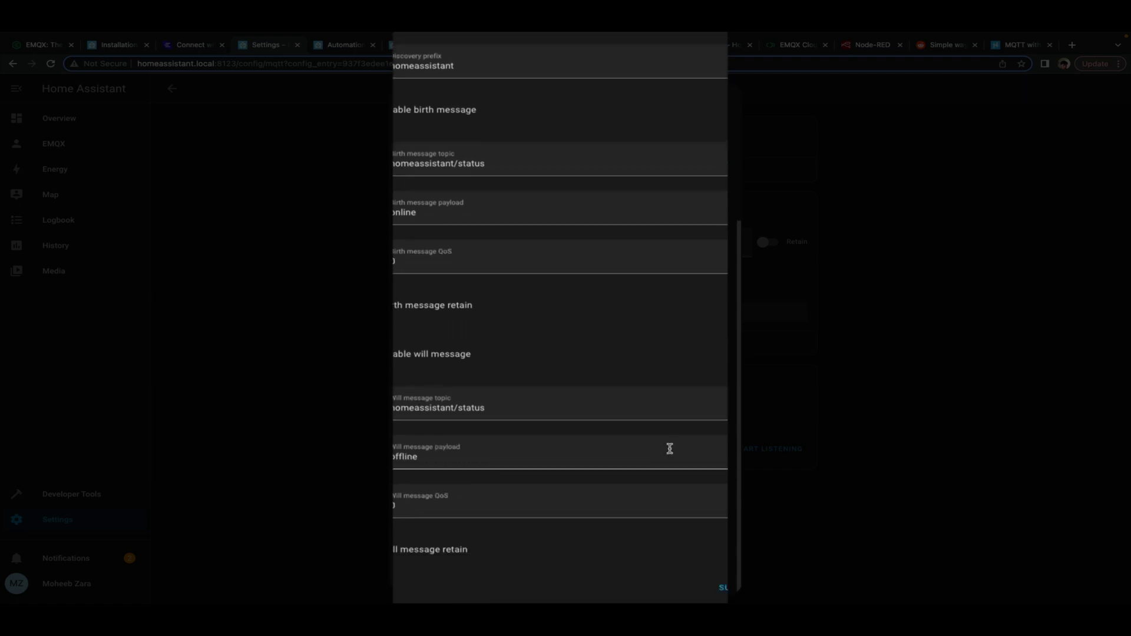
{"action": "left_click", "coordinate": [710, 583]}
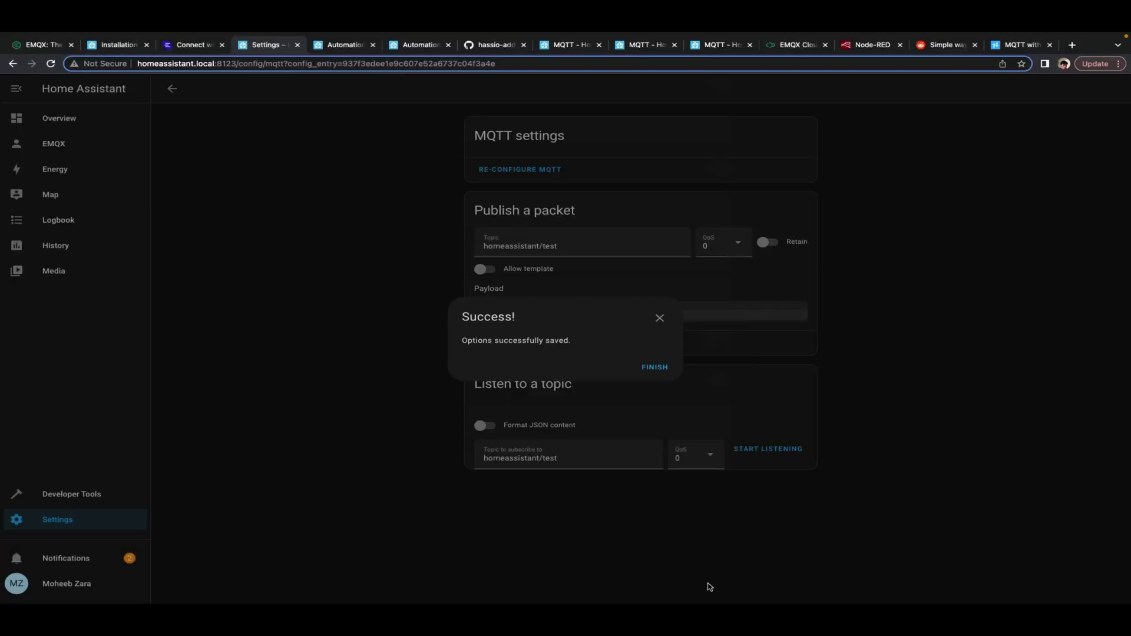
Publish test payload 'sasda' to homeassistant/test while listening, confirm receipt, then open the EMQX dashboard
{"action": "left_click", "coordinate": [650, 371]}
{"action": "left_click", "coordinate": [511, 312]}
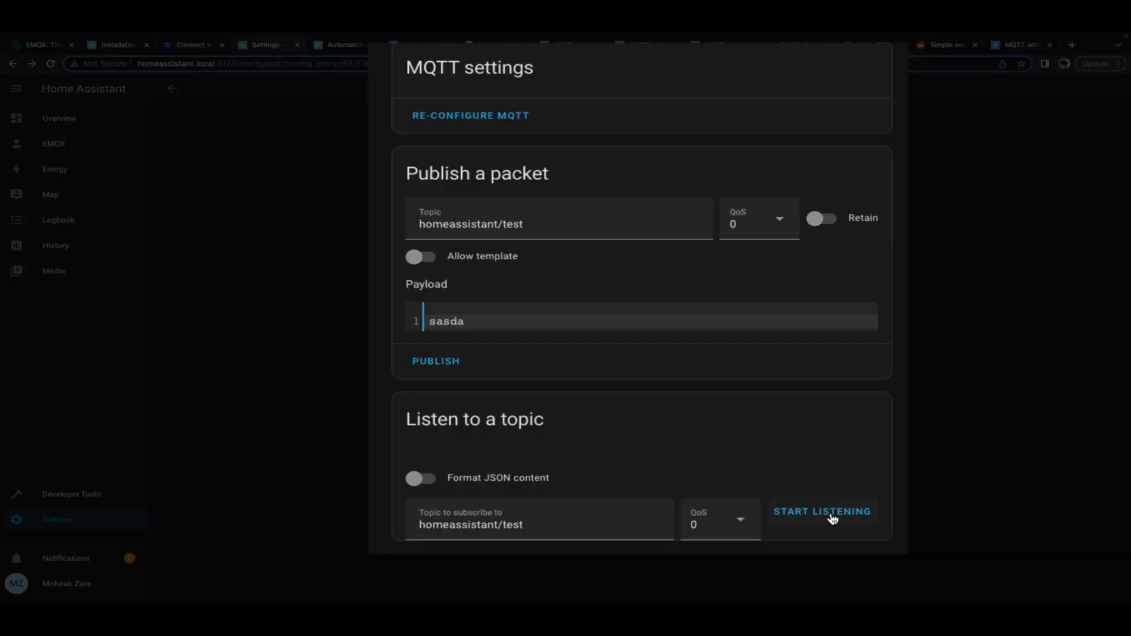
{"action": "left_click", "coordinate": [776, 453]}
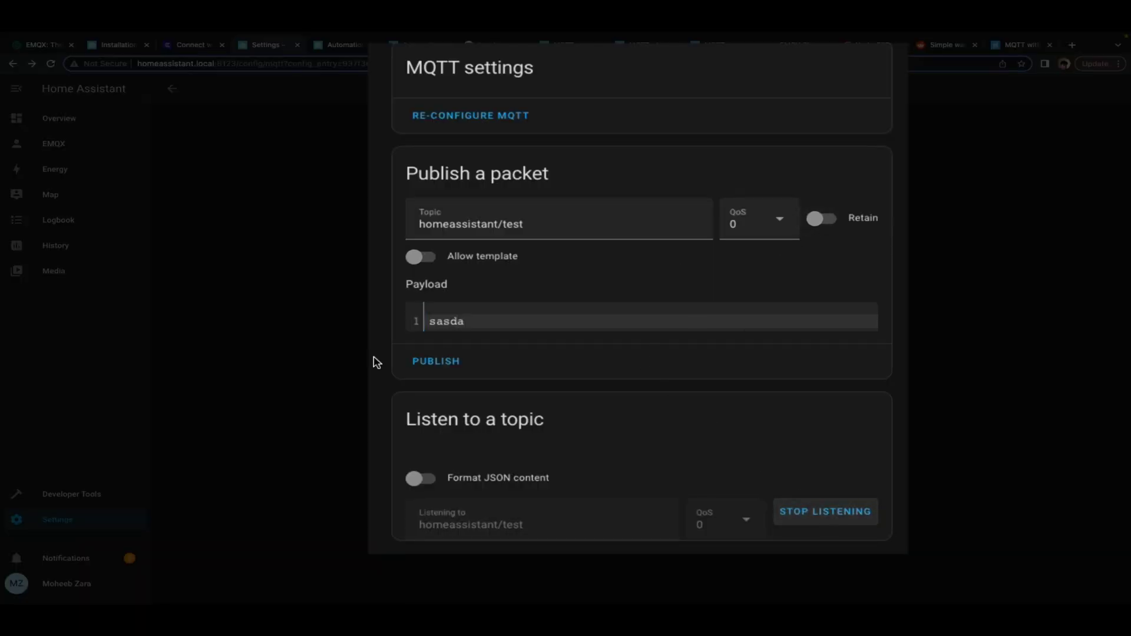
{"action": "left_click", "coordinate": [431, 367]}
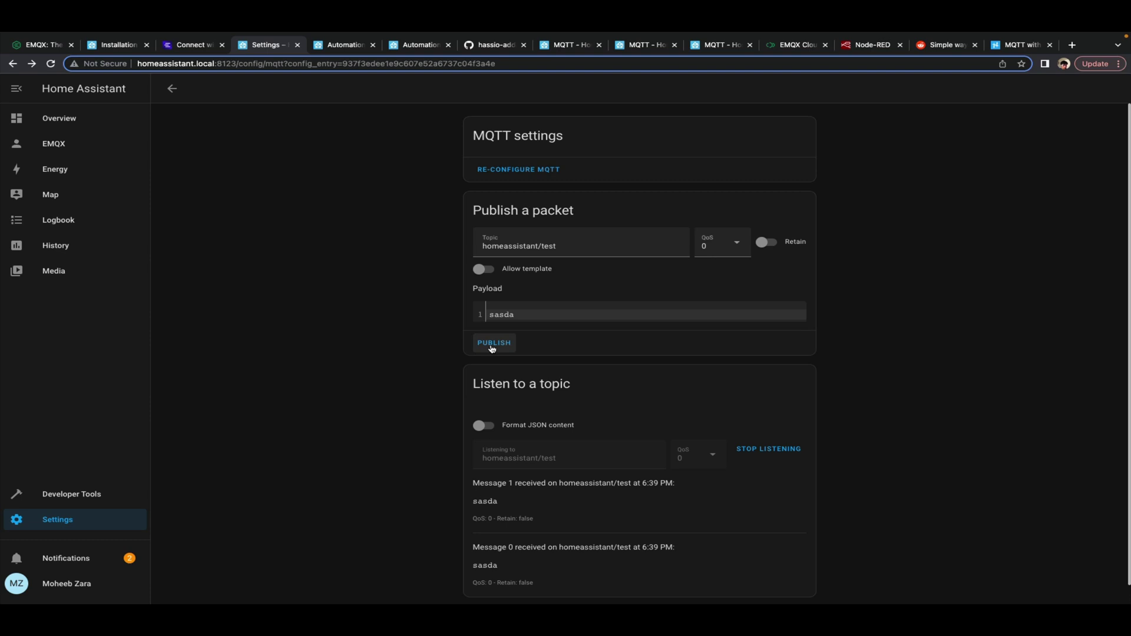
{"action": "left_click", "coordinate": [50, 146]}
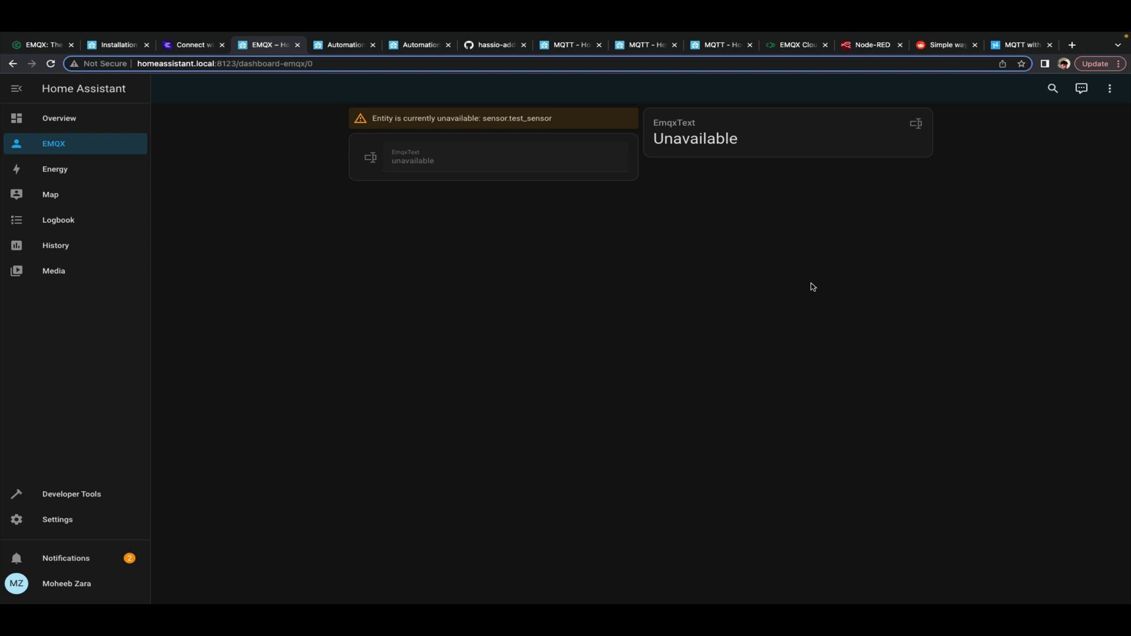
Switch to the Hackster.io tutorial 'MQTT with the Arduino Uno R4 WiFi and EMQX'
{"action": "left_click", "coordinate": [997, 50]}
{"action": "scroll", "coordinate": [653, 330], "scroll_direction": "up", "scroll_amount": 2}
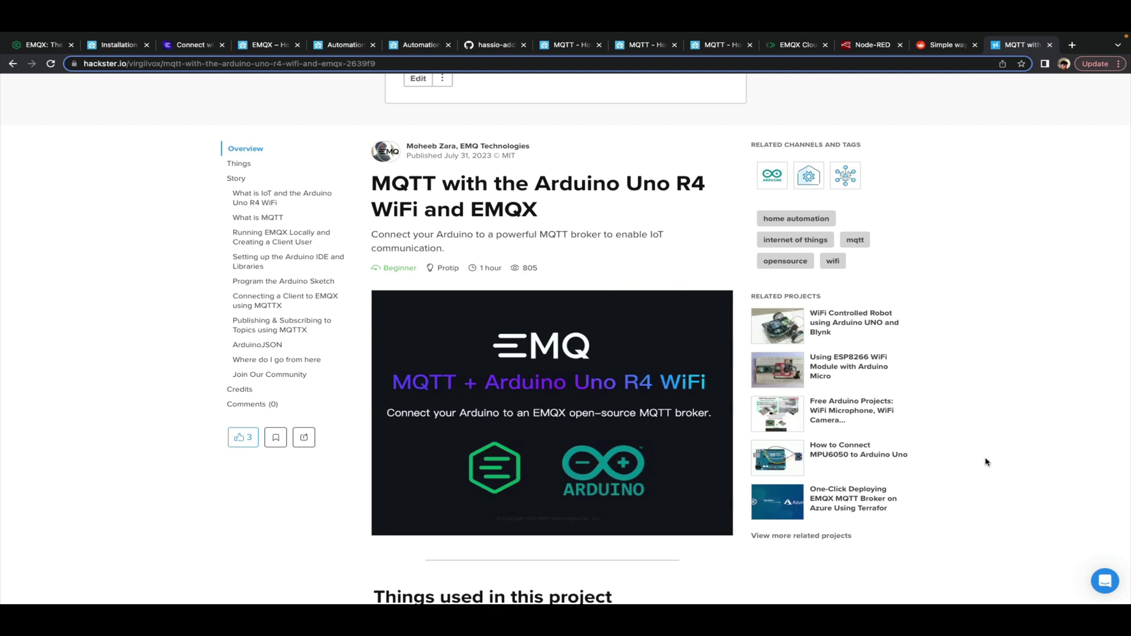
Scroll through the 'Using EMQX with Node-Red' article, then switch to Node-RED Flow 2
{"action": "scroll", "coordinate": [987, 463], "scroll_direction": "down", "scroll_amount": 1}
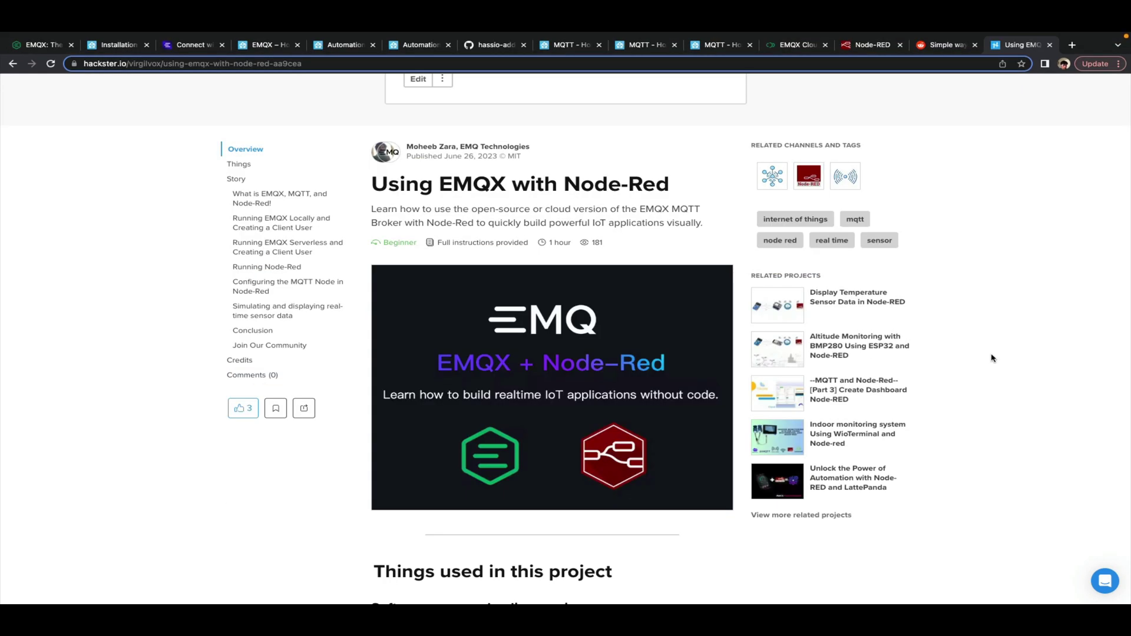
{"action": "scroll", "coordinate": [992, 357], "scroll_direction": "down", "scroll_amount": 3}
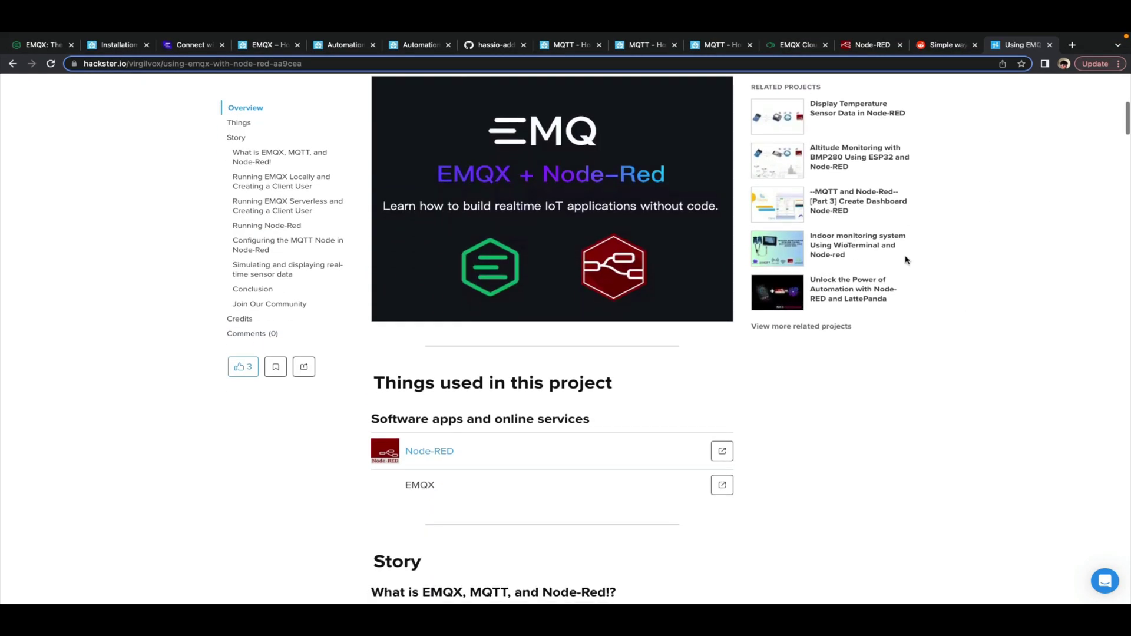
{"action": "left_click", "coordinate": [866, 46]}
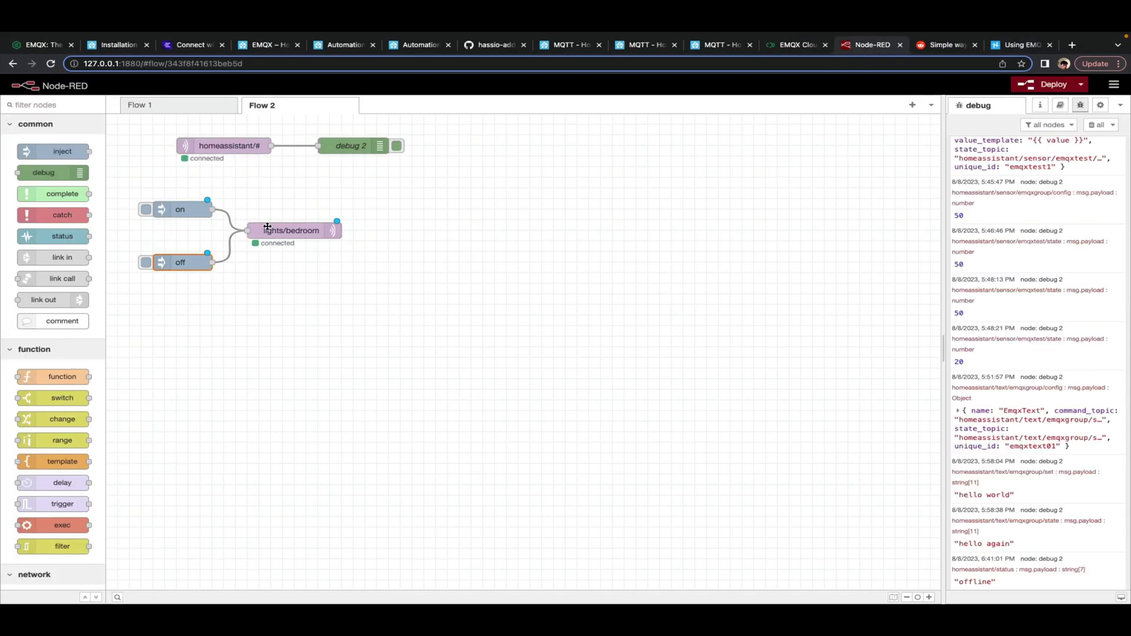
Shift the lights/bedroom node slightly left in Node-RED Flow 2
{"action": "left_click", "coordinate": [318, 242]}
{"action": "left_click_drag", "start_coordinate": [318, 242], "coordinate": [289, 238]}
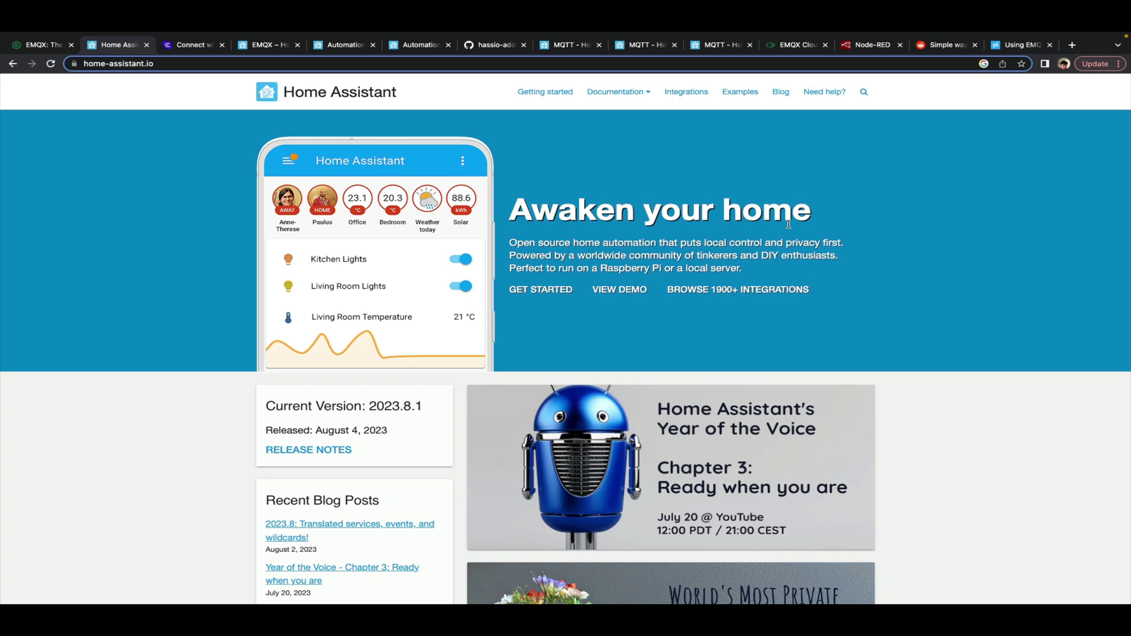
Switch to the emqx.io homepage and look through its Product and Community menus
{"action": "left_click", "coordinate": [48, 46]}
{"action": "mouse_move", "coordinate": [277, 120]}
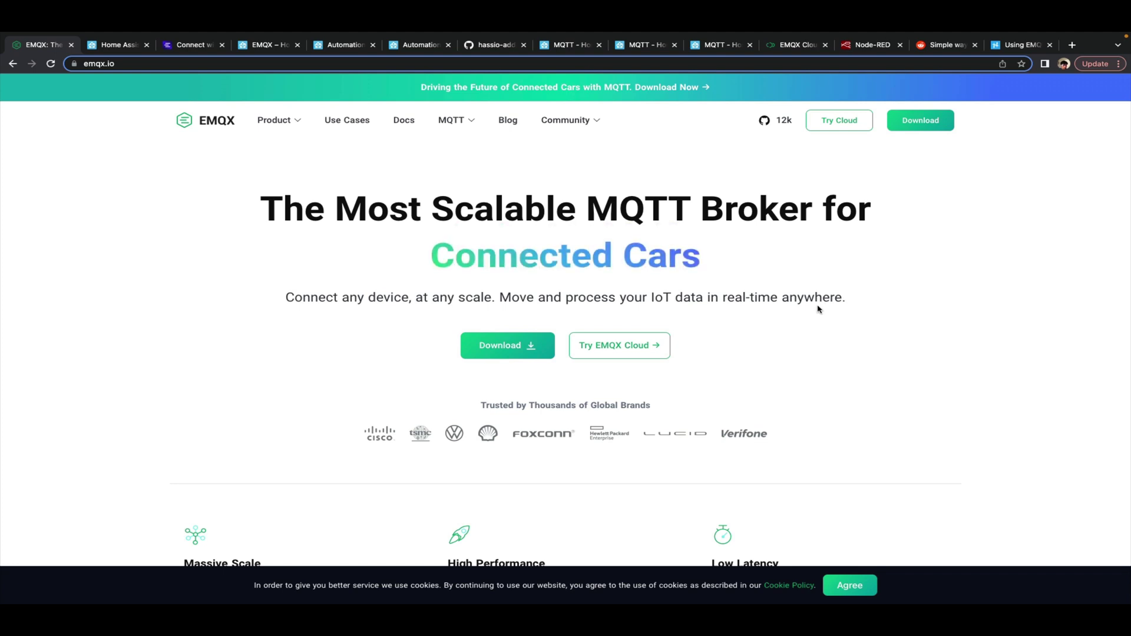
{"action": "mouse_move", "coordinate": [595, 124]}
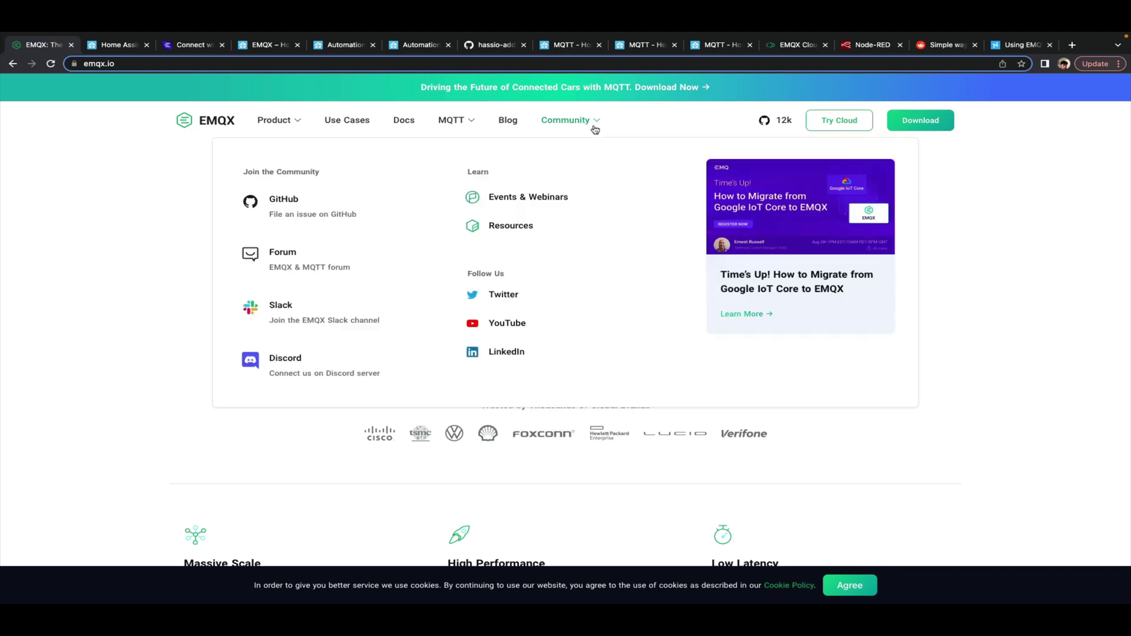